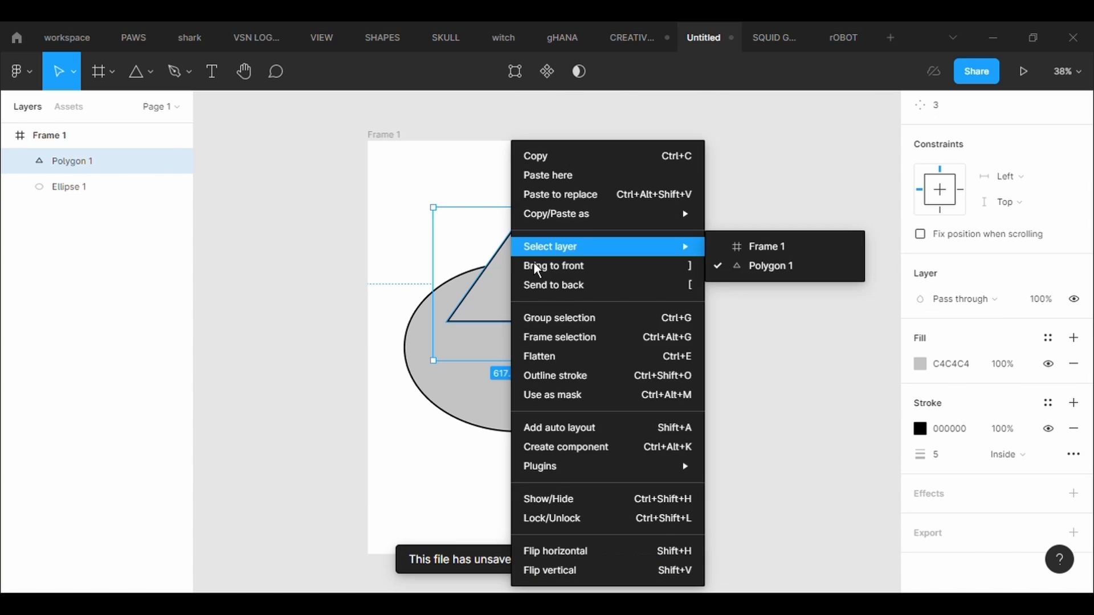
- Send the triangle behind the ellipse and center it over the ellipse's upper part
click(546, 284)
drag(526, 258, 535, 262)
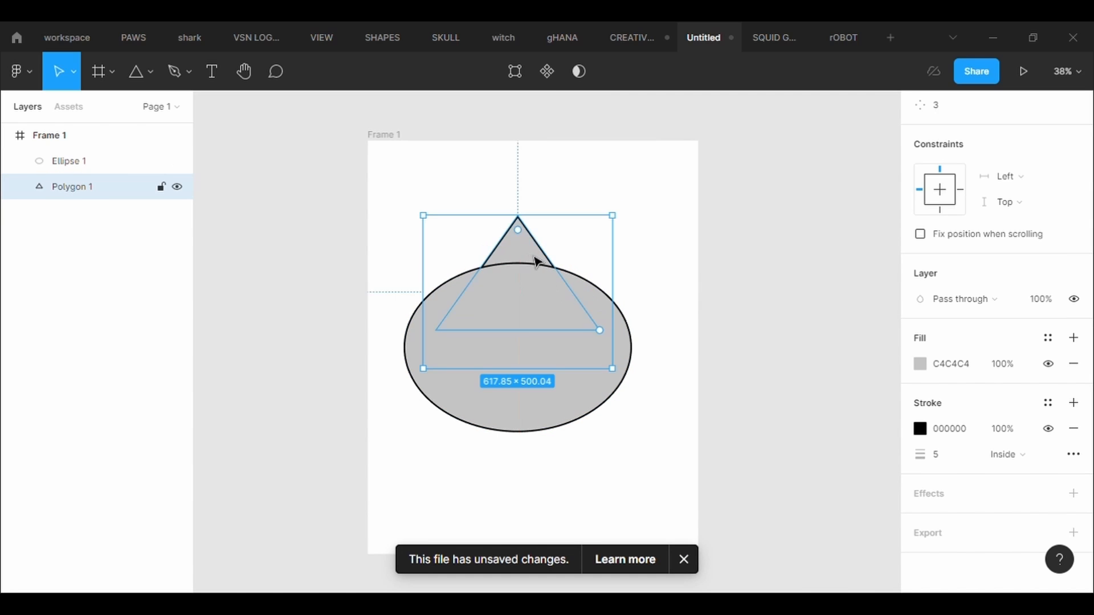
- Set the triangle's corner radius to 100 and stretch it upward to a height of about 605
scroll(987, 255, up, 3)
click(1041, 234)
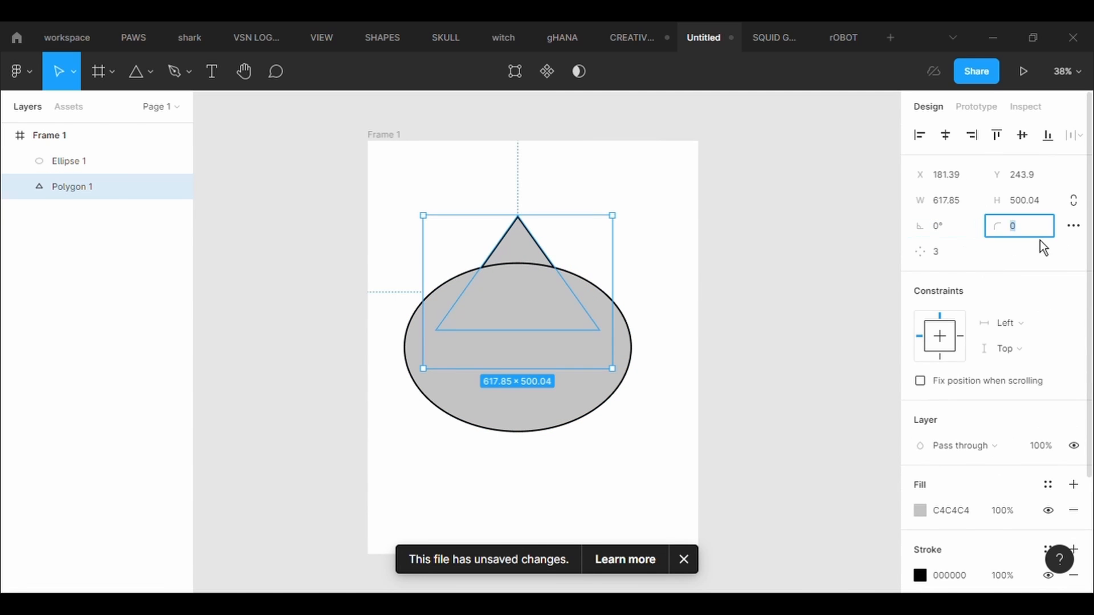
text(50)
key(Return)
click(1041, 238)
key(BackSpace)
text(100)
key(Return)
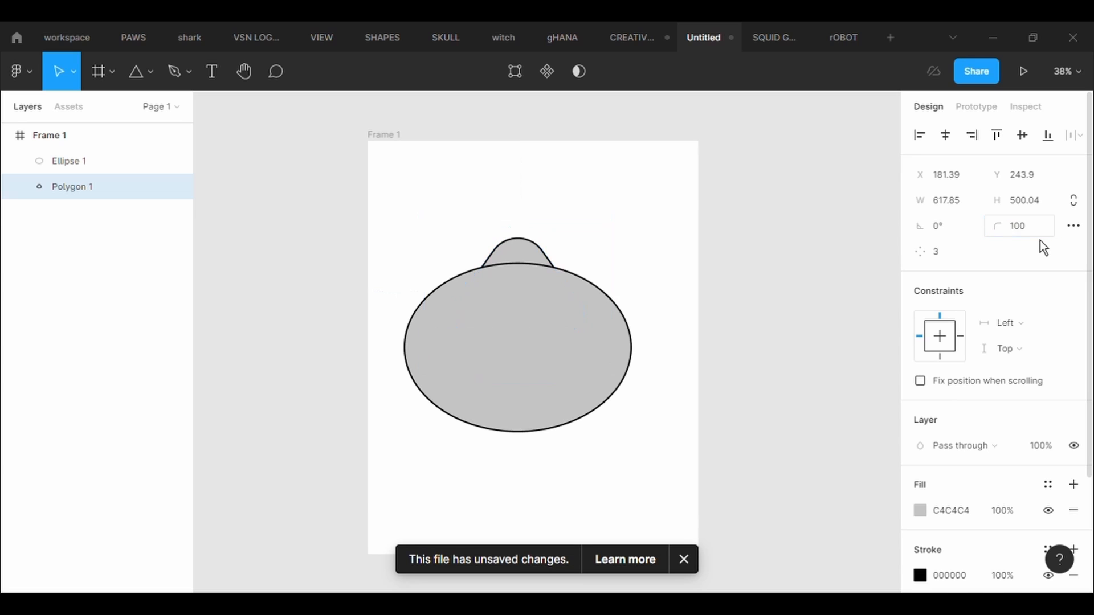
mouse_move(519, 217)
mouse_down()
mouse_move(520, 178)
mouse_move(520, 195)
mouse_up()
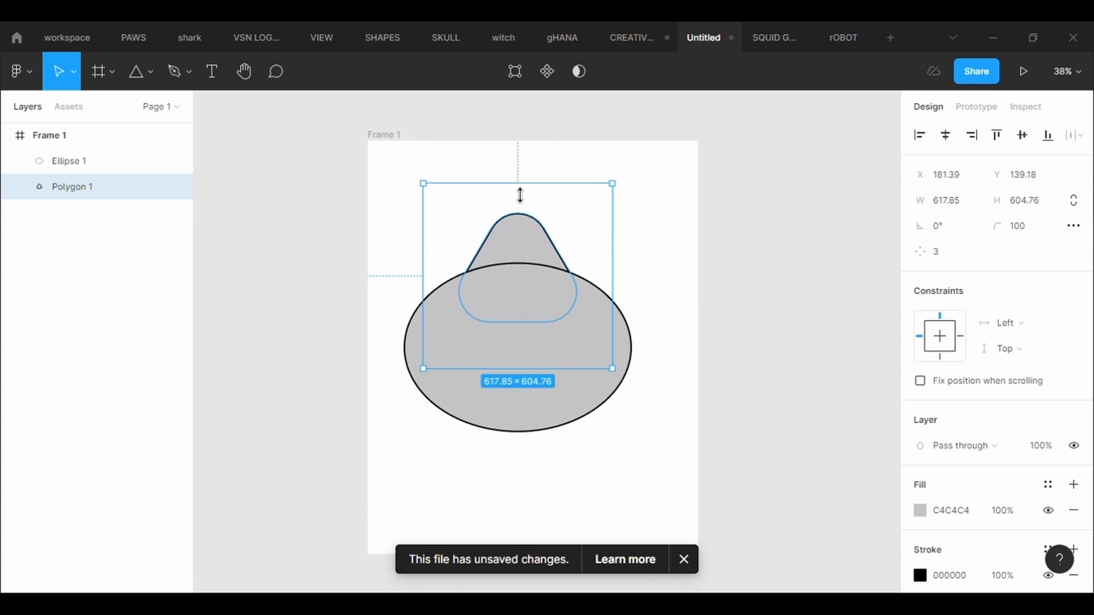
- Add a point on each slanted side of the triangle, pull both outward, and lower the apex to about Y 194
click(517, 73)
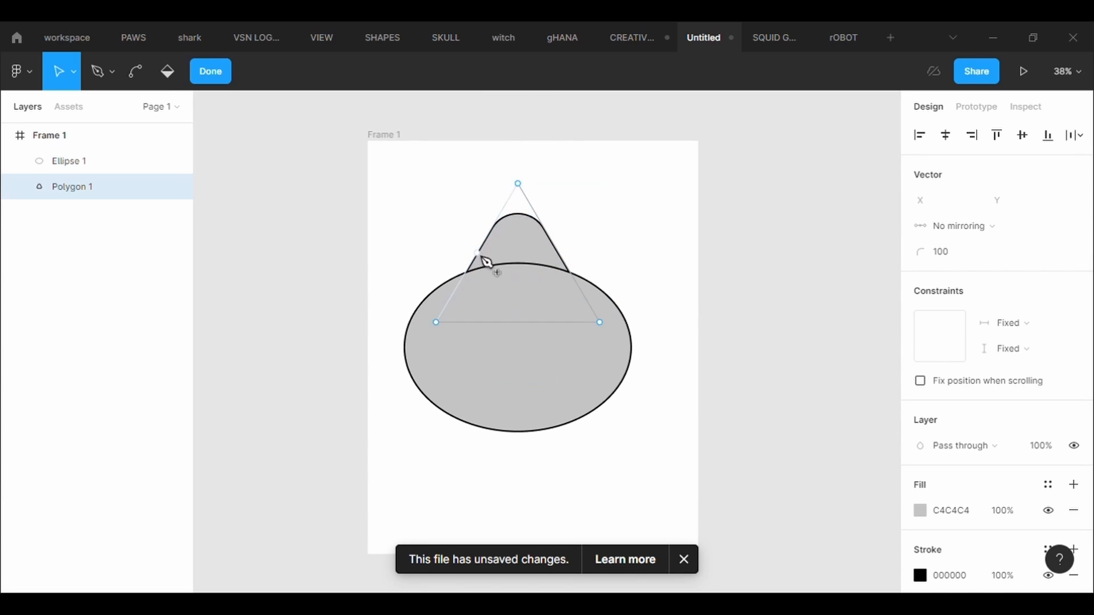
drag(487, 257, 466, 257)
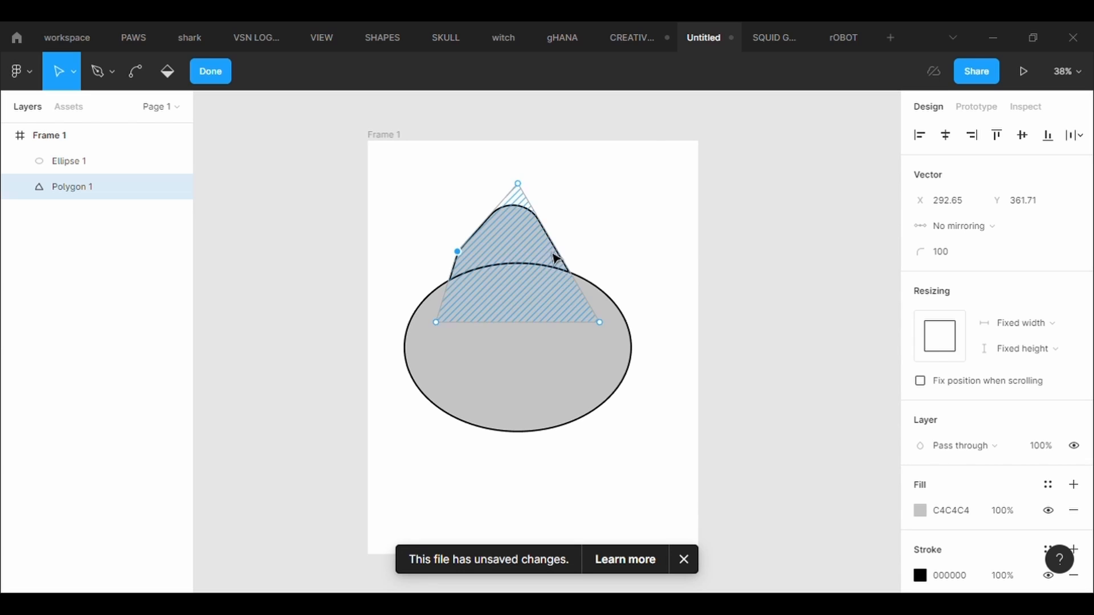
drag(560, 252, 578, 252)
drag(518, 183, 519, 200)
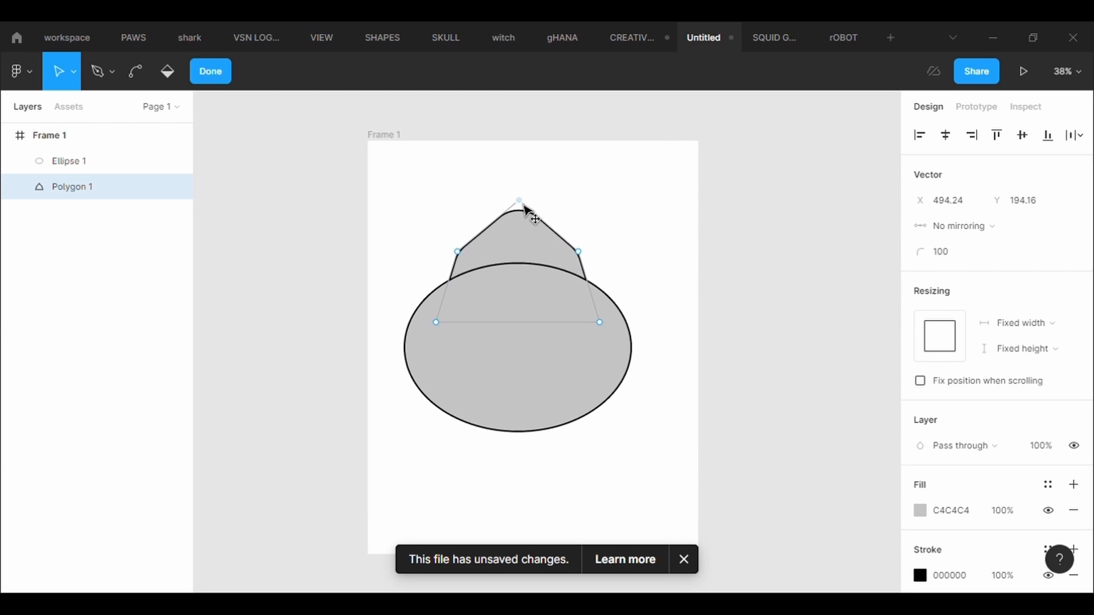
double_click(680, 446)
- Enlarge the ellipse to about 860 × 640 and shift it left beneath the polygon
click(599, 378)
drag(641, 445, 661, 471)
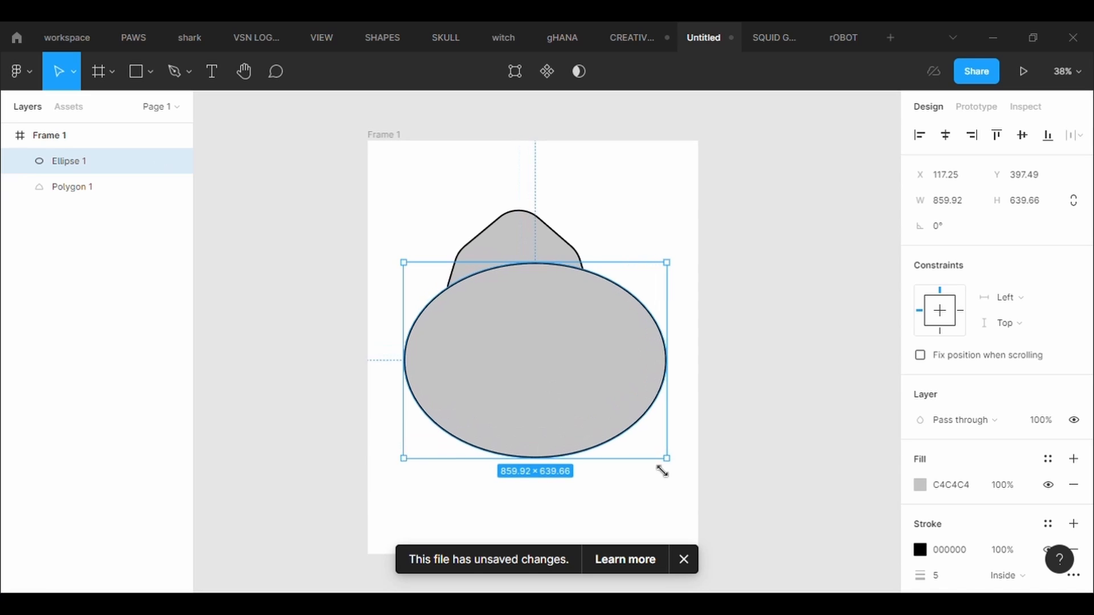
drag(617, 403, 608, 400)
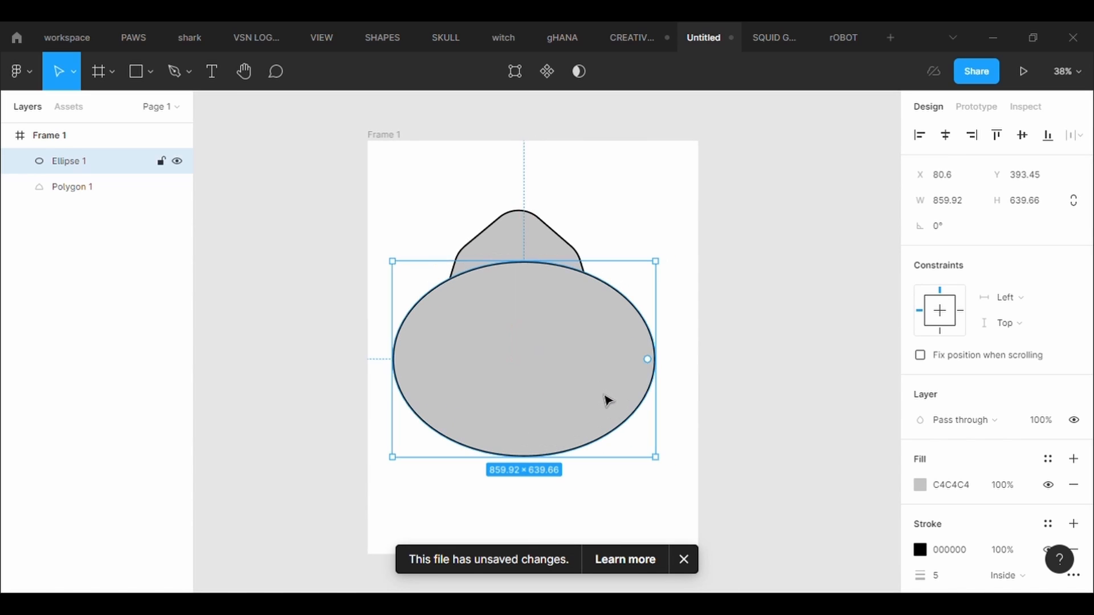
- Reshape the ellipse into an egg-like body by raising its bottom point to about Y 1016 and pulling its right point to about X 1044
click(518, 79)
click(525, 453)
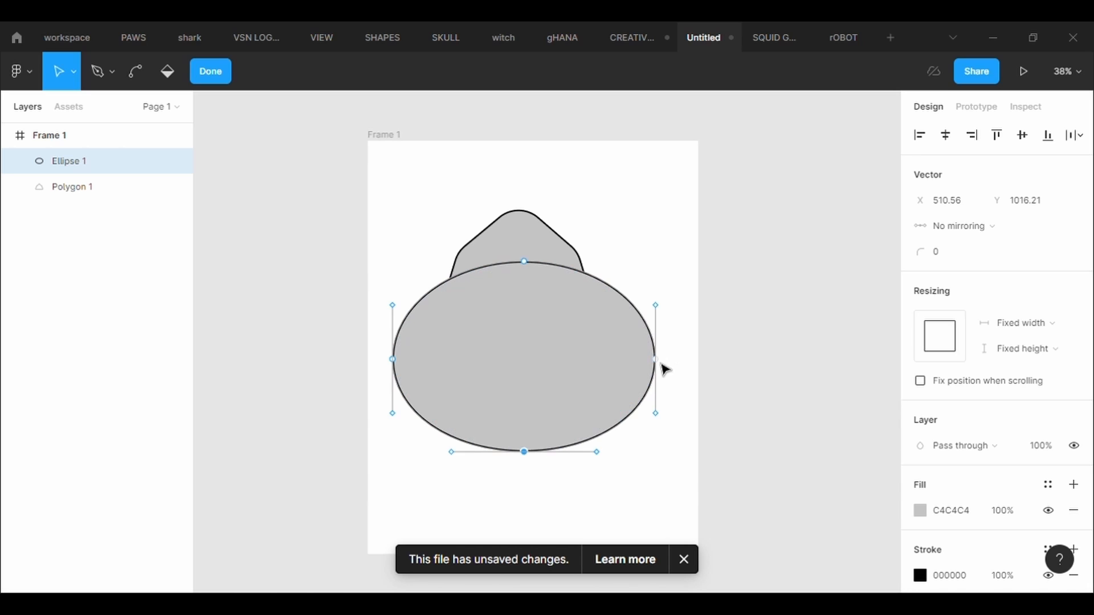
drag(663, 368, 688, 374)
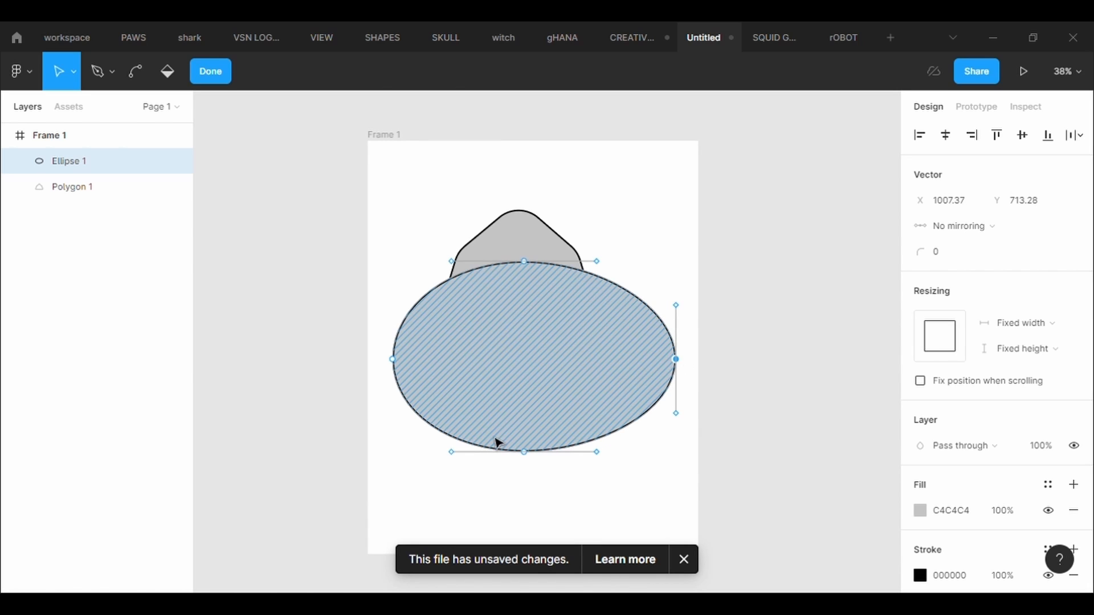
drag(393, 360, 408, 378)
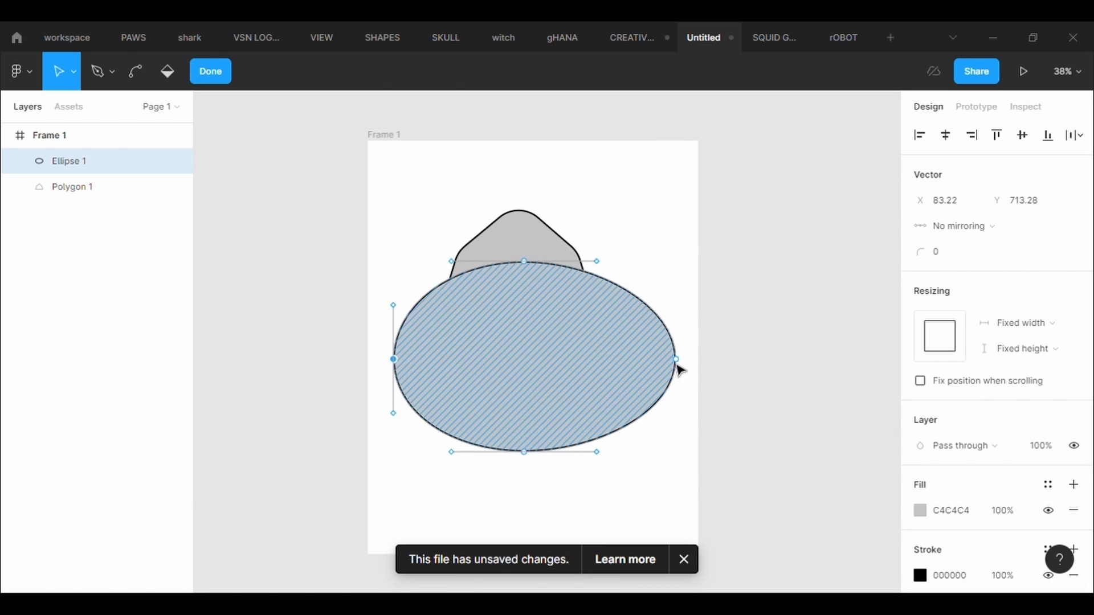
drag(677, 366, 694, 371)
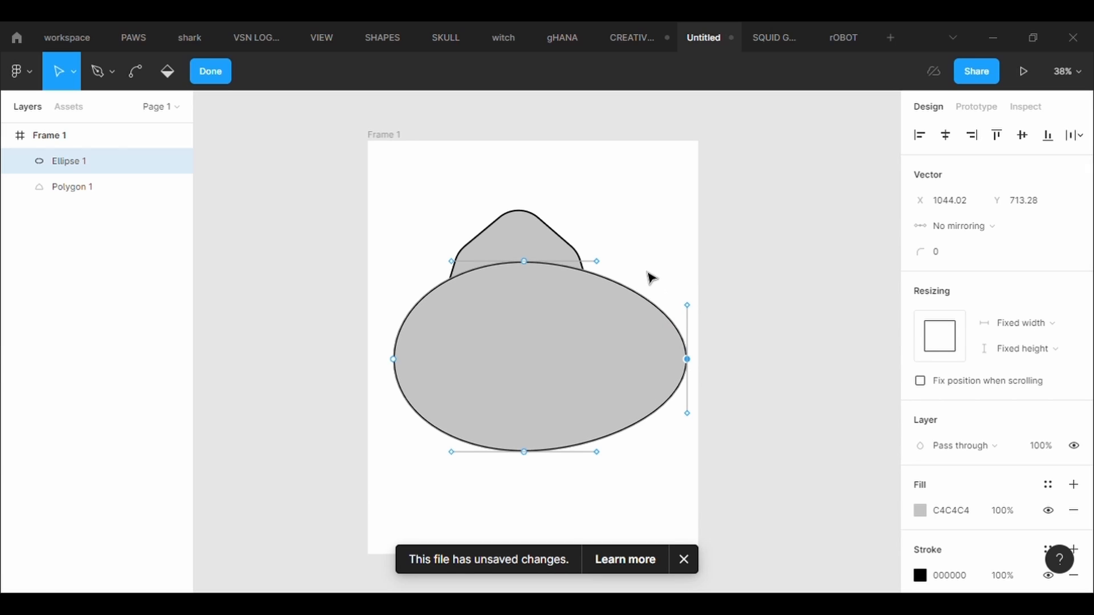
click(618, 217)
- Shift the polygon right and enlarge it to about 573 × 427
drag(525, 262, 533, 261)
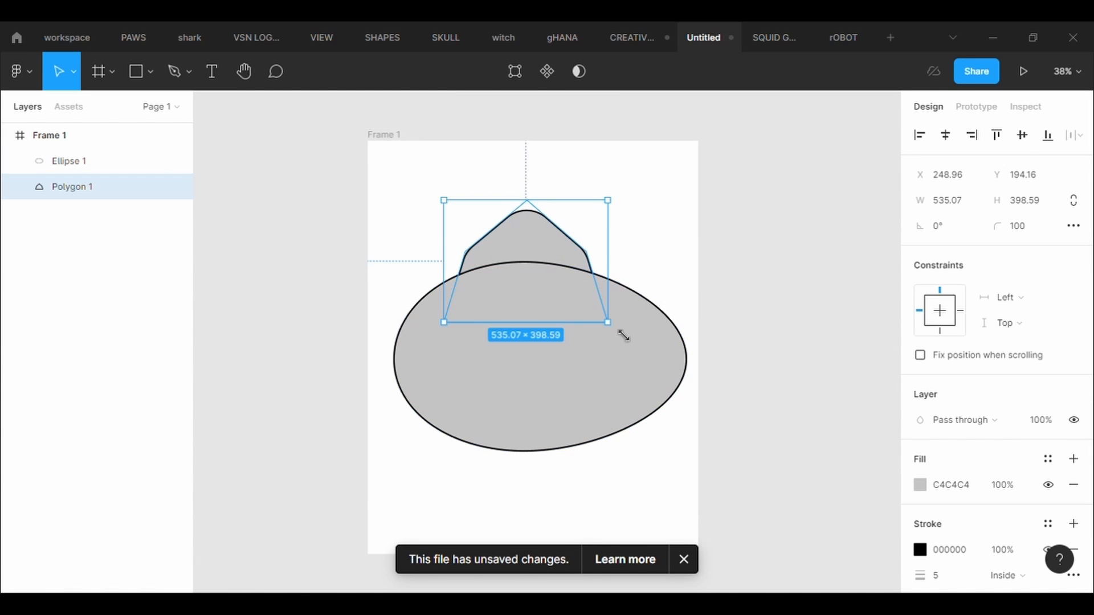
drag(623, 336, 631, 342)
- Round the polygon's two side points with a corner radius of 500 and nudge the shape slightly down onto the body
click(512, 71)
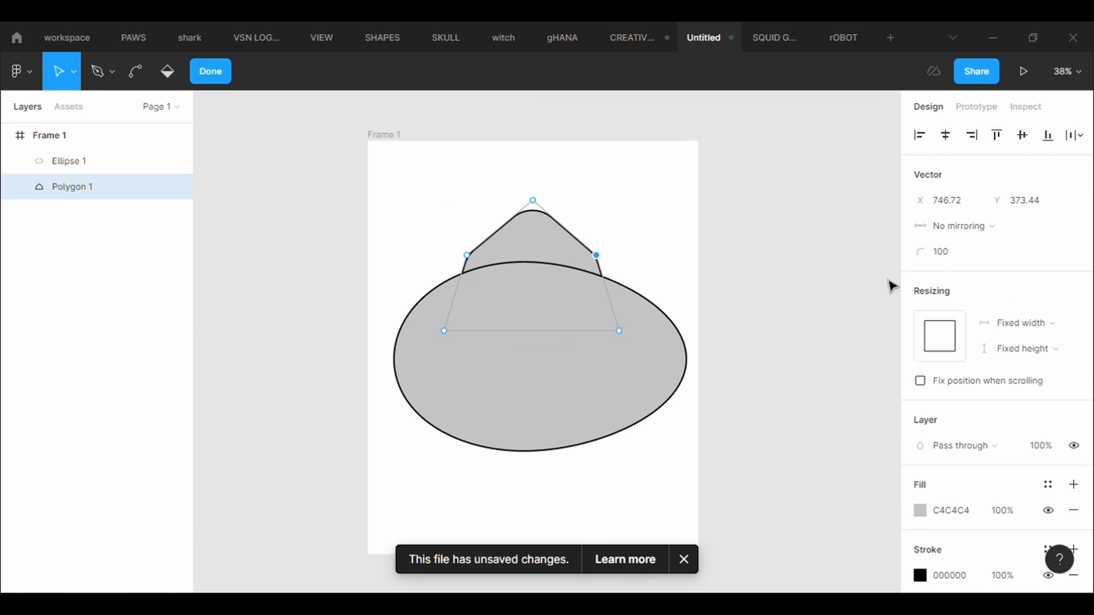
click(466, 254)
click(964, 261)
text(5)
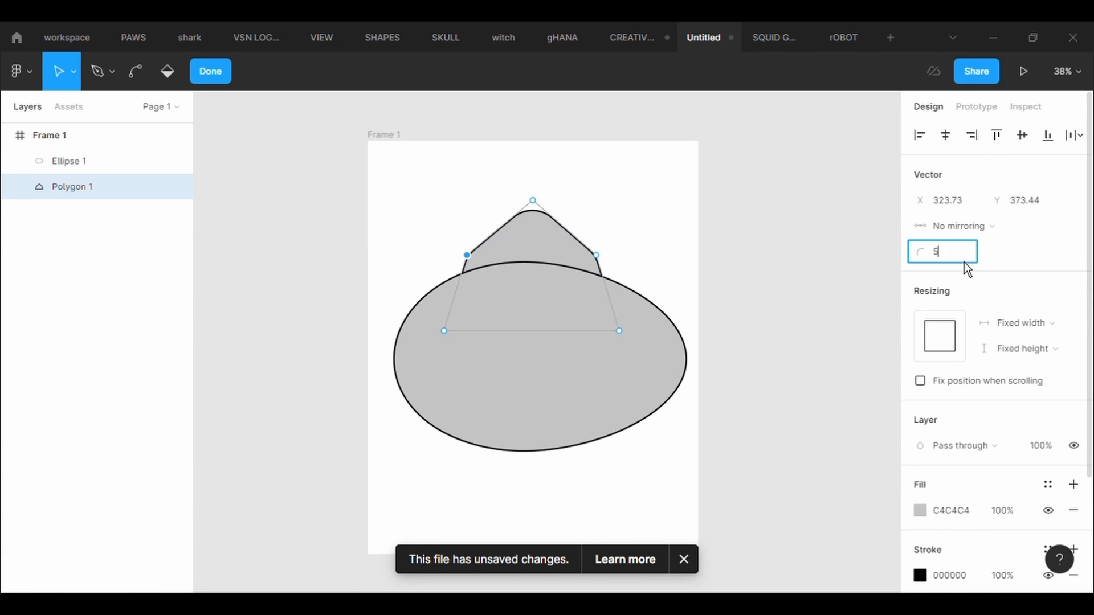
click(596, 254)
click(967, 259)
text(500)
key(Return)
key(Escape)
key(Escape)
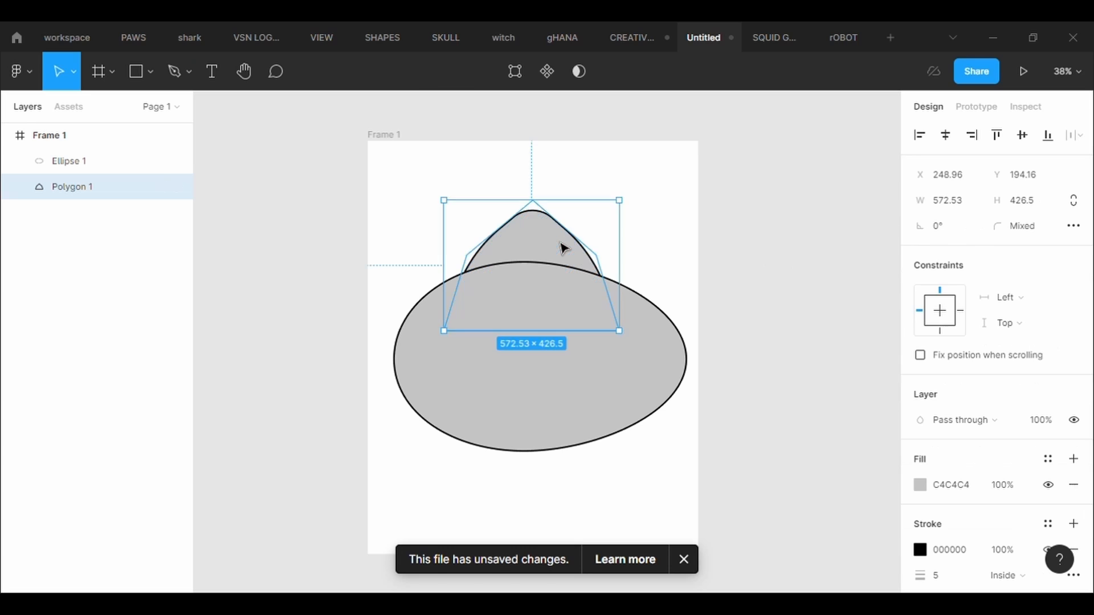
drag(560, 244, 557, 255)
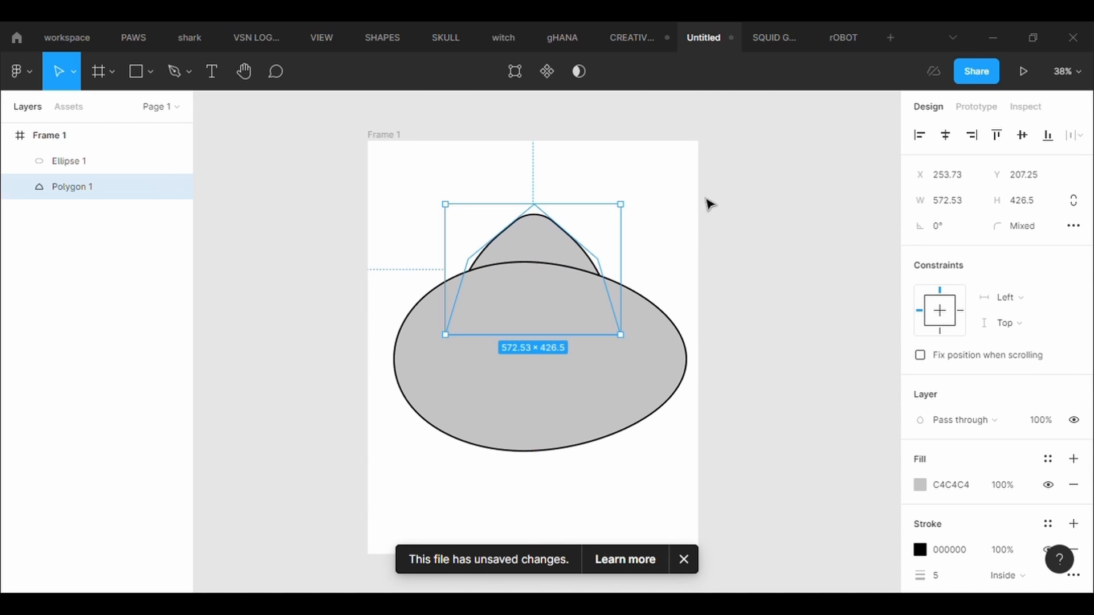
click(618, 222)
- Draw a closed, inverted-L pipe outline about 127 × 124 above the polygon's peak with the Pen tool
click(175, 72)
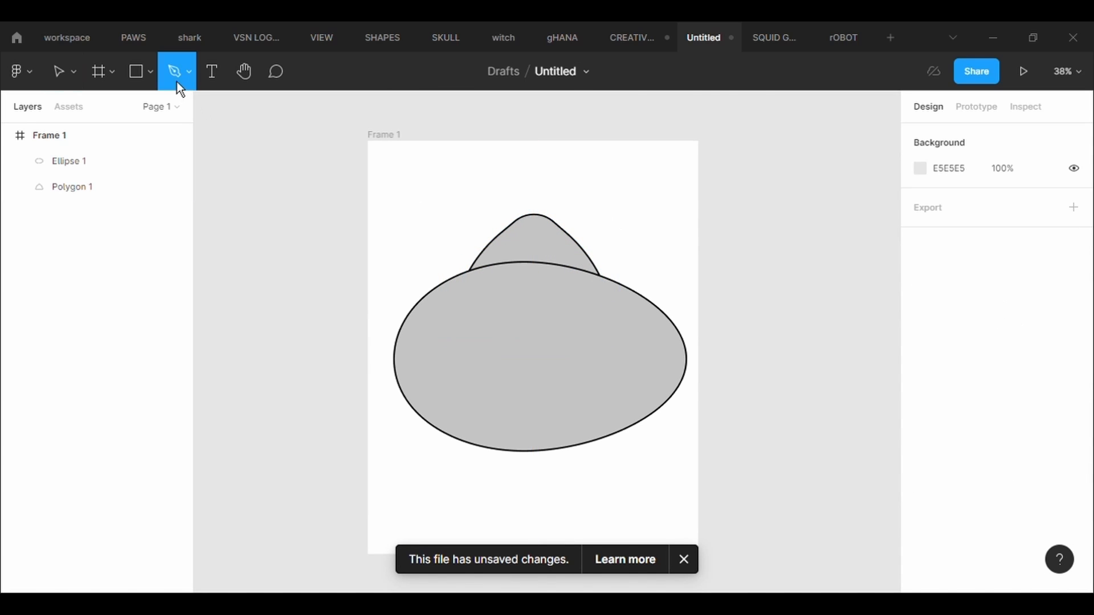
scroll(511, 228, up, 5)
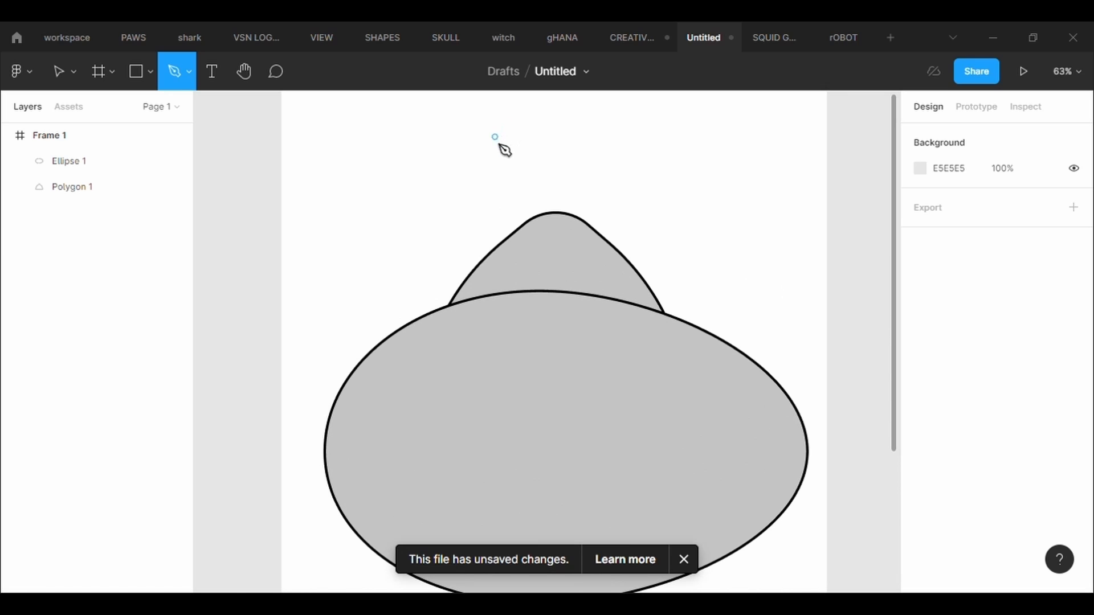
click(491, 165)
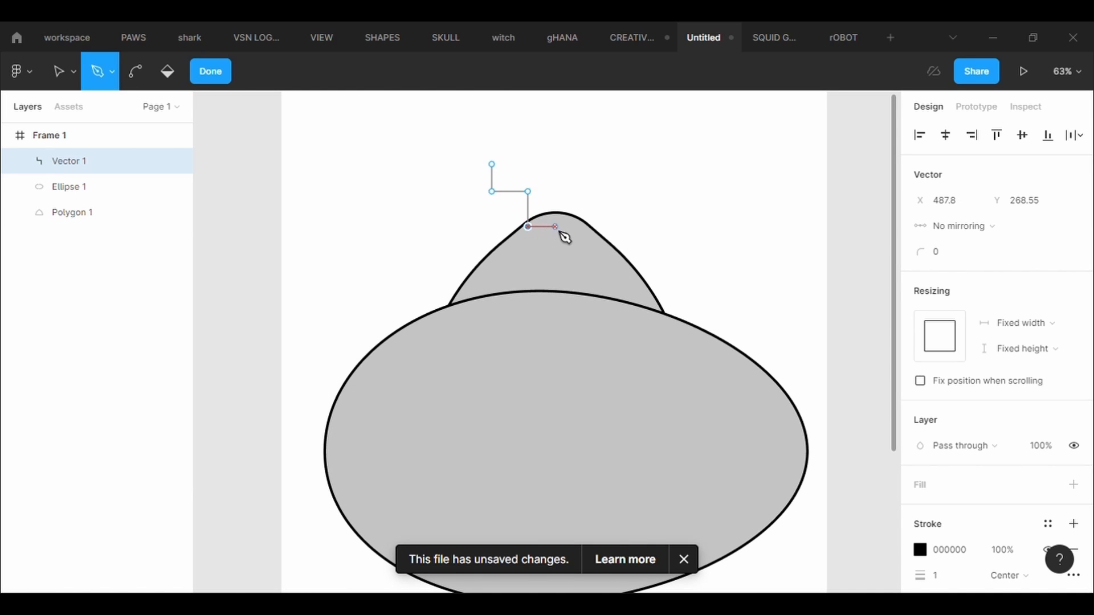
click(556, 165)
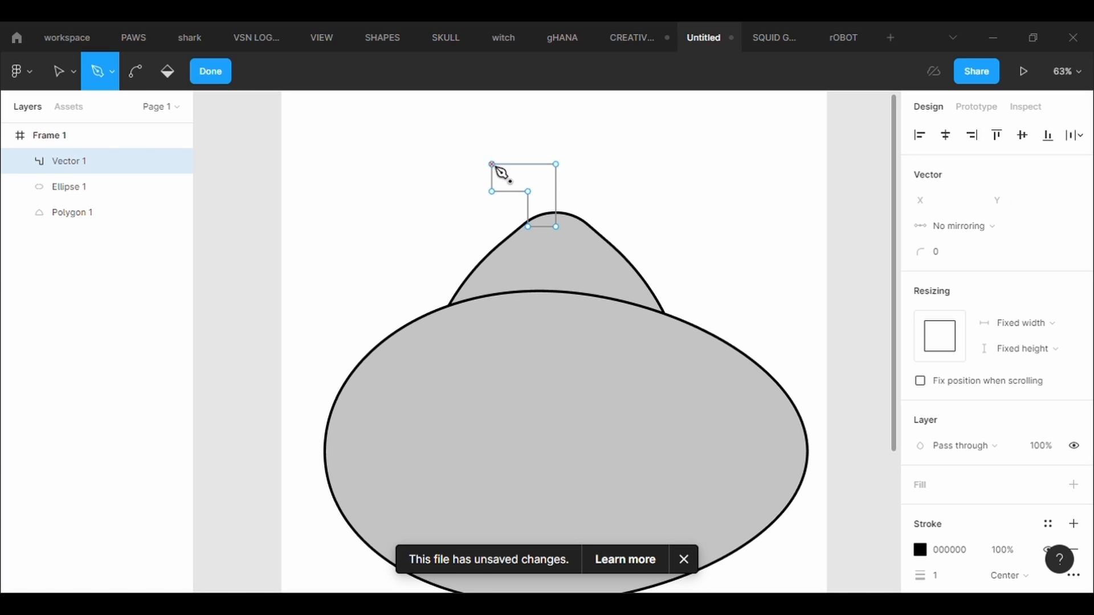
key(Escape)
- Send the pipe shape to the back and give it a C4C4C4 fill
right_click(521, 165)
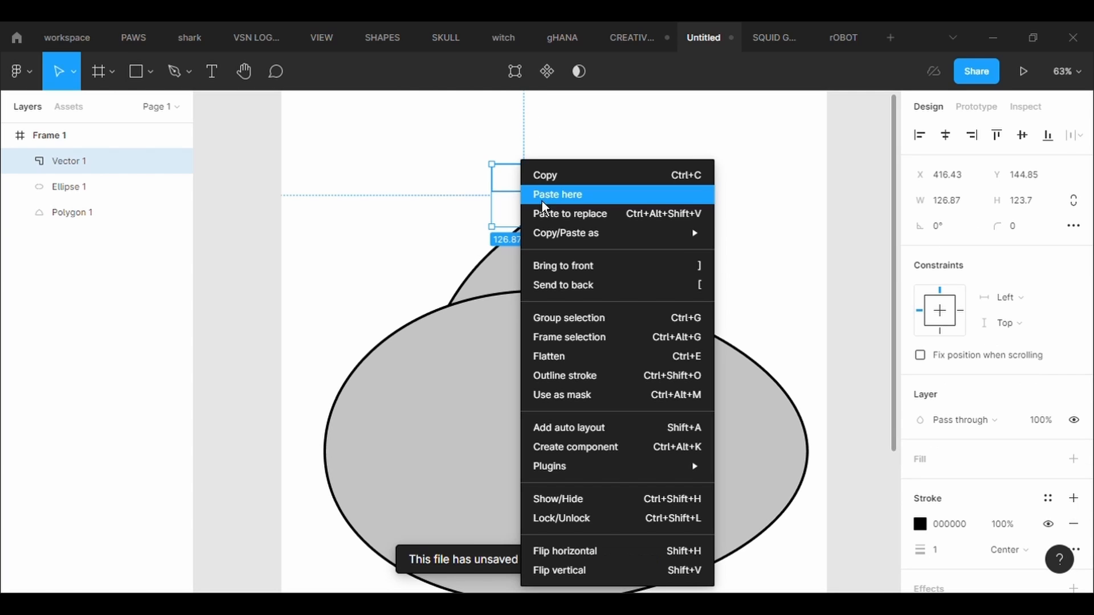
click(589, 289)
click(961, 468)
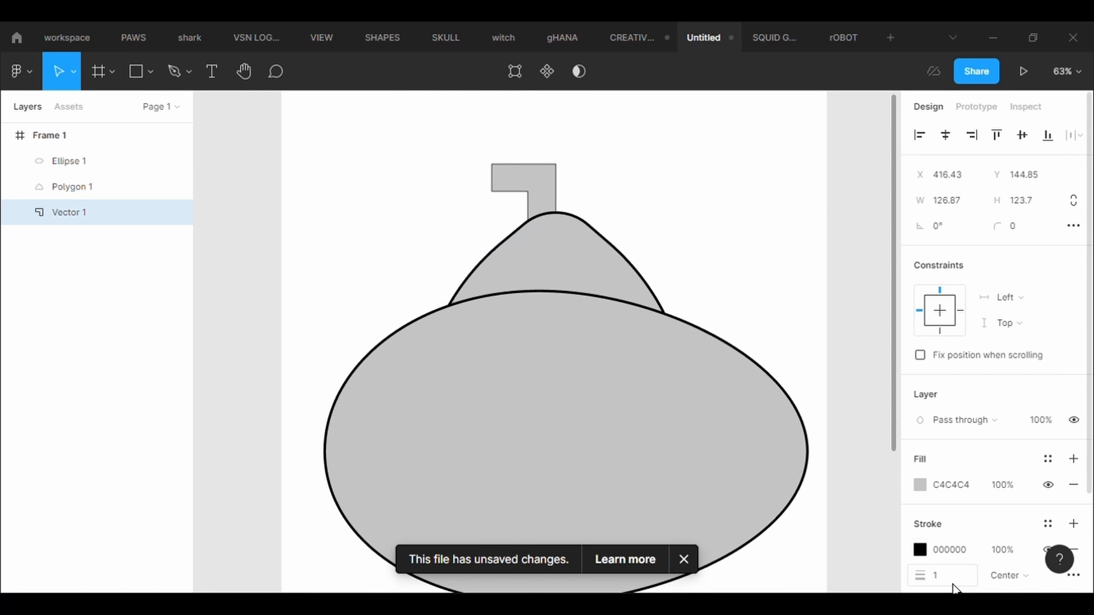
- Set the pipe's stroke thickness to 5 and move it slightly right over the polygon's peak
click(935, 576)
text(5)
key(Return)
click(762, 258)
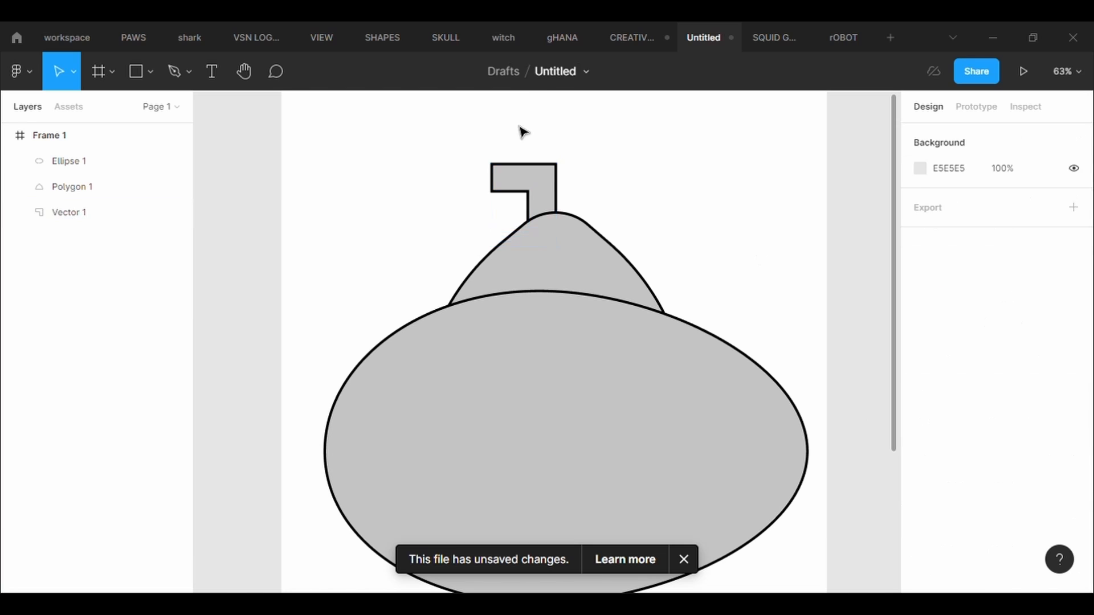
drag(546, 190, 555, 189)
click(647, 181)
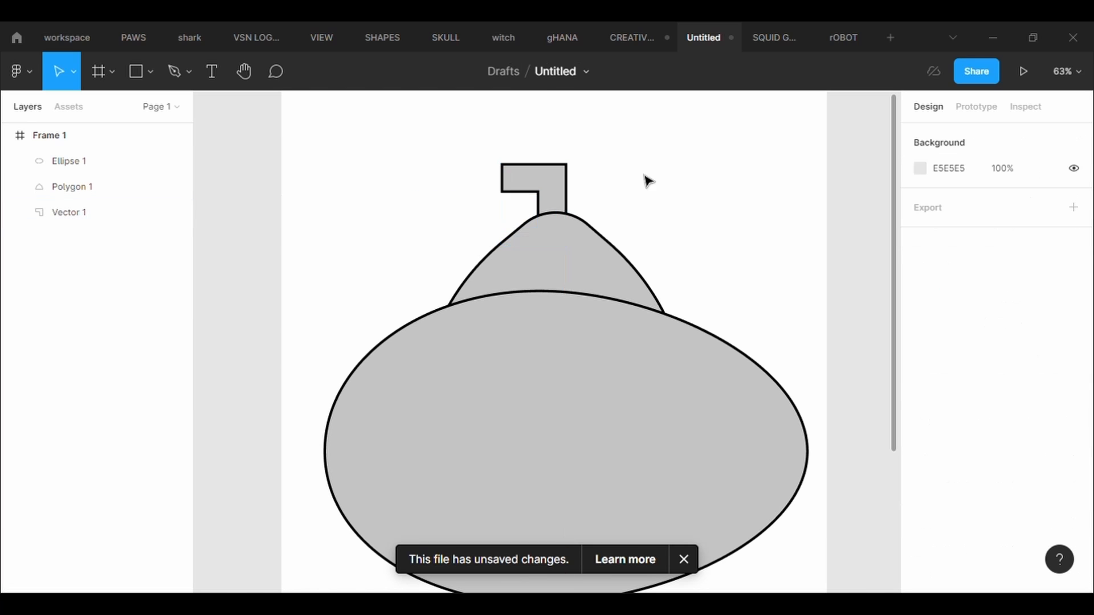
- Round the pipe's outer bend with a corner radius of 50
click(557, 183)
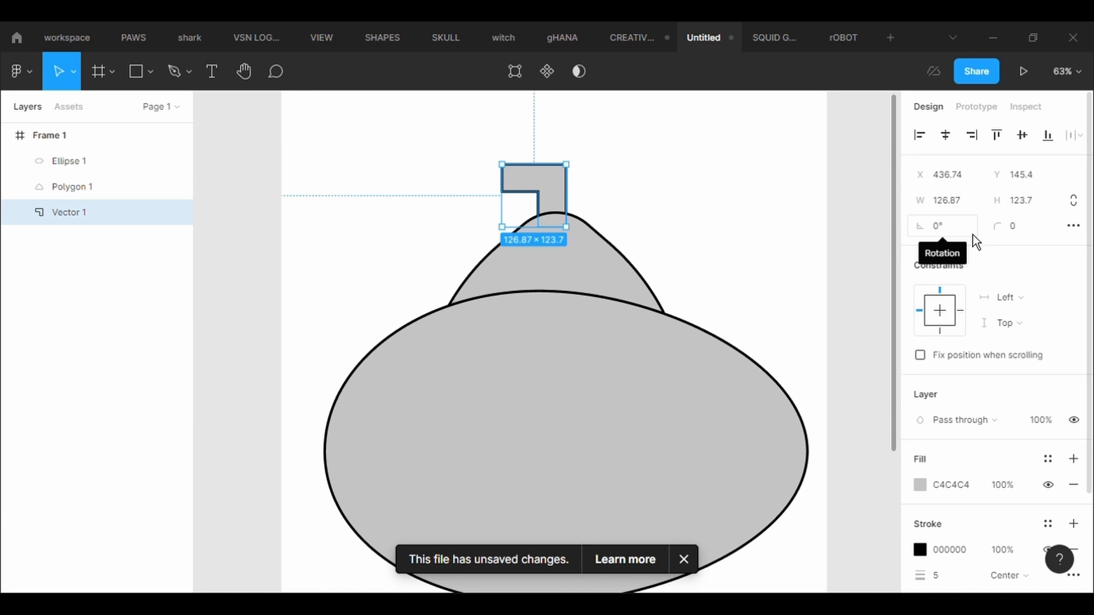
key(Return)
click(566, 164)
click(940, 251)
text(50)
key(Return)
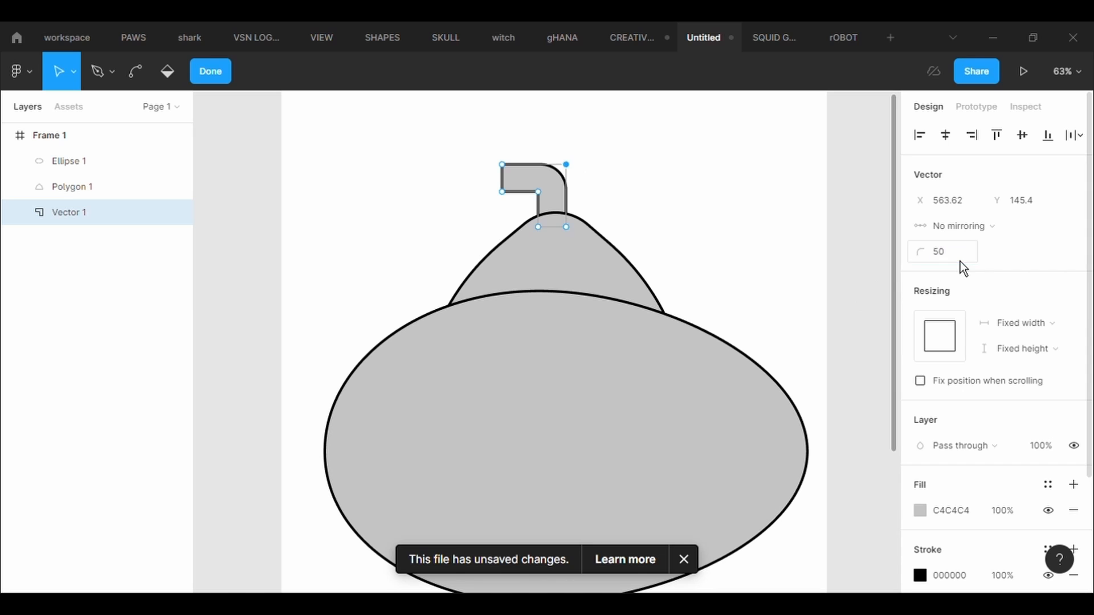
- Round the pipe's inner bend with a corner radius of 20 and finish editing the shape
click(959, 261)
text(50)
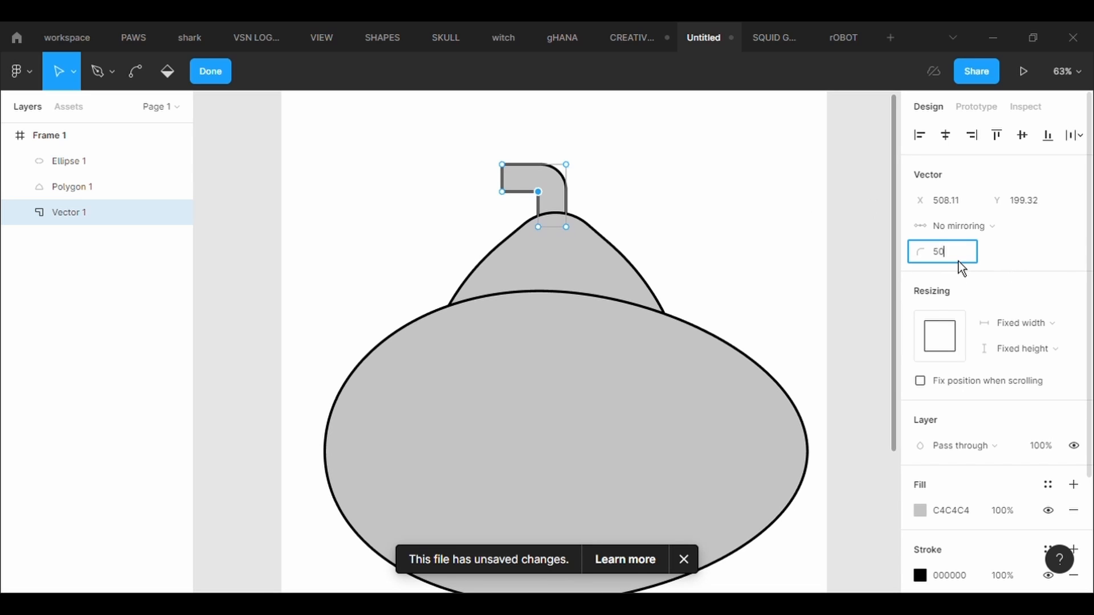
key(Return)
click(959, 261)
text(20)
key(Return)
click(742, 246)
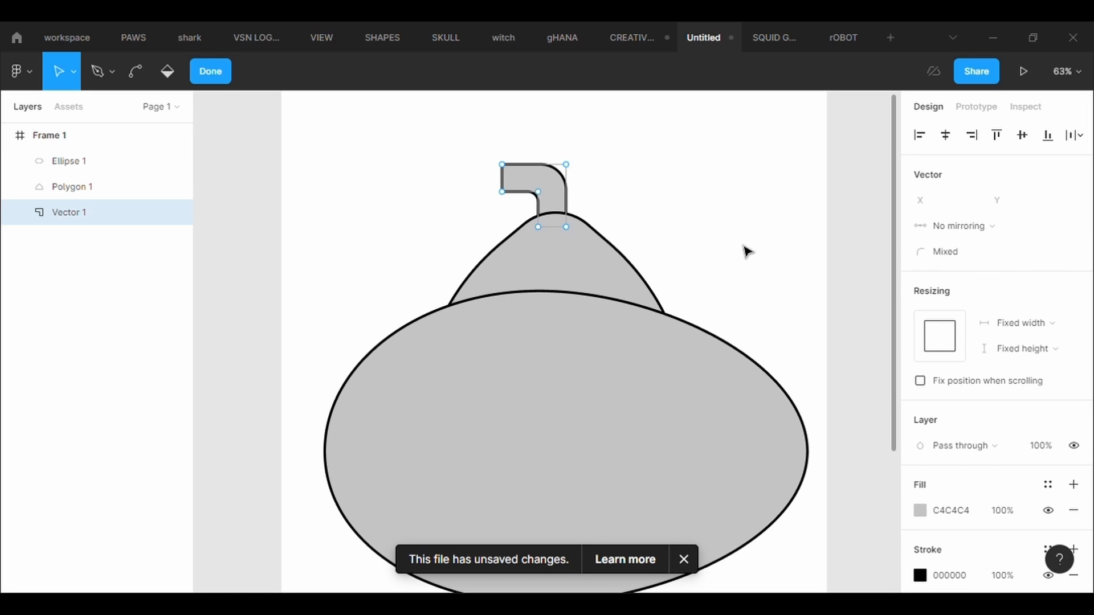
click(742, 245)
click(742, 245)
- Draw a thin vertical rectangle about 10 × 87 against the pipe's open end
click(135, 71)
scroll(513, 171, up, 5)
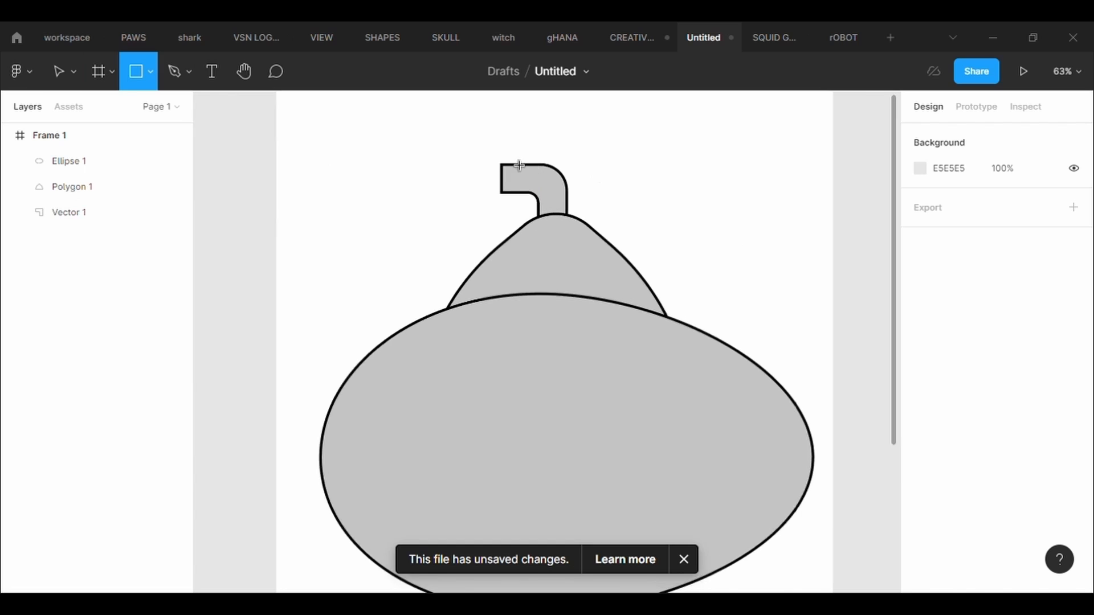
drag(466, 157, 504, 253)
drag(466, 194, 487, 194)
- Give the thin rectangle a black 000000 stroke with a thickness of 5
click(938, 523)
scroll(937, 540, down, 3)
scroll(952, 547, up, 2)
click(965, 553)
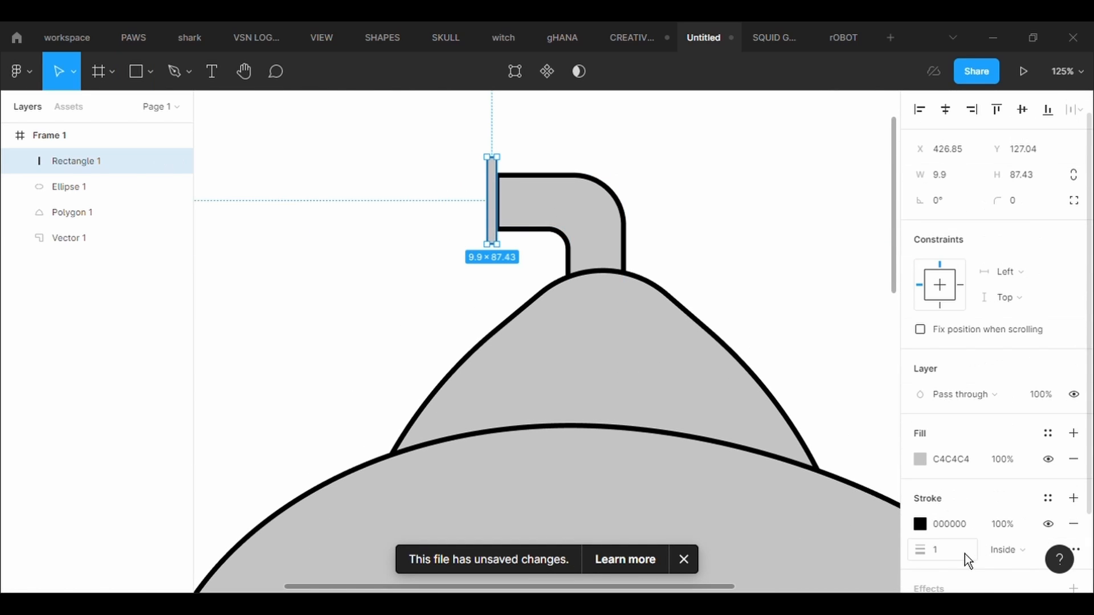
text(5)
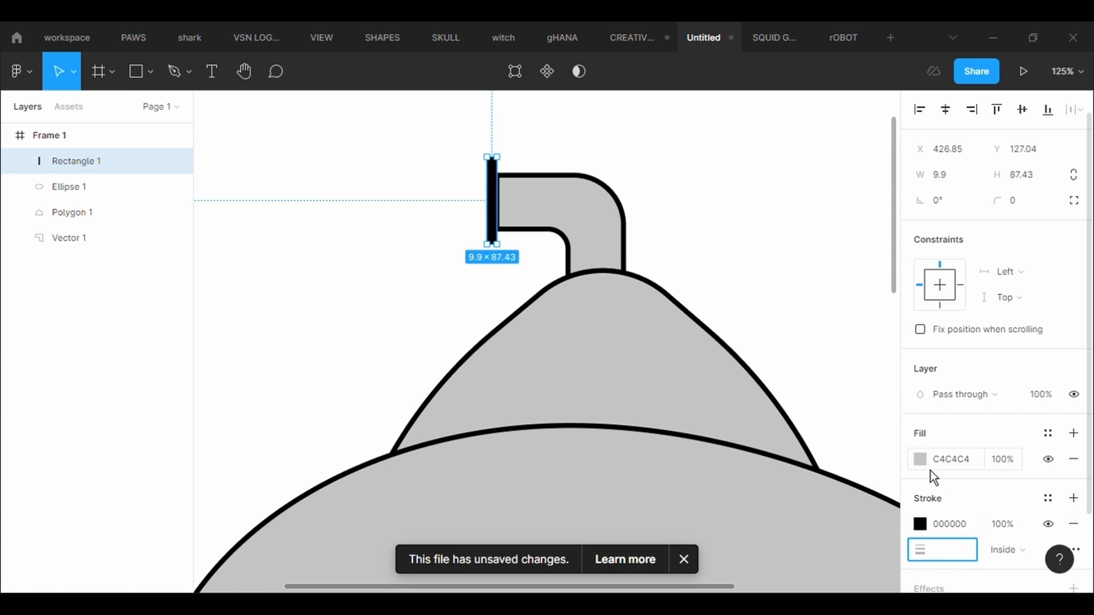
- Change the thin rectangle's fill color to 131111
click(921, 460)
text(131111)
click(471, 302)
click(490, 224)
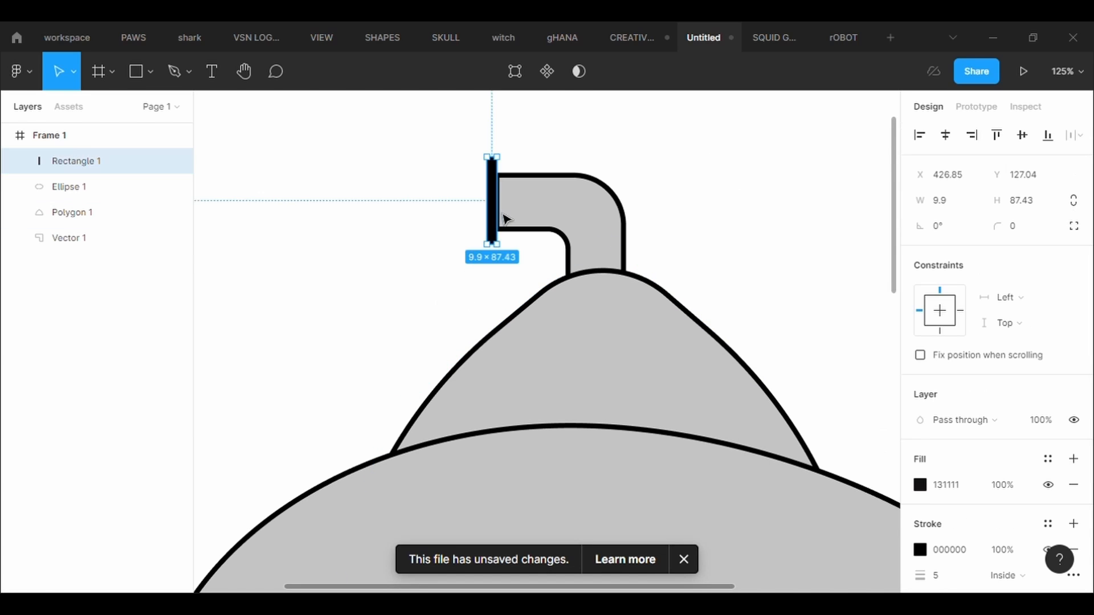
click(658, 218)
scroll(656, 217, down, 5)
scroll(655, 215, up, 6)
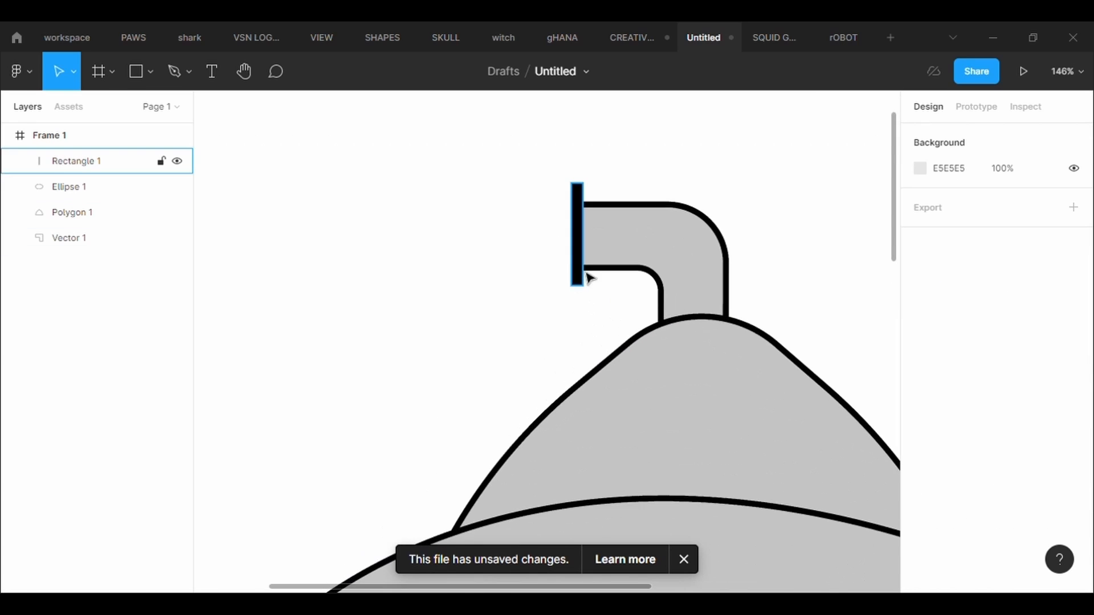
- Select all four shapes of the submarine and move them together lower in the frame
click(582, 269)
drag(581, 260, 575, 258)
click(767, 243)
scroll(768, 243, down, 1)
scroll(768, 243, down, 5)
scroll(767, 242, right, 7)
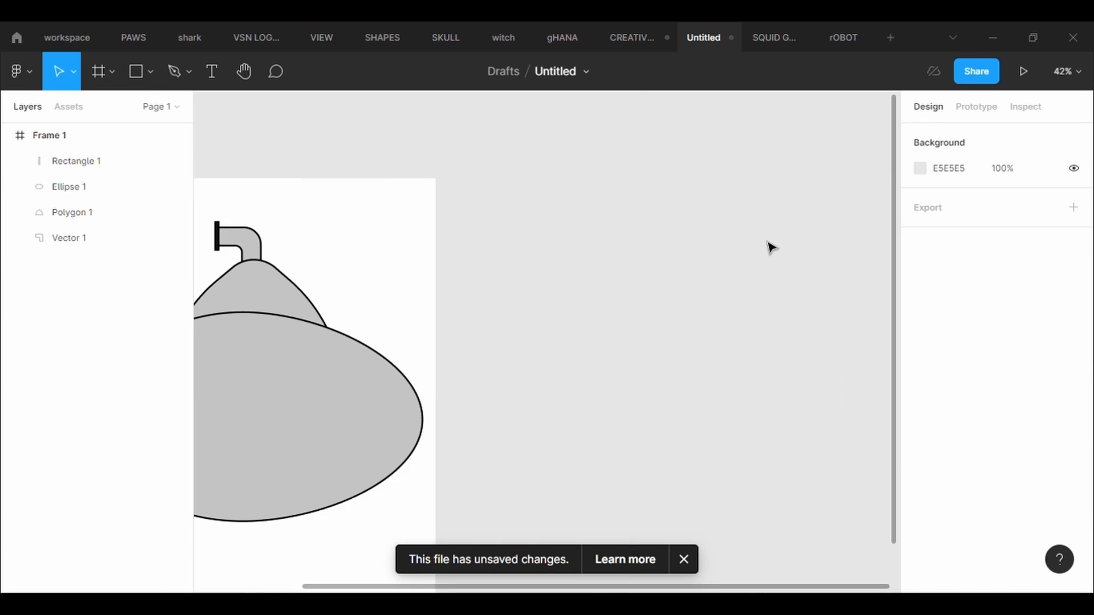
scroll(768, 242, left, 3)
drag(294, 198, 543, 443)
drag(469, 381, 463, 435)
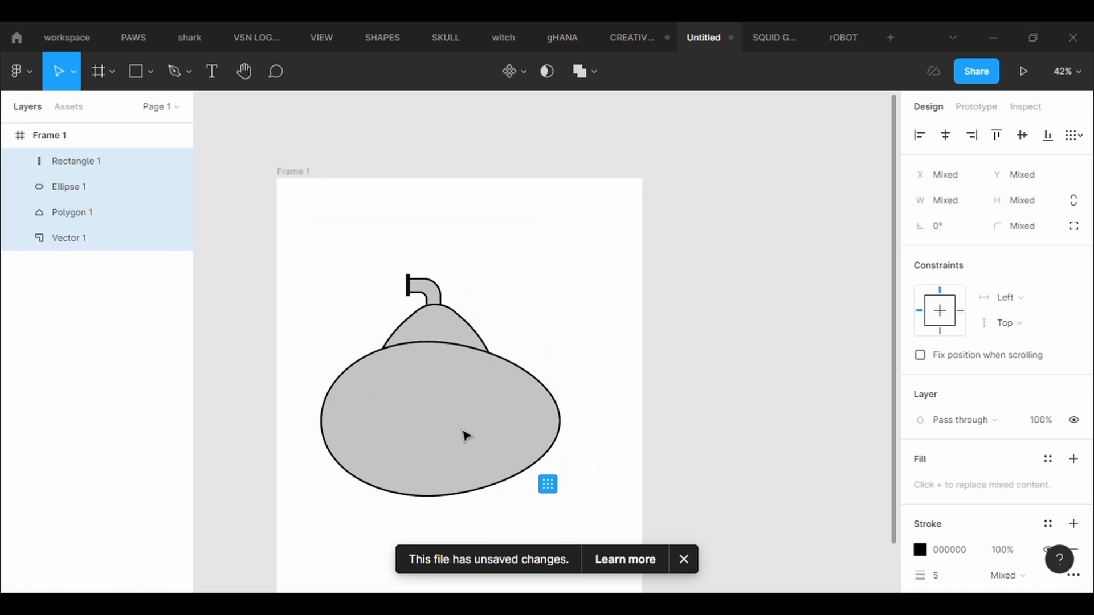
- Draw a closed seven-point fin outline about 215 × 119 at the body's lower right edge and send it to the back
scroll(634, 341, down, 3)
scroll(634, 341, up, 4)
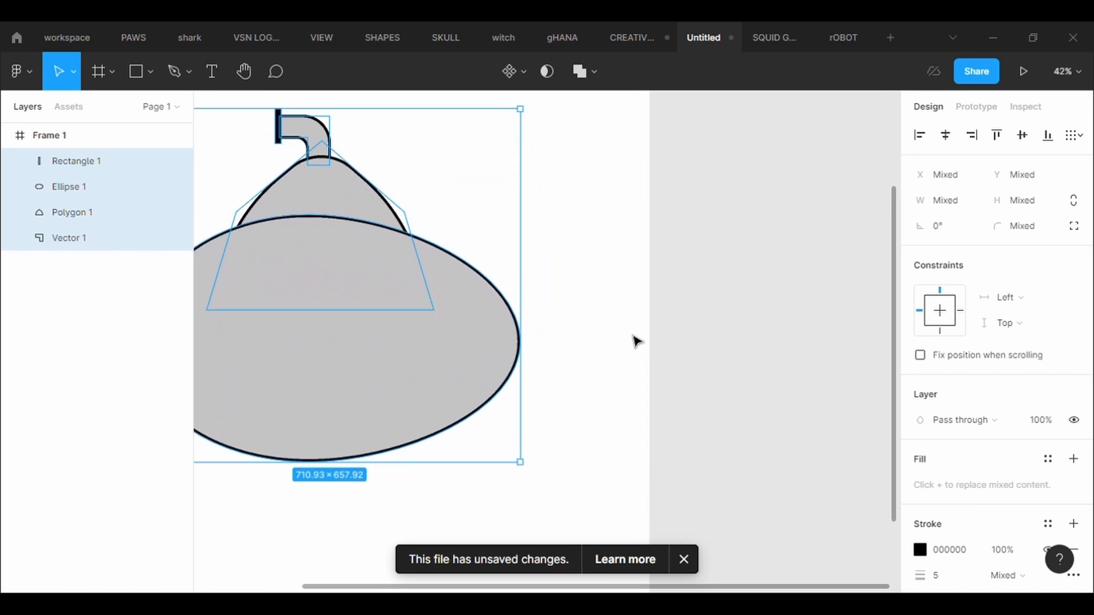
scroll(613, 274, down, 3)
scroll(614, 275, down, 1)
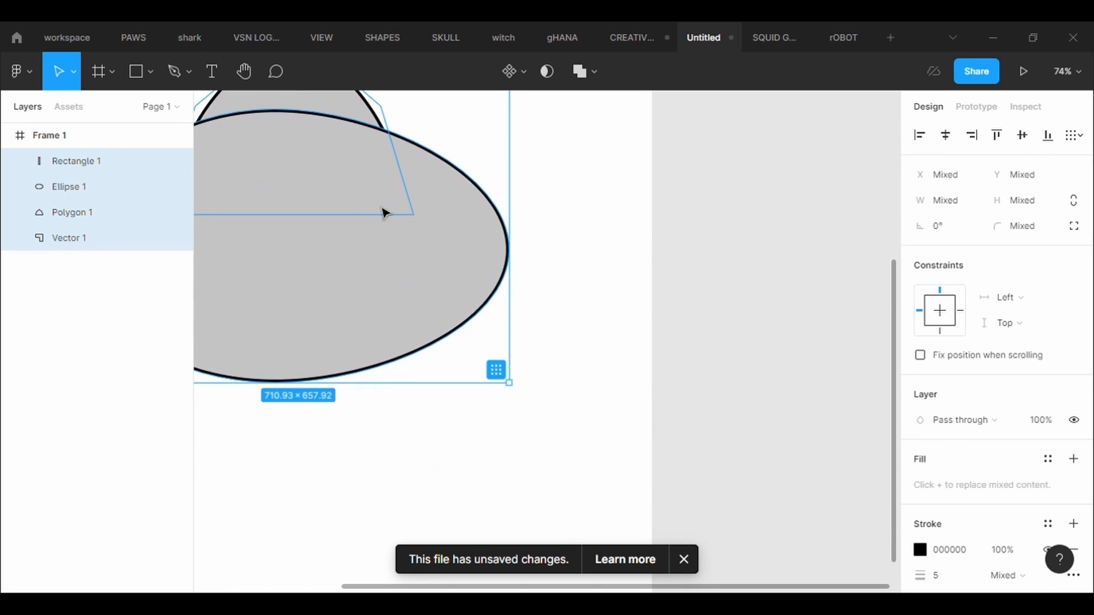
click(175, 71)
click(497, 341)
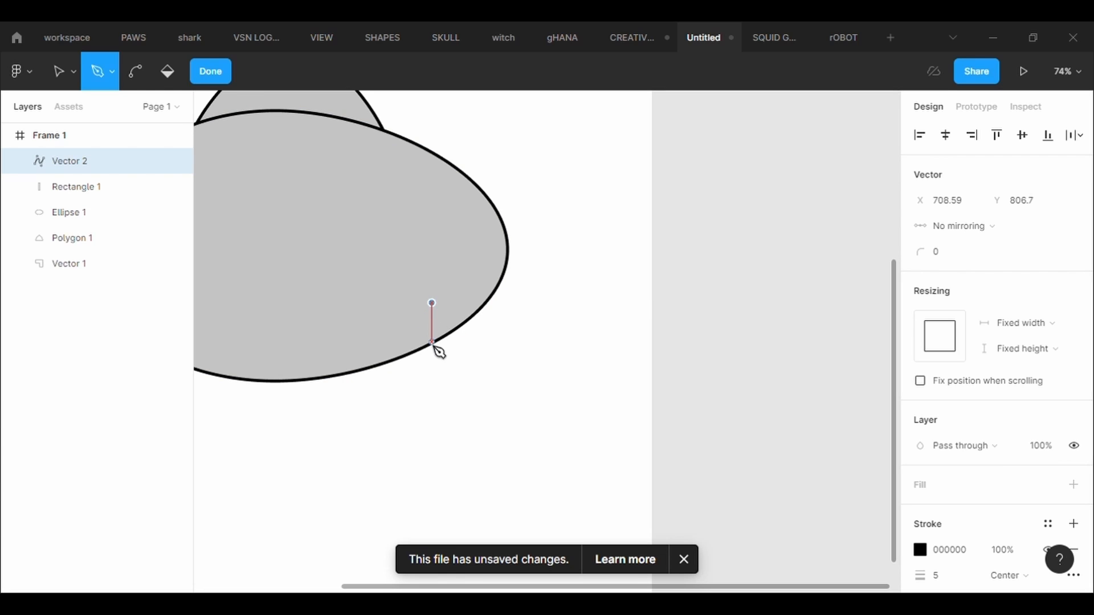
click(486, 373)
click(553, 358)
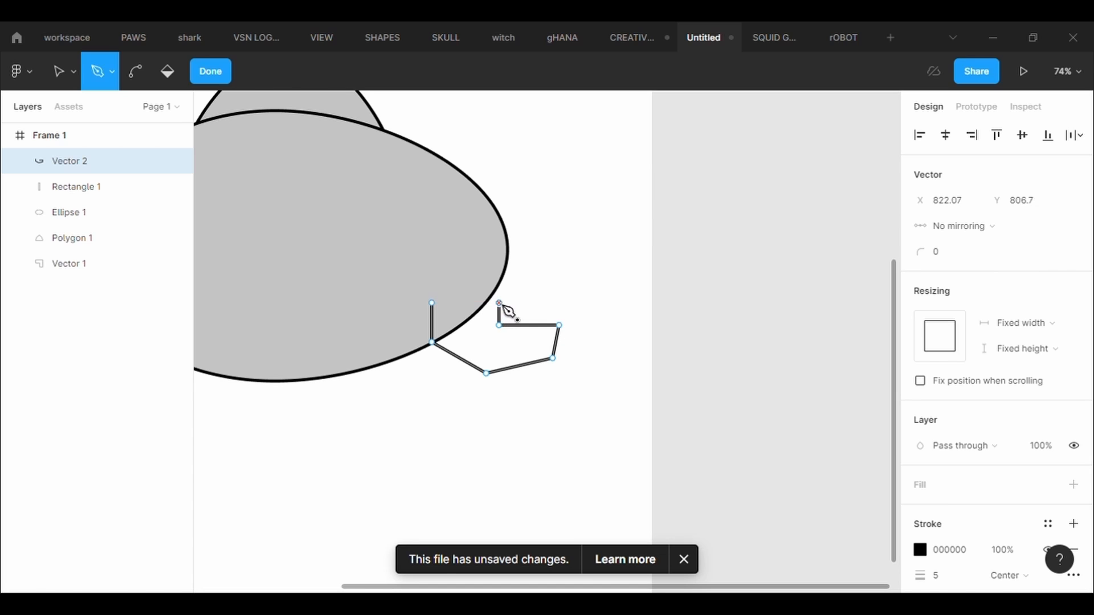
click(433, 304)
key(Escape)
right_click(495, 356)
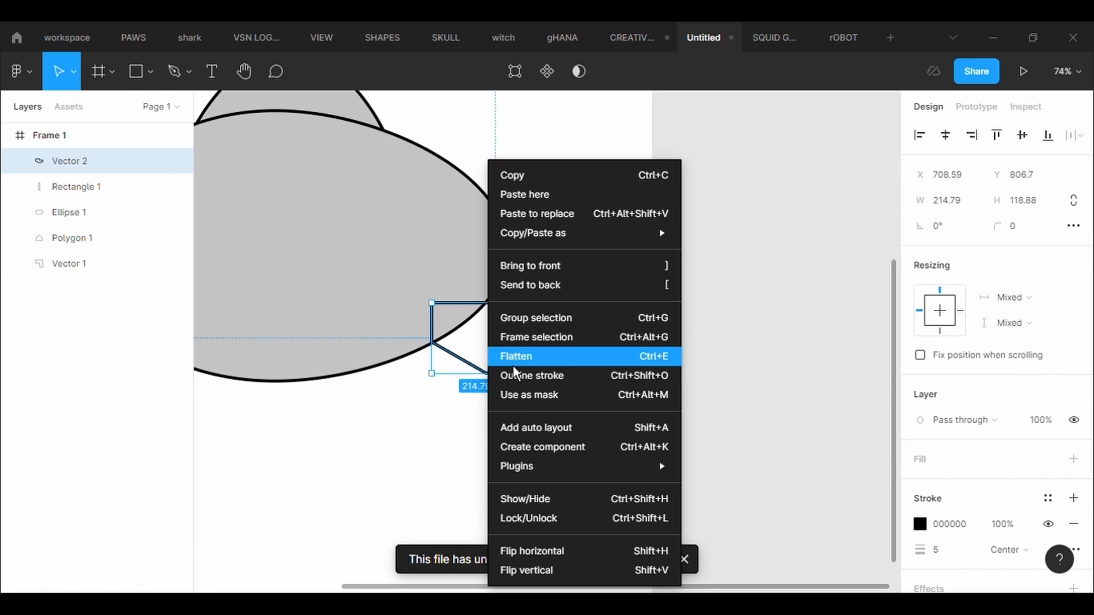
click(530, 286)
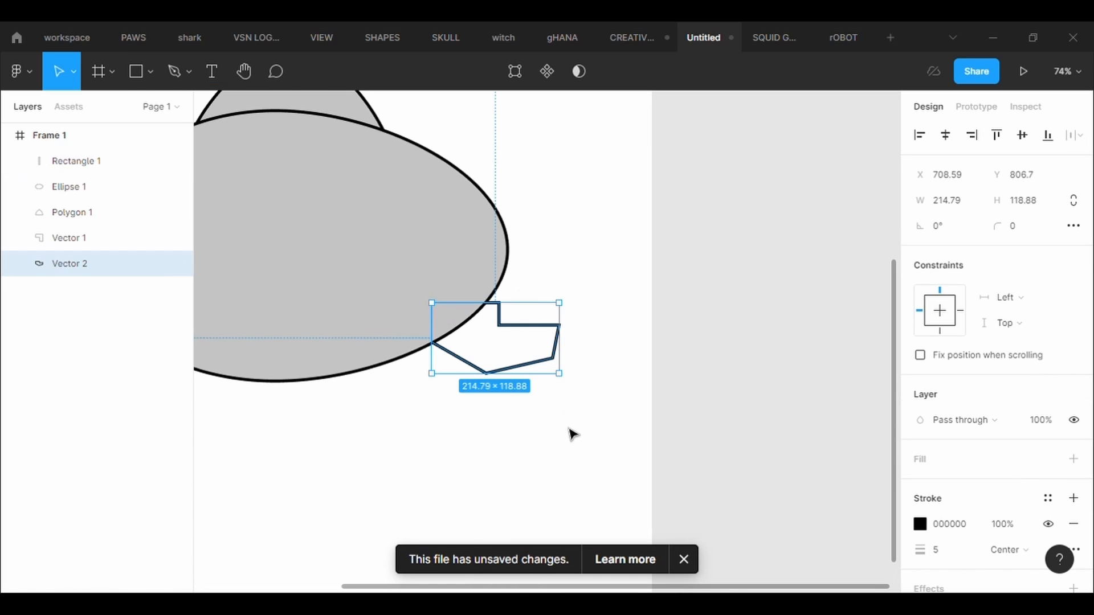
- In the fin's shape editing, try a corner radius of 500 on the bottom point and a lower point position, and undo both
click(515, 72)
click(486, 373)
text(500)
key(Return)
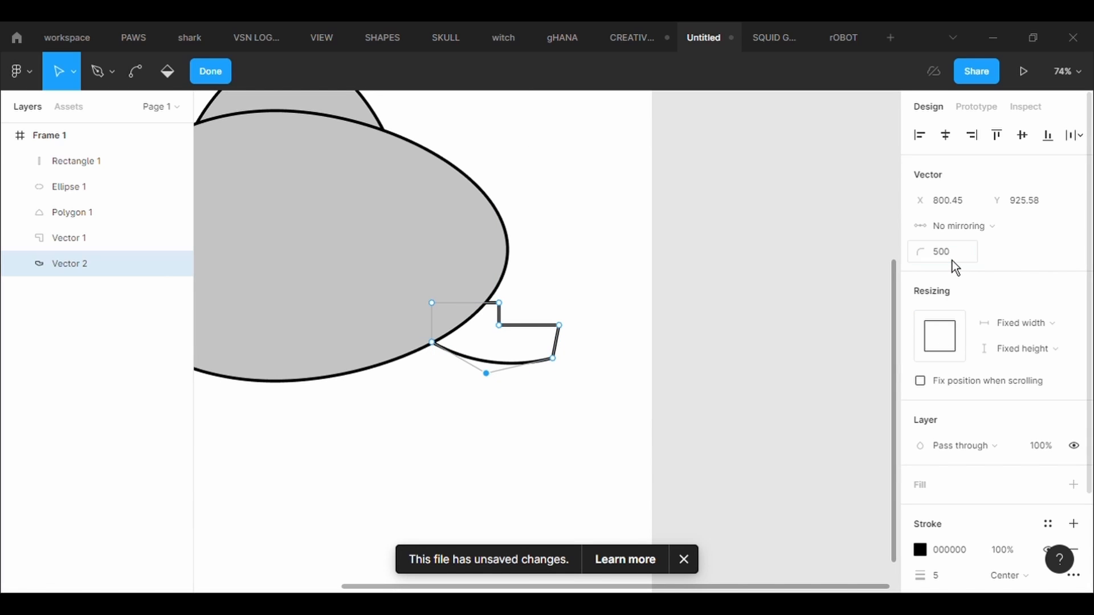
mouse_move(490, 376)
mouse_down()
mouse_move(478, 405)
mouse_move(476, 393)
mouse_up()
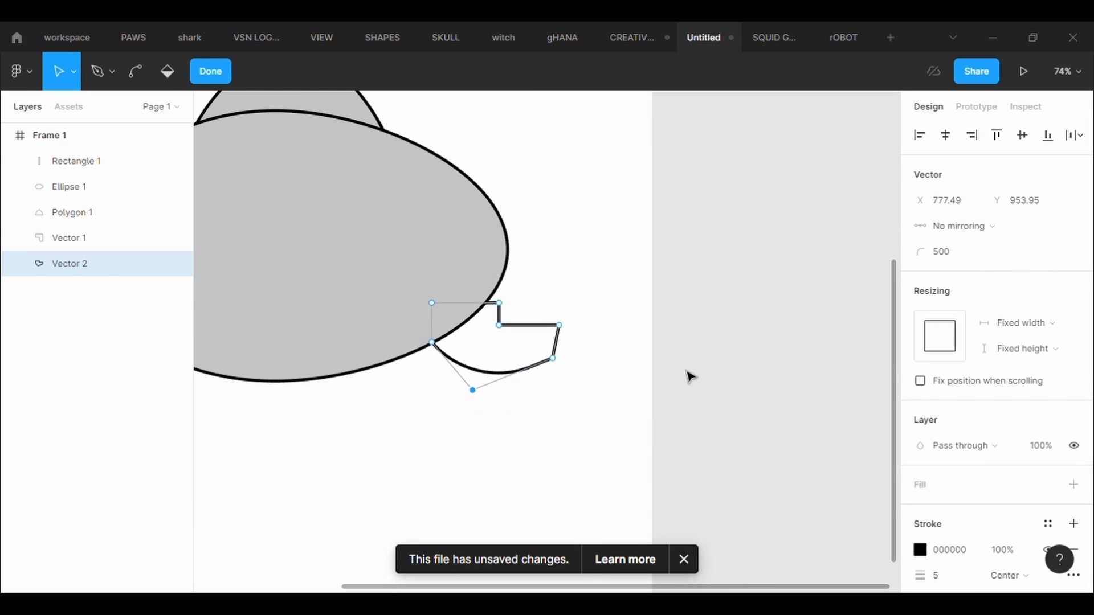
key(ctrl+z)
key(ctrl+z)
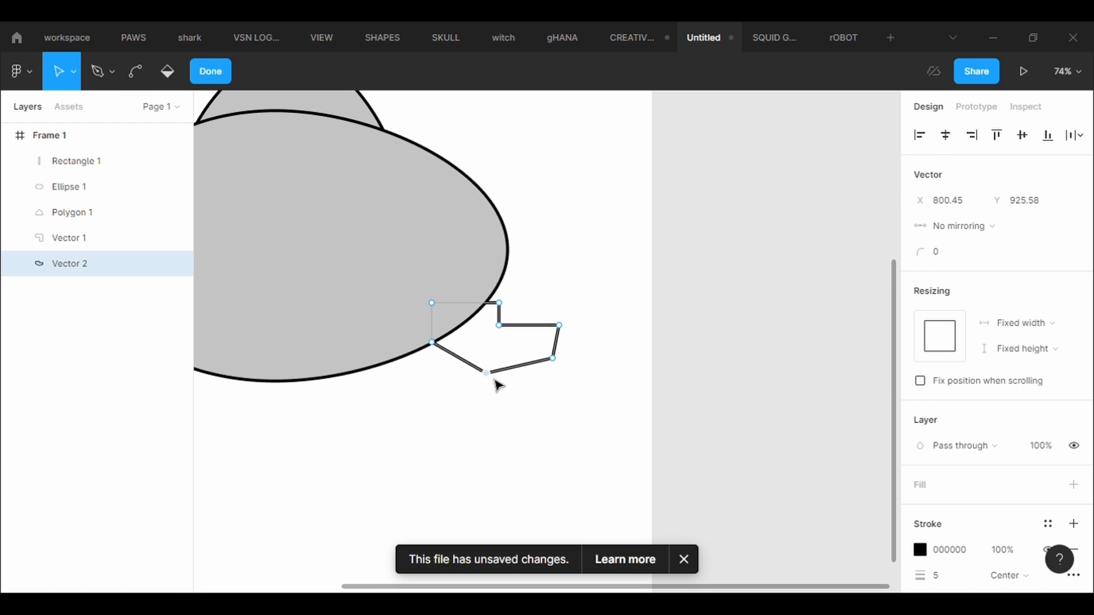
- Round the fin's bottom corner with a corner radius of 70
text(50)
key(Return)
click(961, 266)
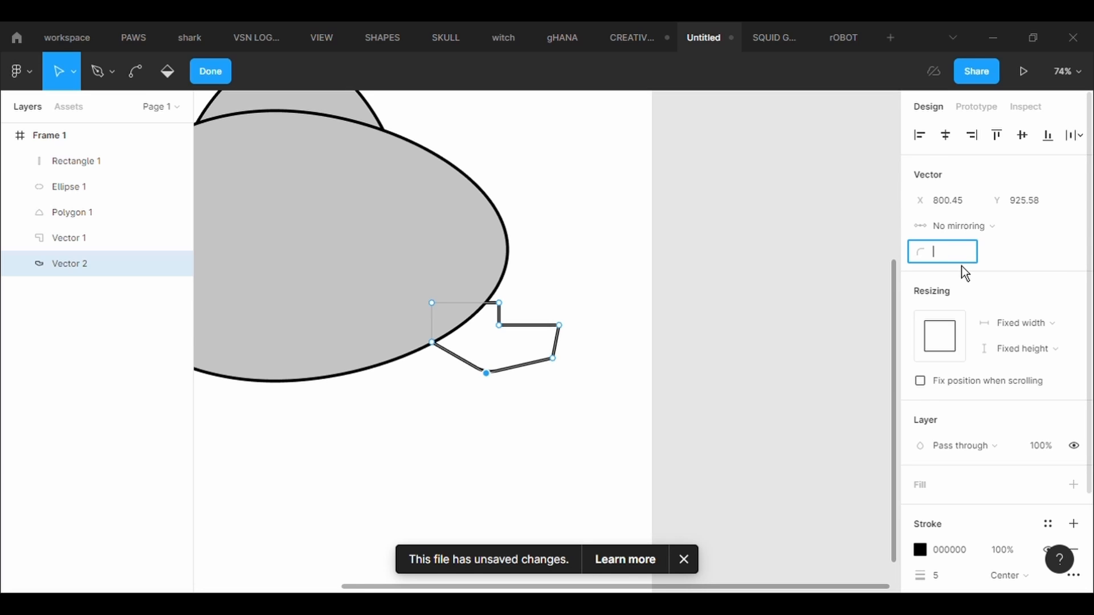
text(70)
key(Return)
- Round the fin's two outermost right corners with a corner radius of 100 each
click(553, 358)
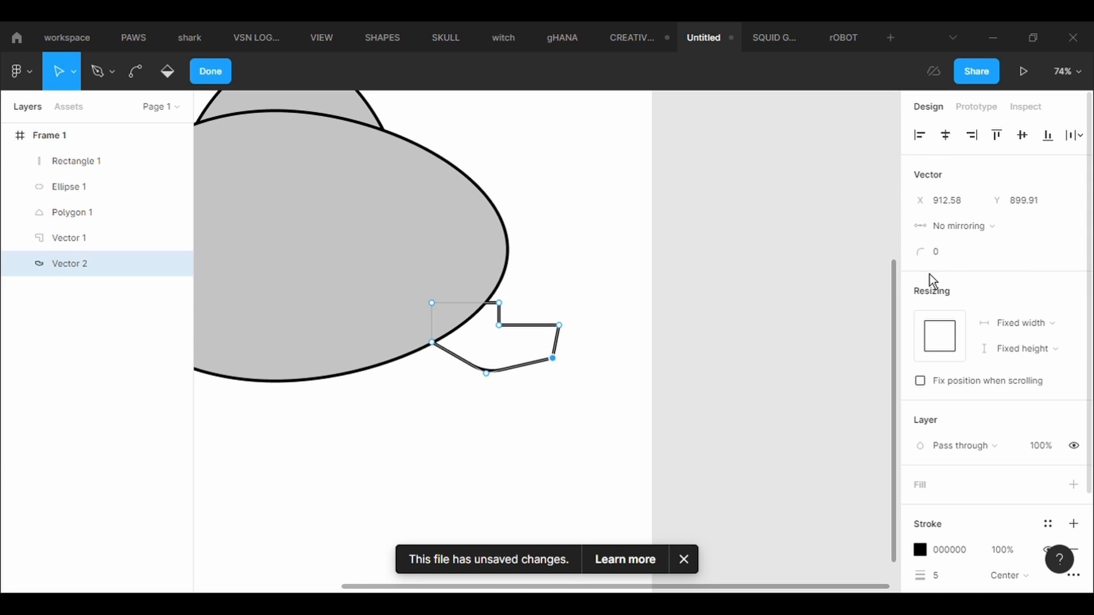
click(964, 263)
text(100)
key(Return)
click(559, 324)
click(979, 265)
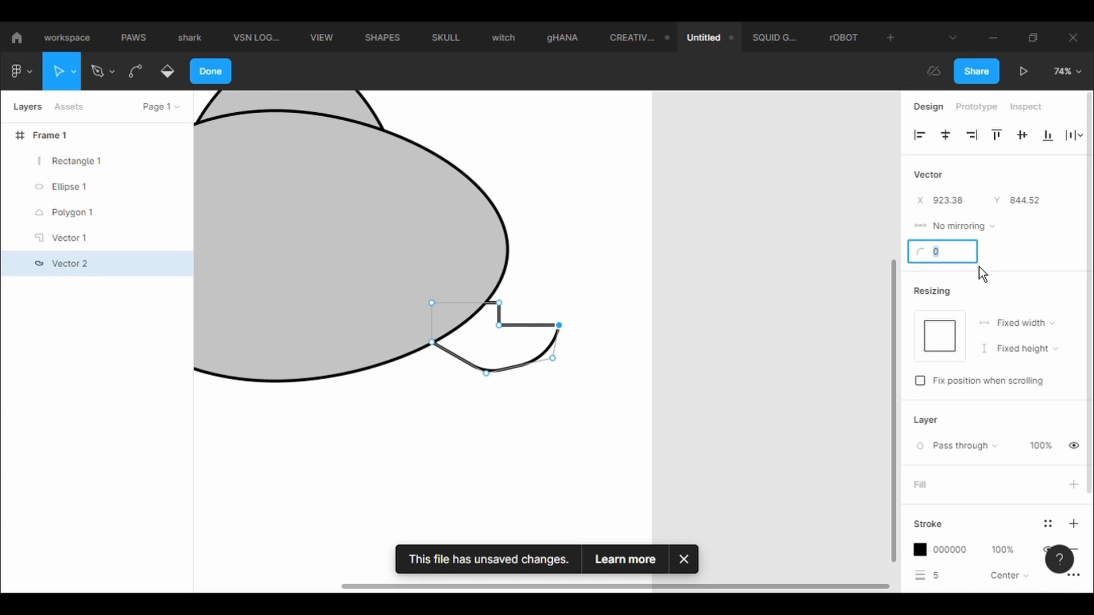
text(100)
key(Return)
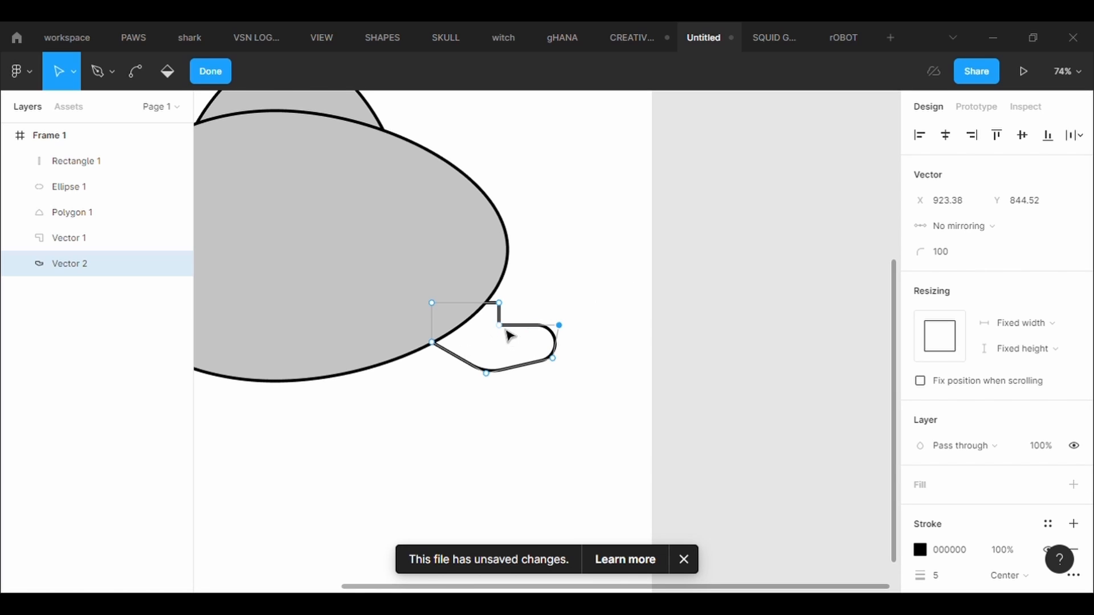
- Round the fin's inner corner with radius 100 and its upper corner with radius 50, and finish editing the shape
click(961, 260)
text(100)
key(Return)
scroll(554, 302, up, 2)
scroll(554, 302, up, 1)
click(482, 308)
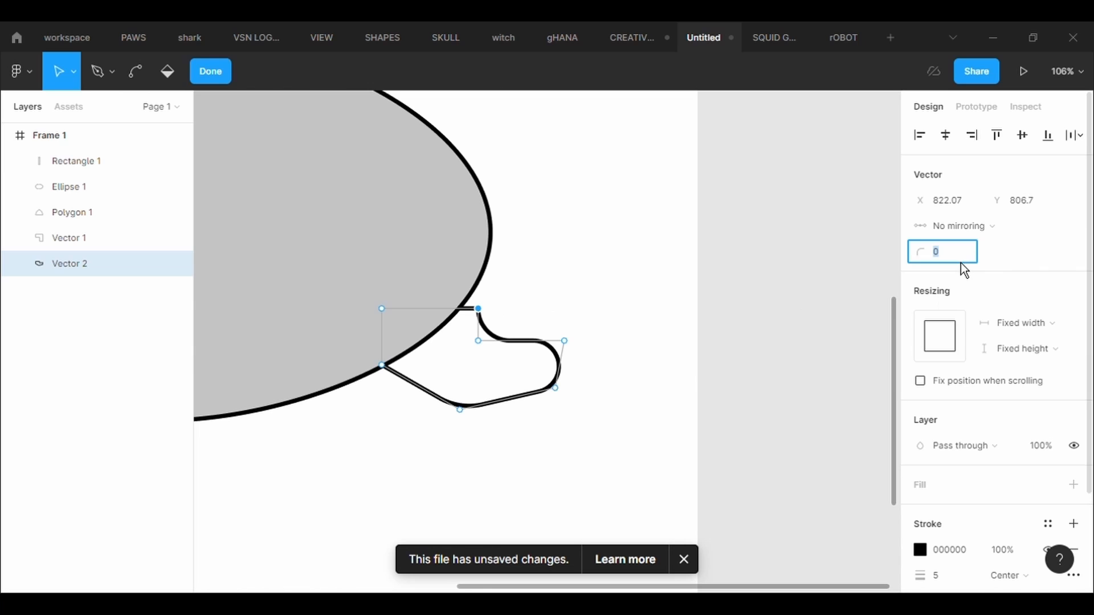
text(50)
key(Return)
key(Escape)
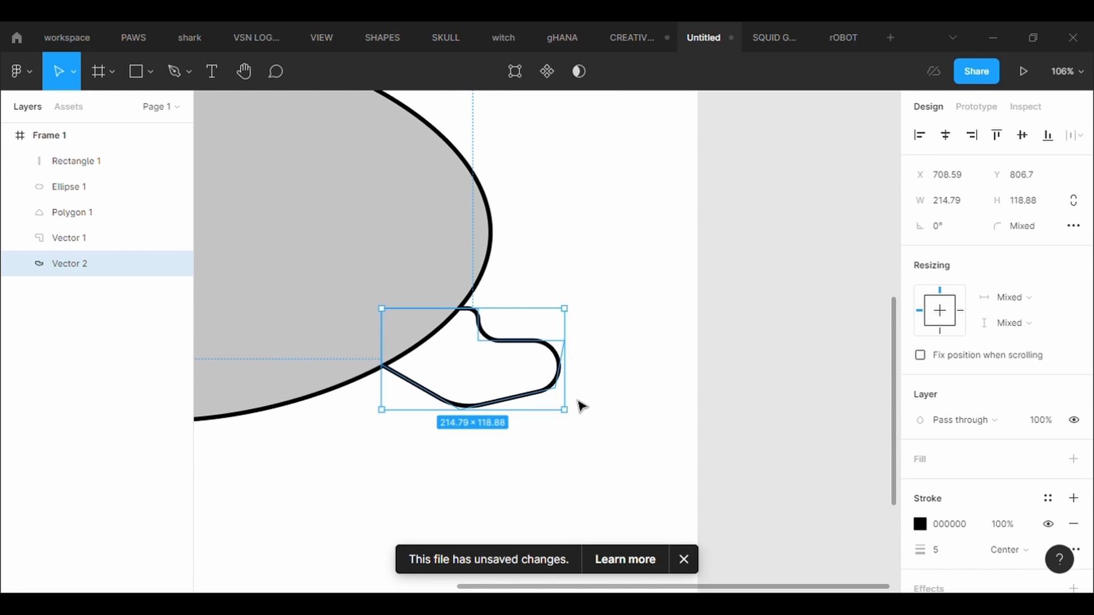
- Try reshaping the fin to a larger size, and undo the changes
drag(577, 424, 527, 418)
scroll(524, 414, down, 5)
click(534, 482)
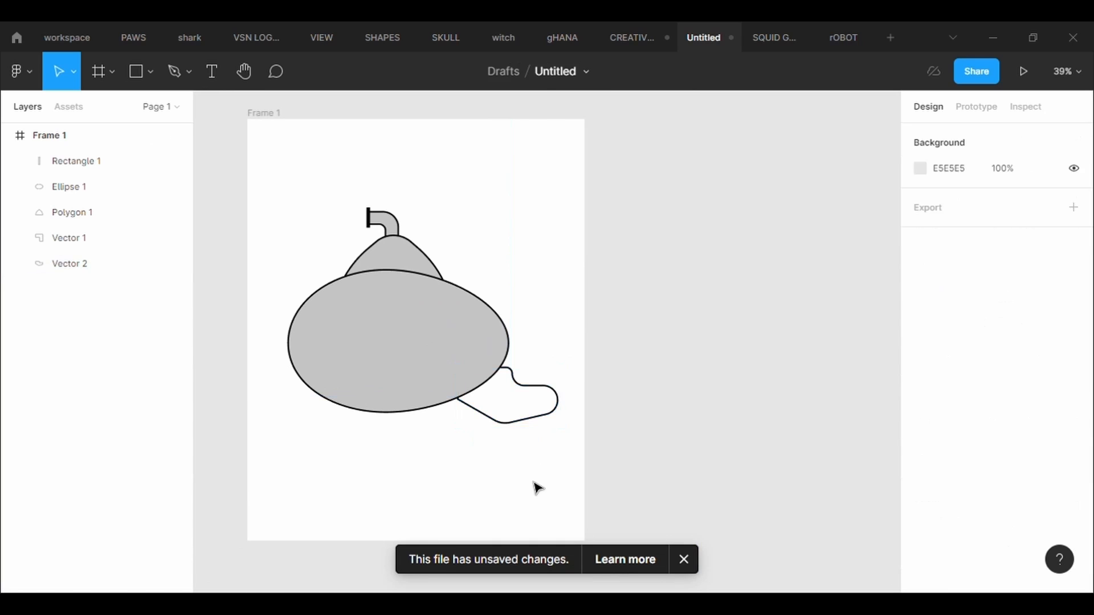
key(ctrl+z)
key(ctrl+z)
key(ctrl+z)
- Enlarge the fin slightly to about 216 × 120
scroll(535, 487, up, 3)
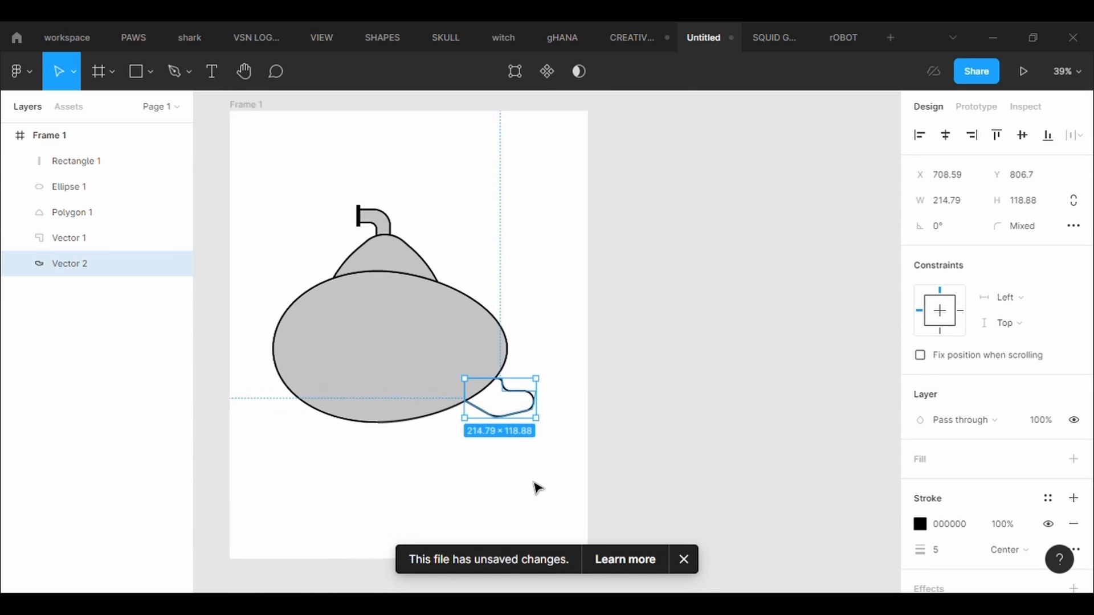
drag(549, 408, 550, 408)
click(563, 277)
- Place a vertically flipped copy of the fin against the body's upper right edge
click(507, 368)
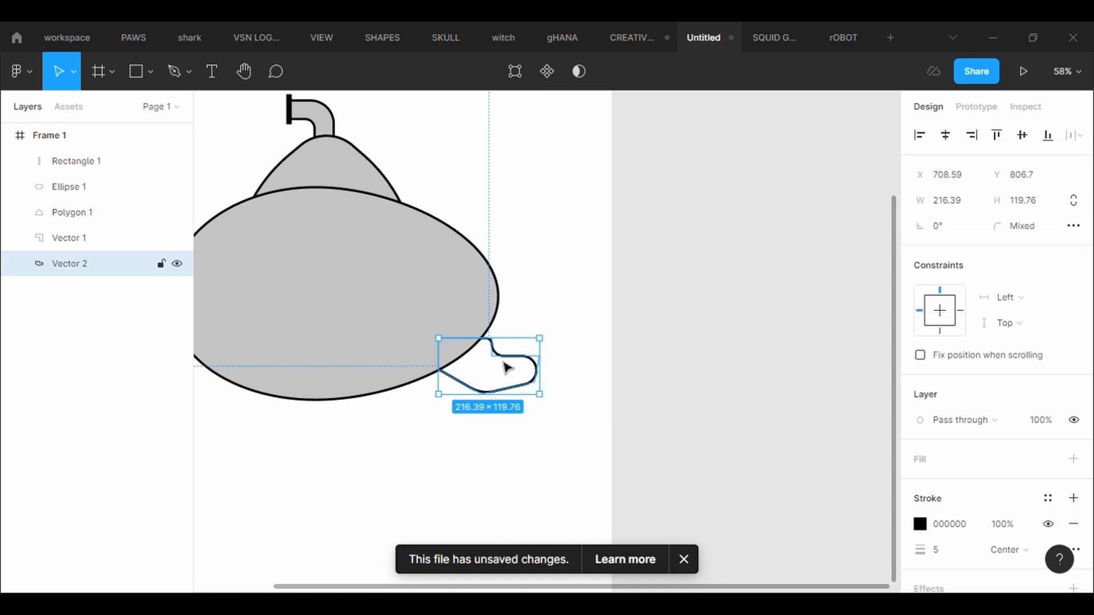
key(ctrl+c)
key(ctrl+v)
key(shift+v)
drag(508, 368, 500, 234)
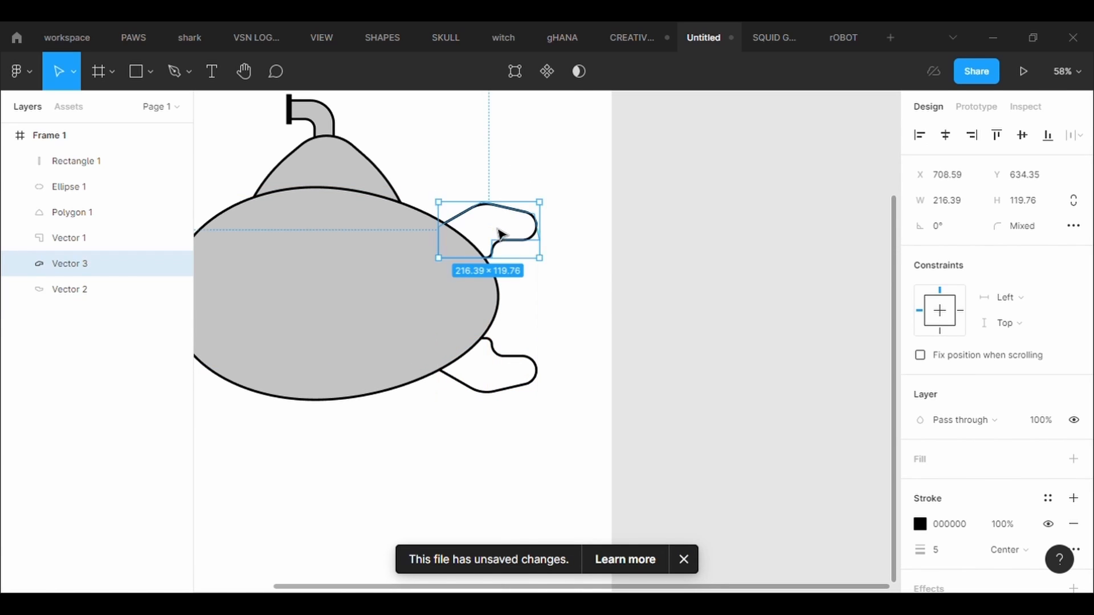
click(579, 336)
- Draw an ellipse on the middle of the body and set its width and height to 250
key(shift+1)
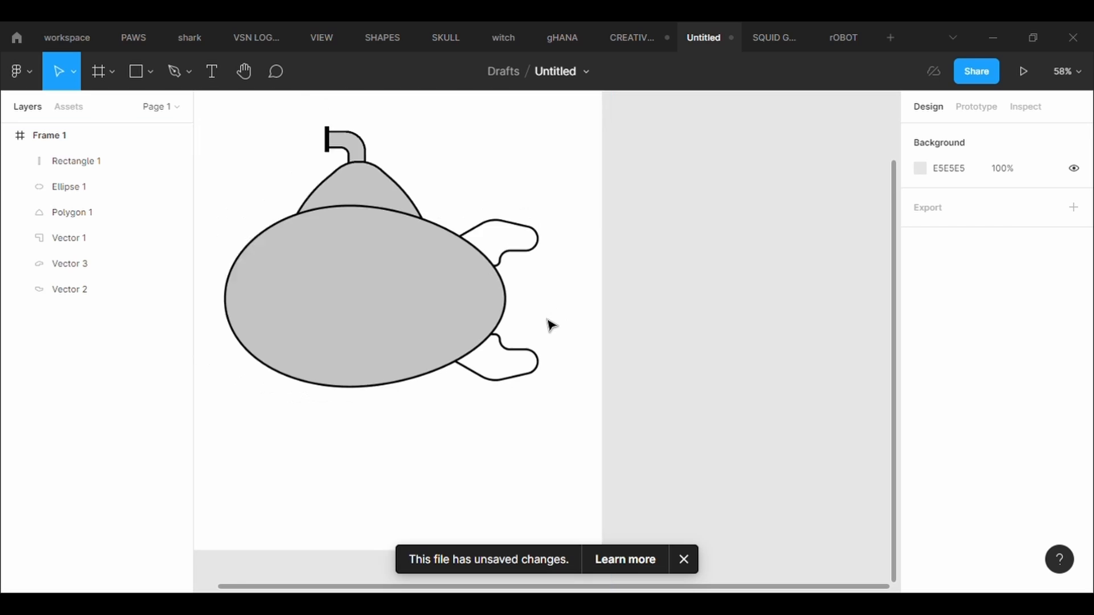
click(149, 71)
click(136, 168)
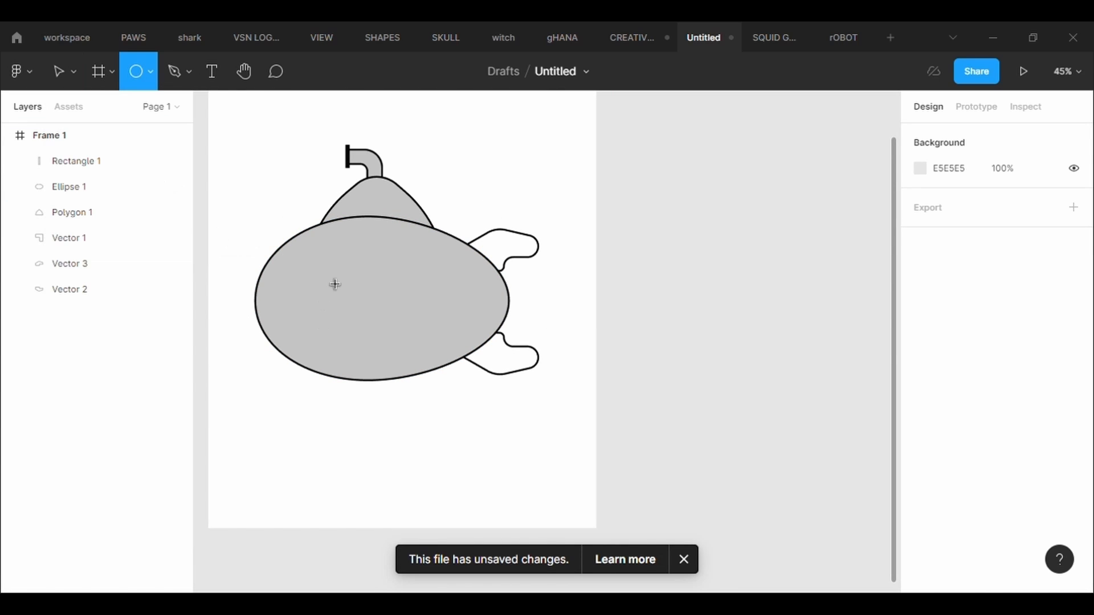
drag(314, 268, 408, 348)
click(957, 209)
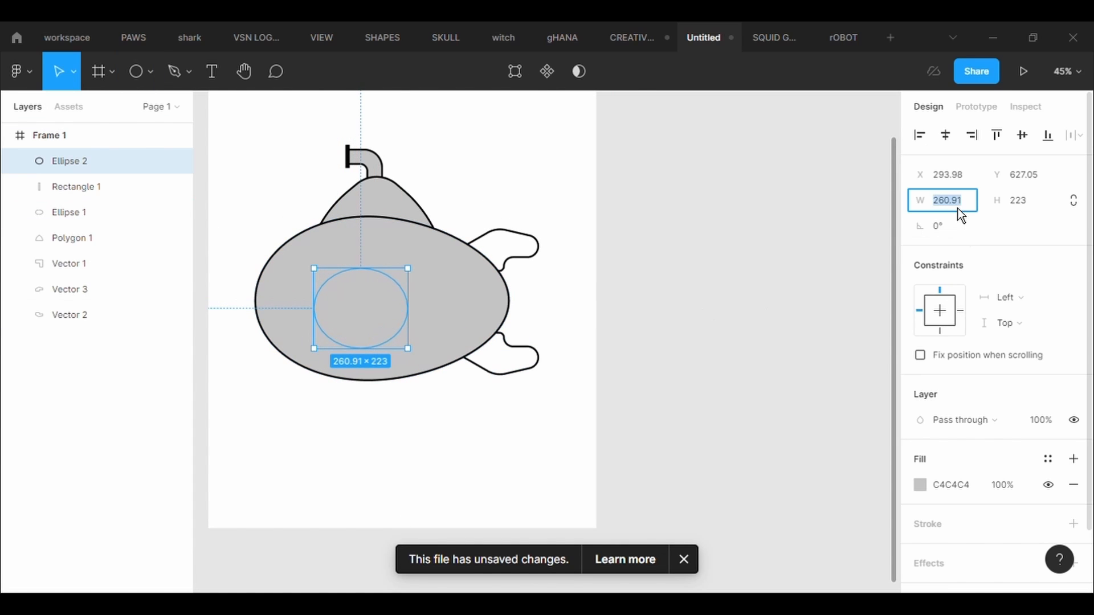
text(250)
key(Return)
click(1040, 207)
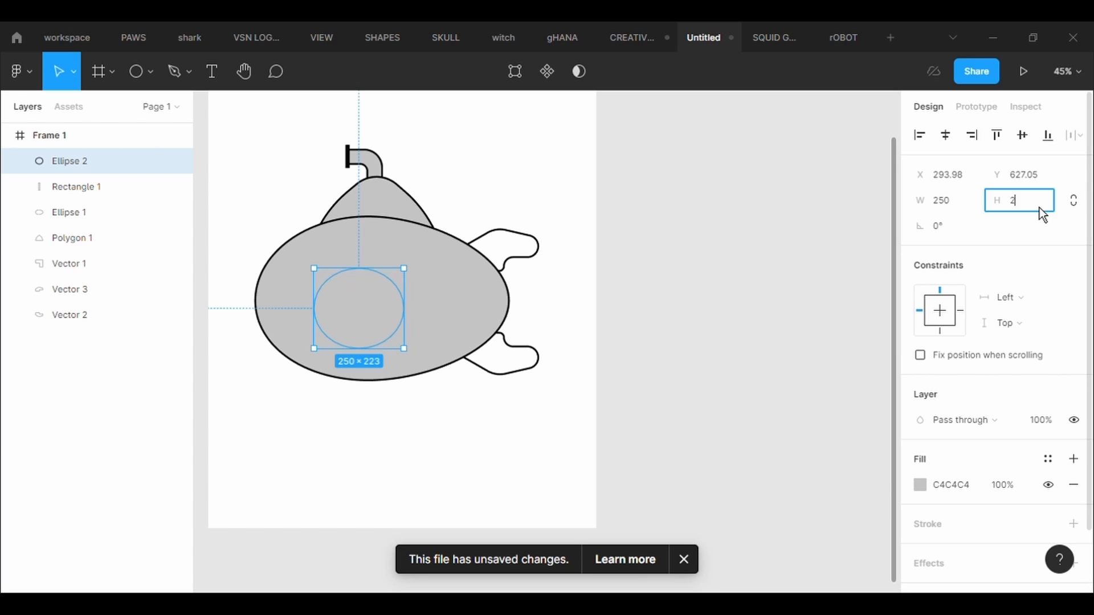
text(250)
key(Return)
- Give the large circle a black 000000 stroke of thickness 5 and move it slightly up and to the right
click(964, 522)
click(937, 575)
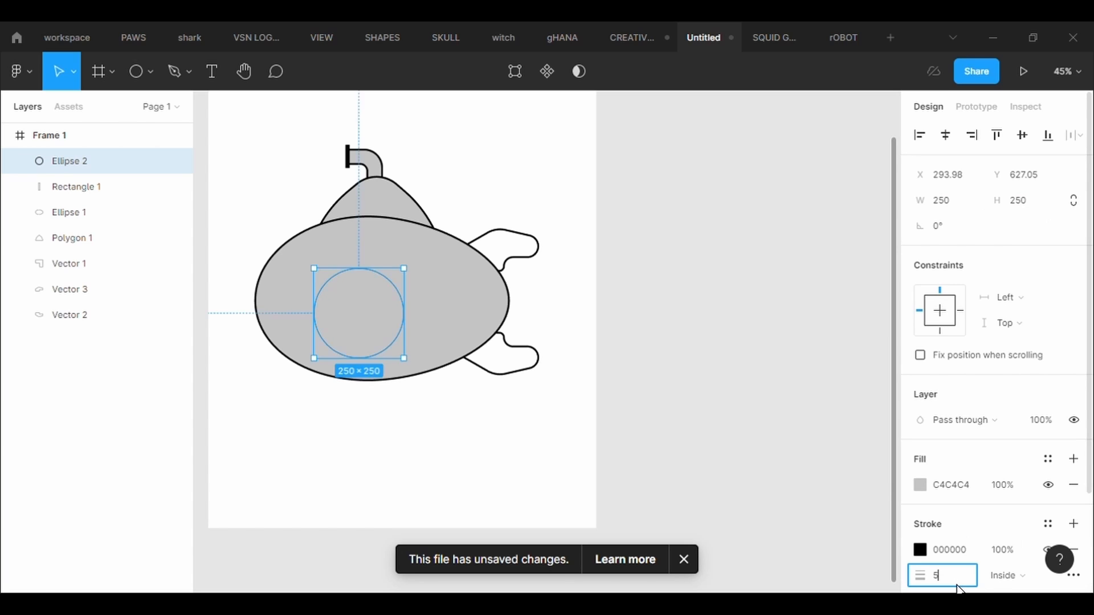
text(5)
key(Return)
drag(354, 309, 361, 297)
click(582, 283)
- Draw a smaller ellipse to the right of the large circle and set its width and height to 130
click(147, 76)
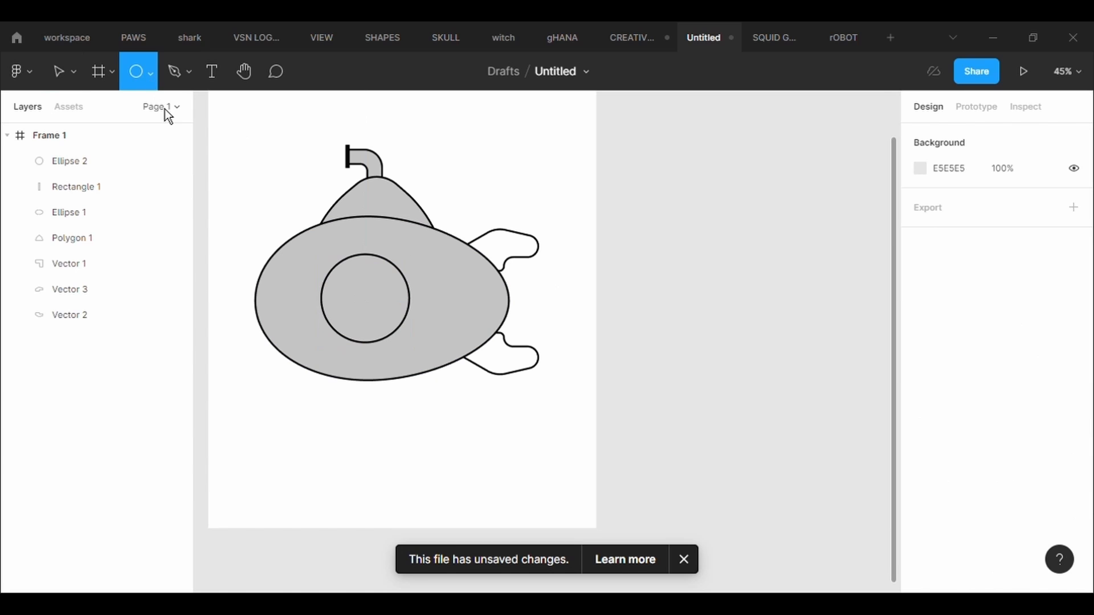
drag(421, 276, 469, 326)
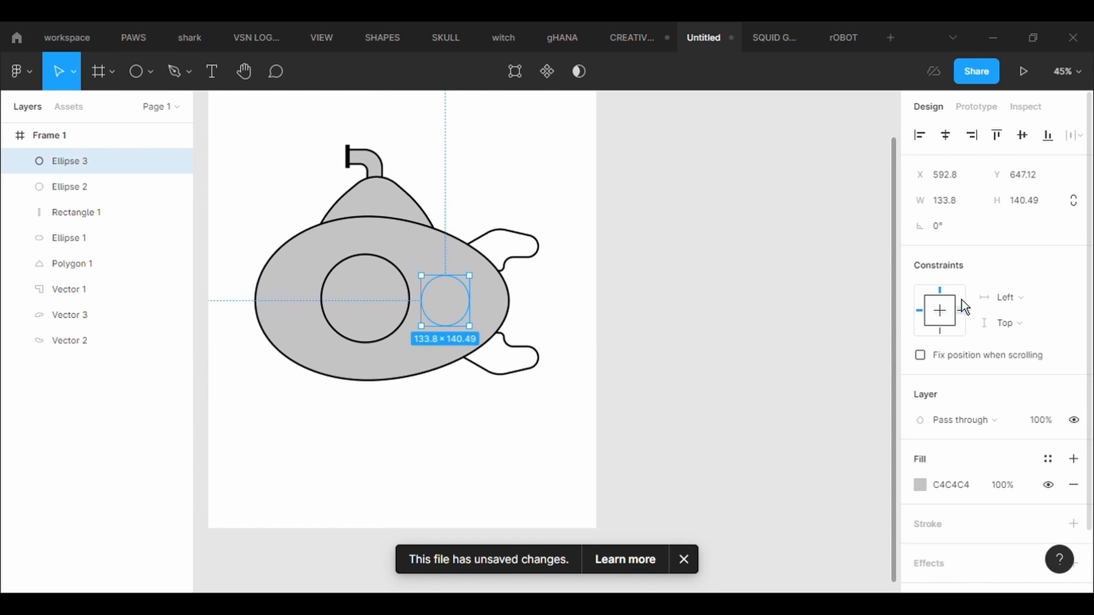
click(958, 210)
text(130)
key(Return)
click(1047, 212)
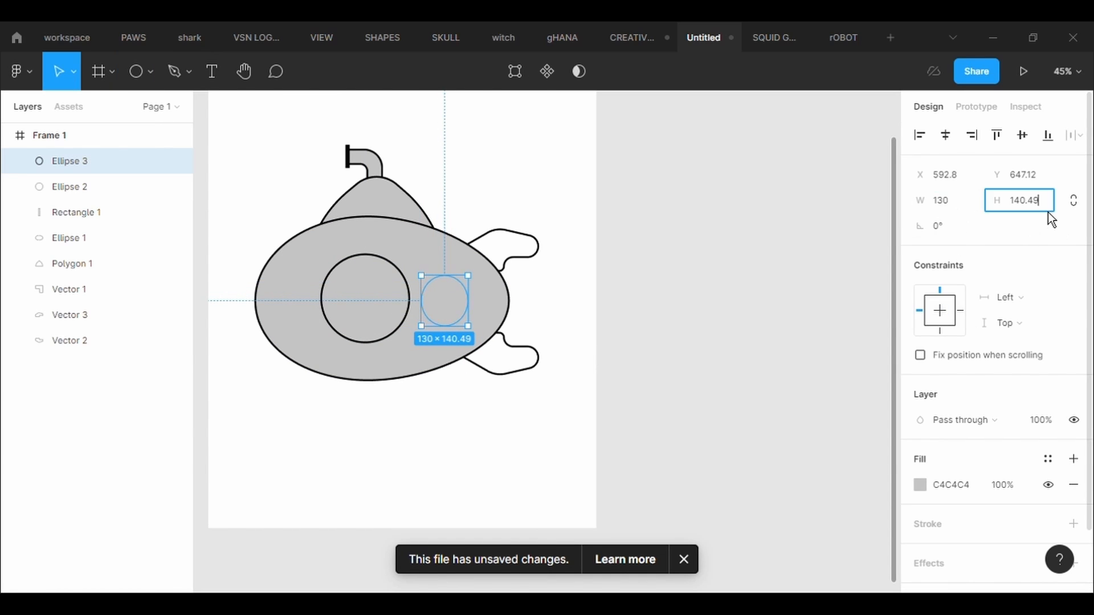
text(130)
key(Return)
- Give the smaller circle a black 000000 stroke with a thickness of 5
click(1073, 523)
click(937, 575)
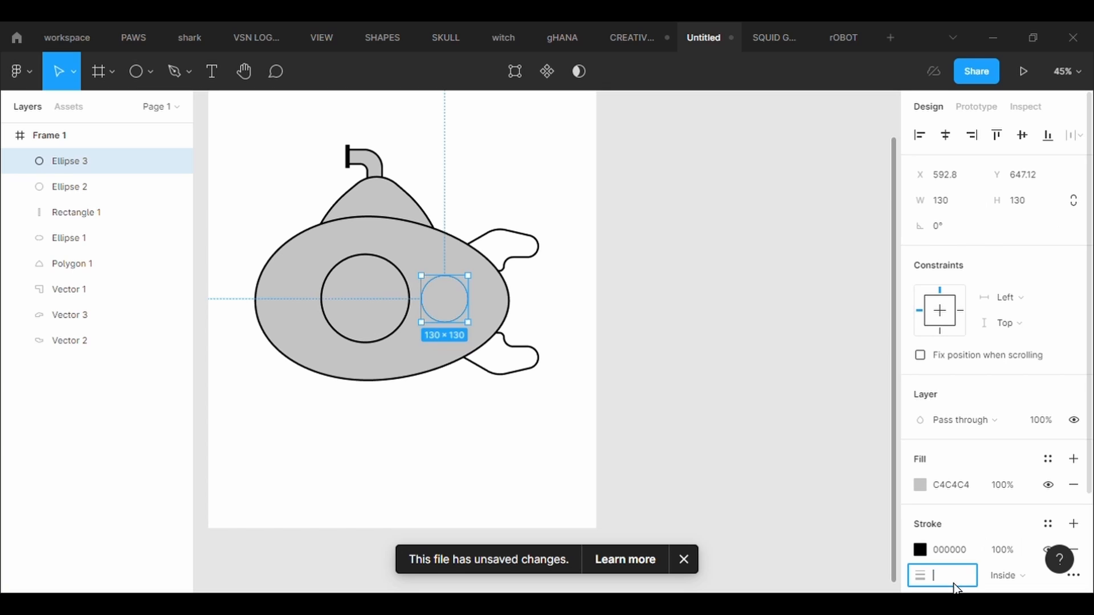
text(5)
key(Return)
- Duplicate the 130 × 130 circle, place the copy further right and set its width and height to 50
key(ctrl+v)
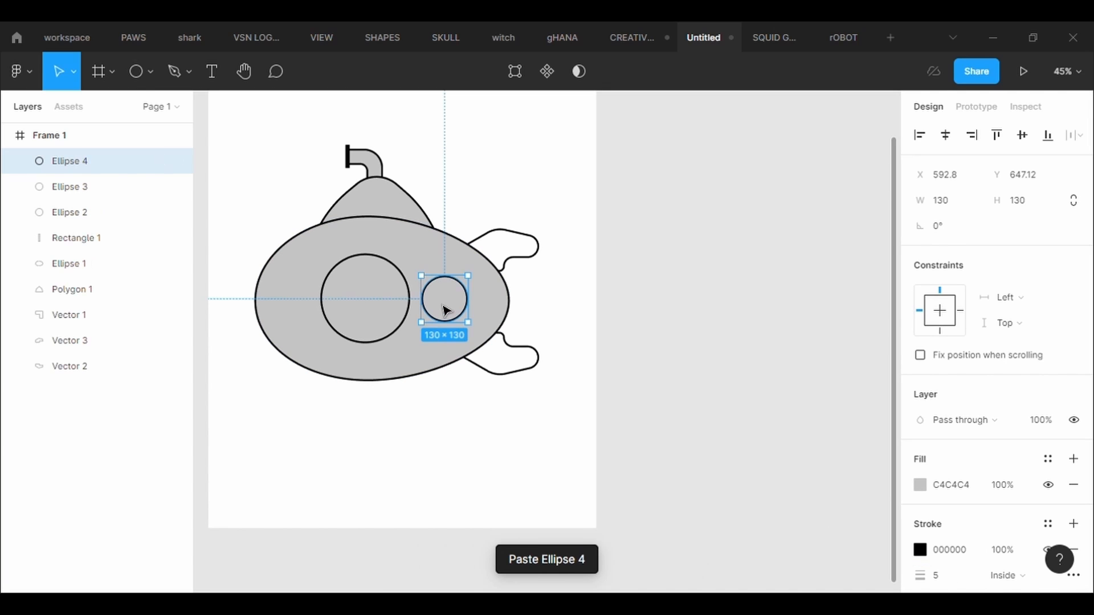
drag(446, 310, 487, 311)
click(966, 212)
text(50)
key(Return)
click(1055, 204)
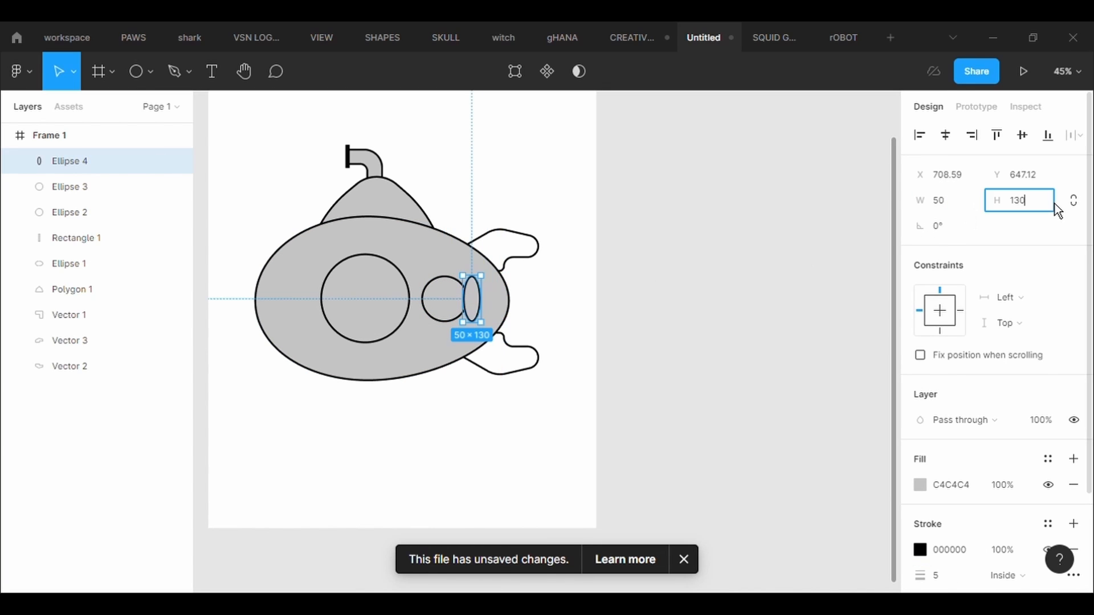
text(50)
key(Return)
- Set the copied circle's width and height to 80 and place it just right of the 130 × 130 circle
click(970, 212)
key(BackSpace)
key(BackSpace)
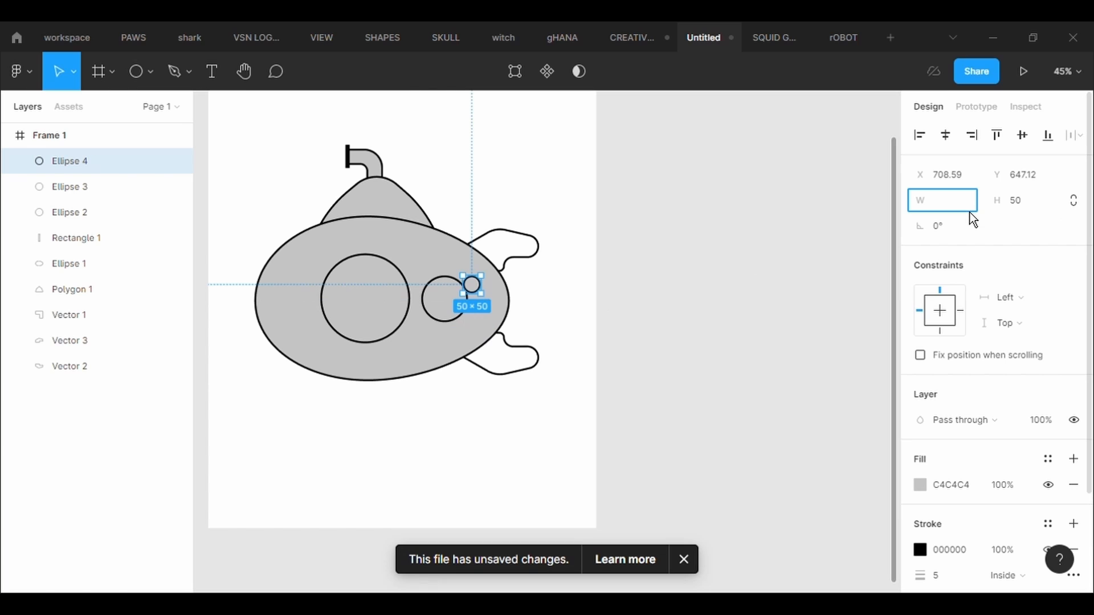
text(80)
key(Return)
click(1028, 212)
text(80)
key(Return)
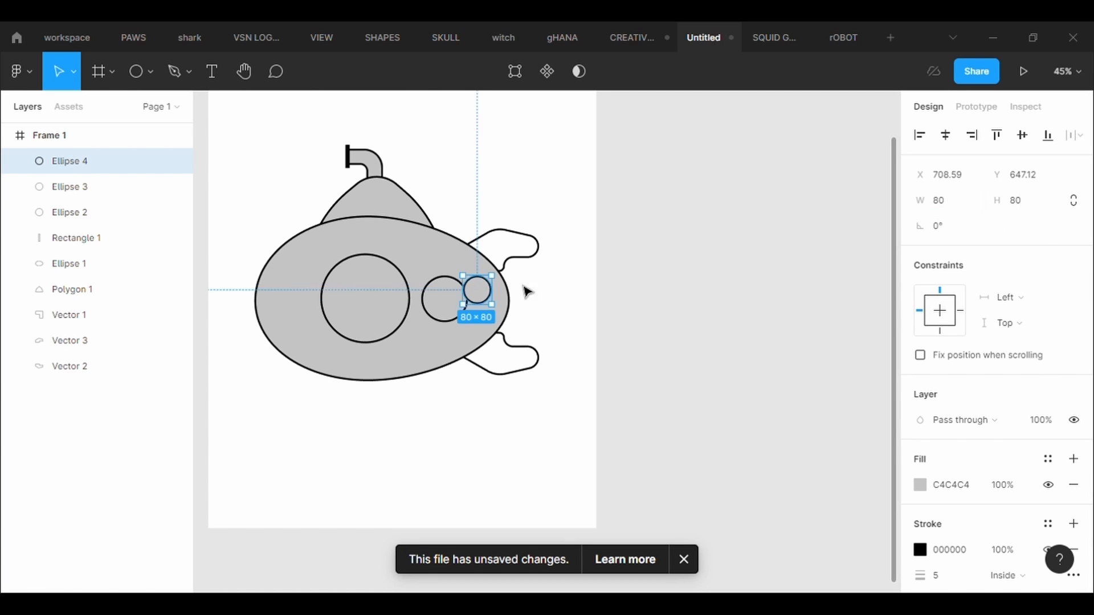
drag(492, 302, 499, 311)
click(266, 246)
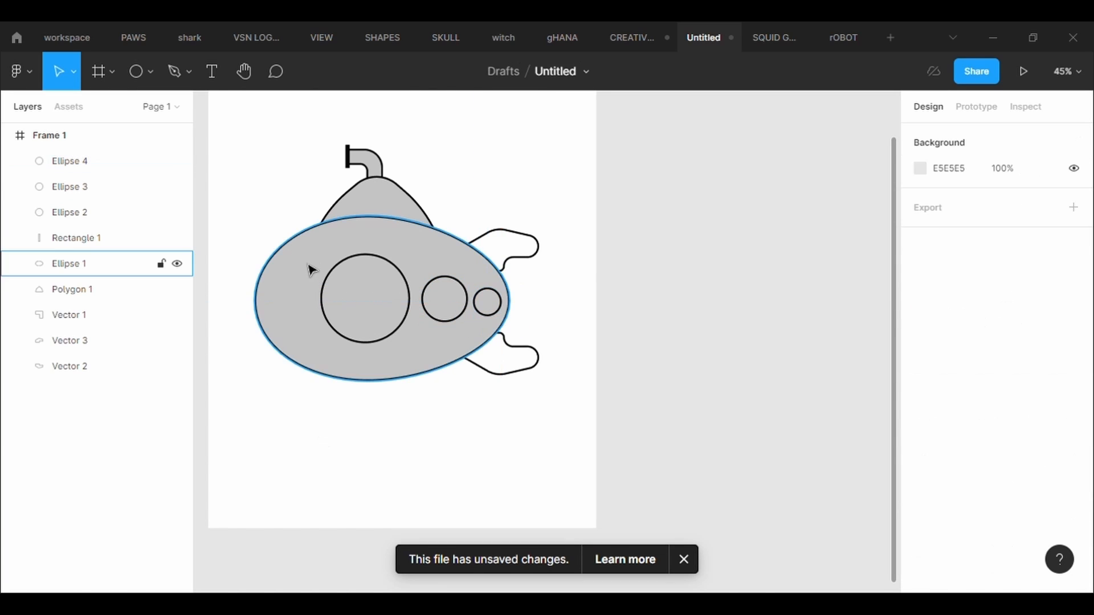
- Shift the three porthole circles toward the nose of the hull, keeping them in an evenly spaced, aligned row
drag(310, 265, 313, 281)
key(ctrl+z)
drag(361, 313, 354, 312)
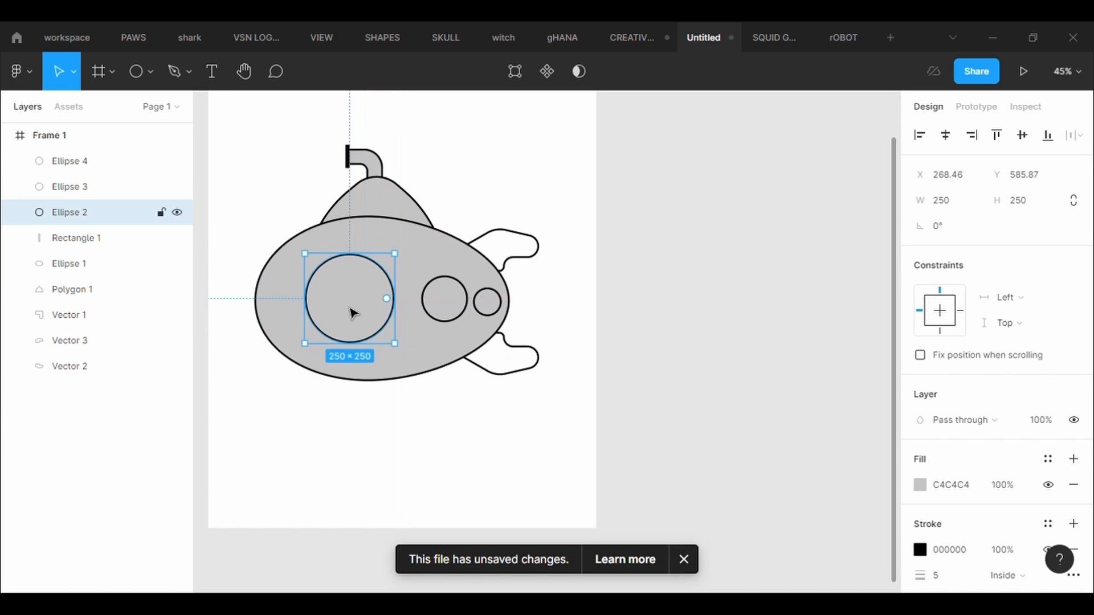
double_click(443, 297)
key(Escape)
drag(445, 308, 428, 308)
click(499, 310)
drag(499, 310, 488, 307)
click(584, 346)
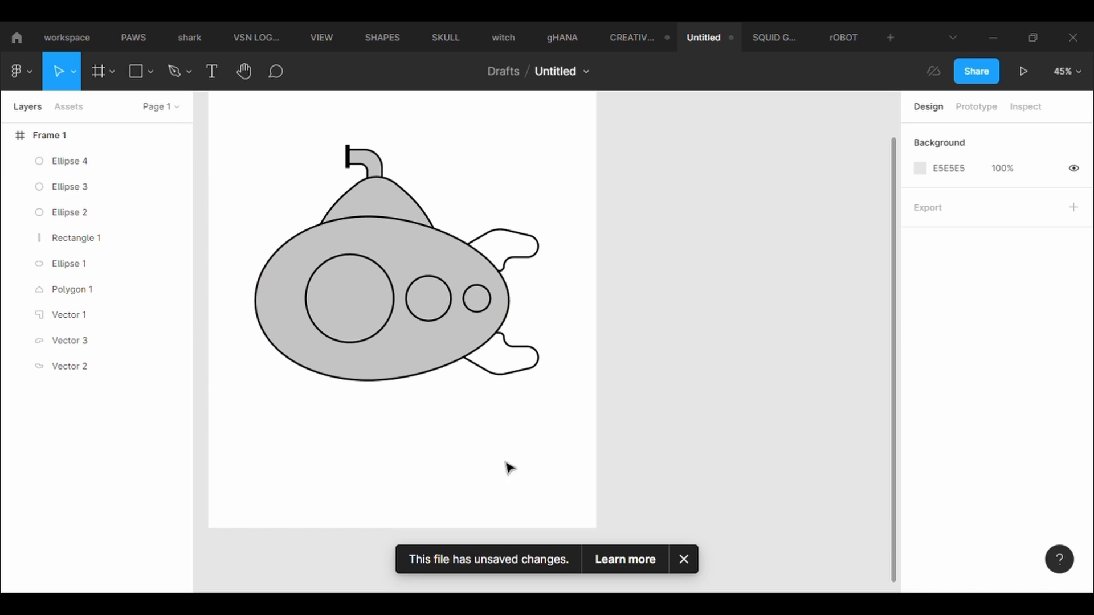
- Draw an ellipse about 68 × 82 over the hull's tail tip and give it a black stroke of thickness 5
scroll(575, 442, up, 3)
scroll(317, 215, up, 1)
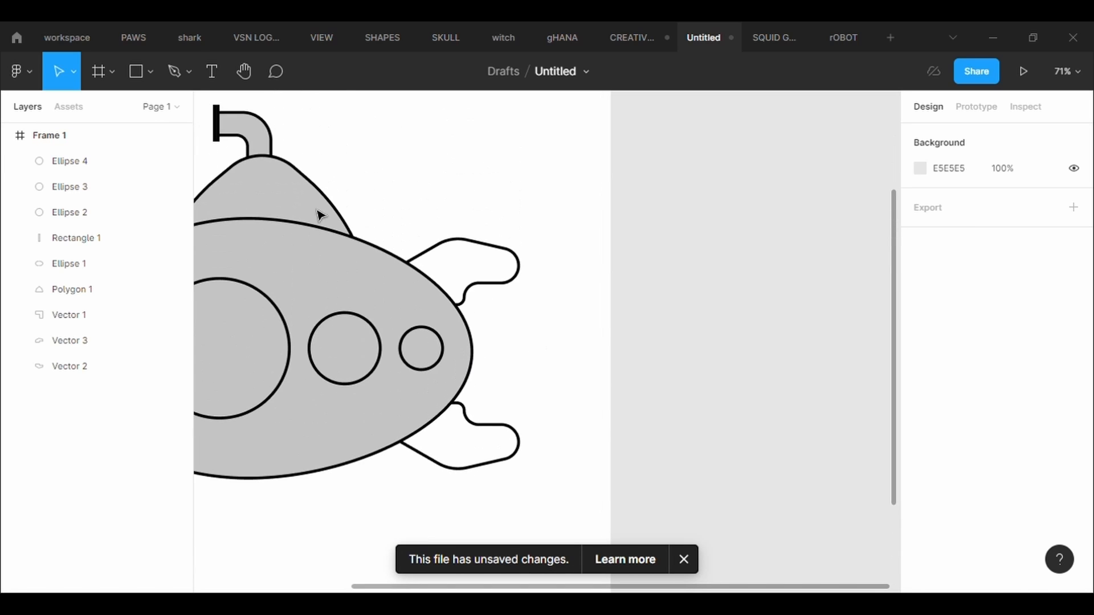
click(151, 73)
click(114, 169)
mouse_move(481, 338)
mouse_down()
mouse_move(522, 388)
mouse_move(532, 385)
mouse_move(487, 378)
mouse_up()
click(989, 527)
click(964, 578)
text(5)
key(Return)
- Send the tail ellipse to the back so that it sits behind the hull
right_click(461, 371)
click(501, 286)
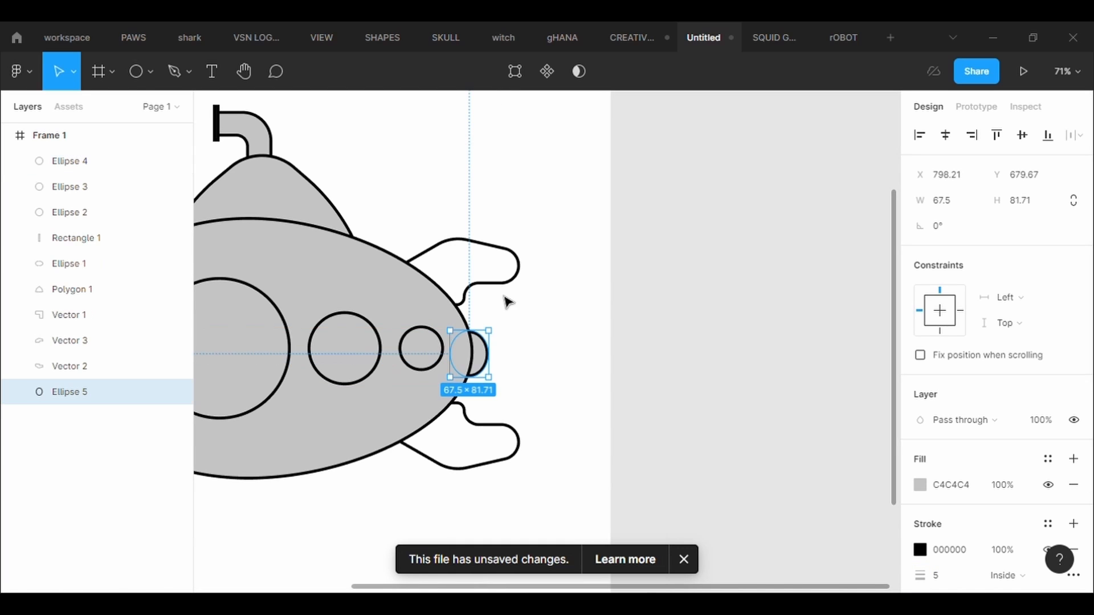
click(519, 324)
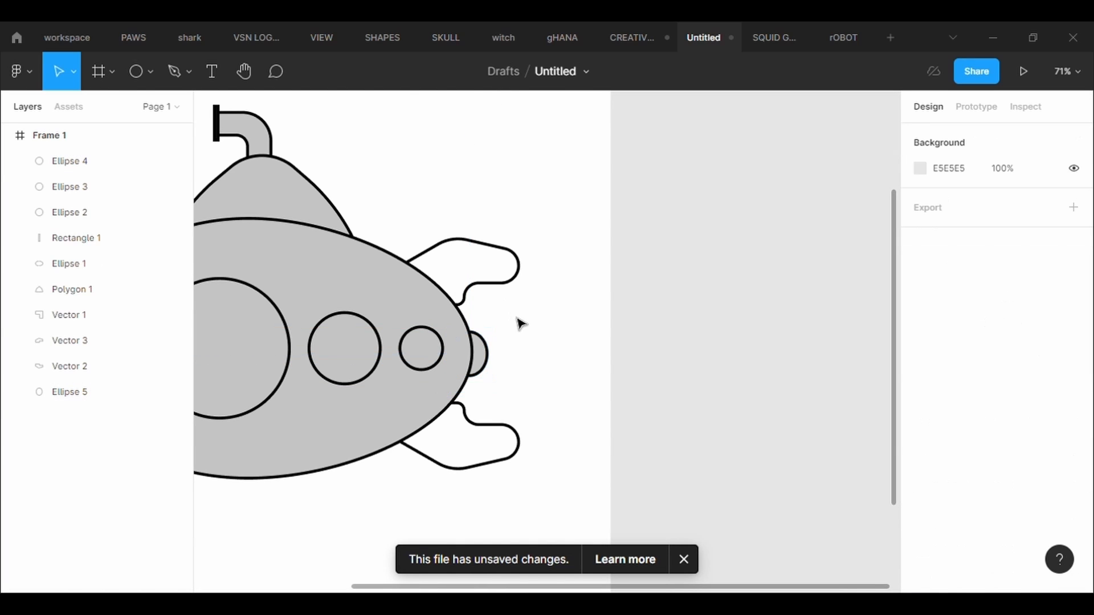
- Draw a thin rectangle about 58 × 20 just behind the tail ellipse and fill it with near-black 111010
click(139, 71)
click(152, 73)
click(110, 108)
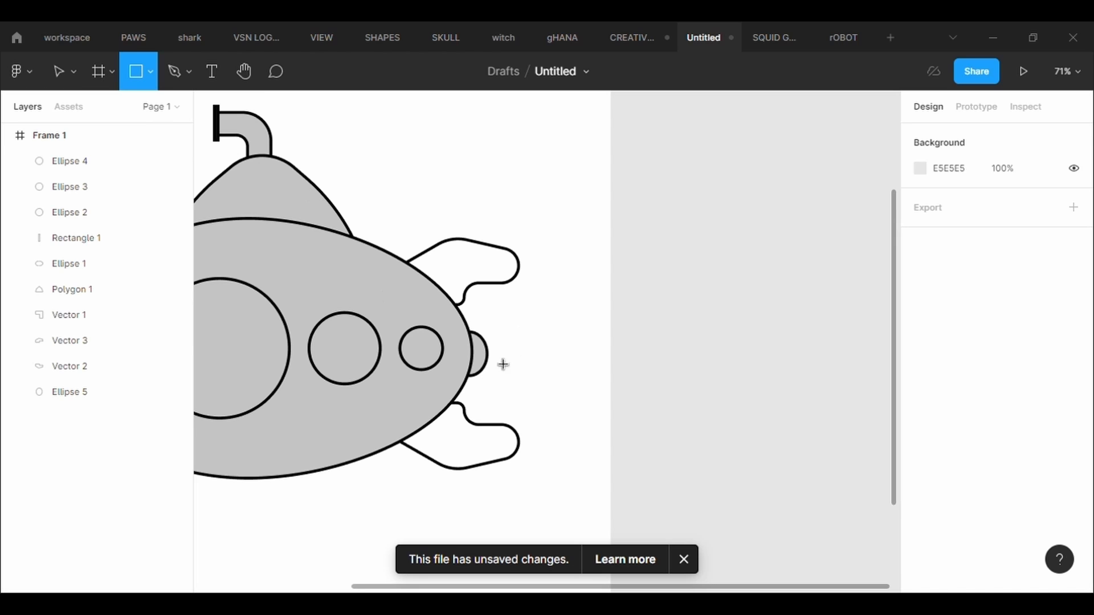
drag(496, 359, 520, 367)
scroll(529, 378, up, 5)
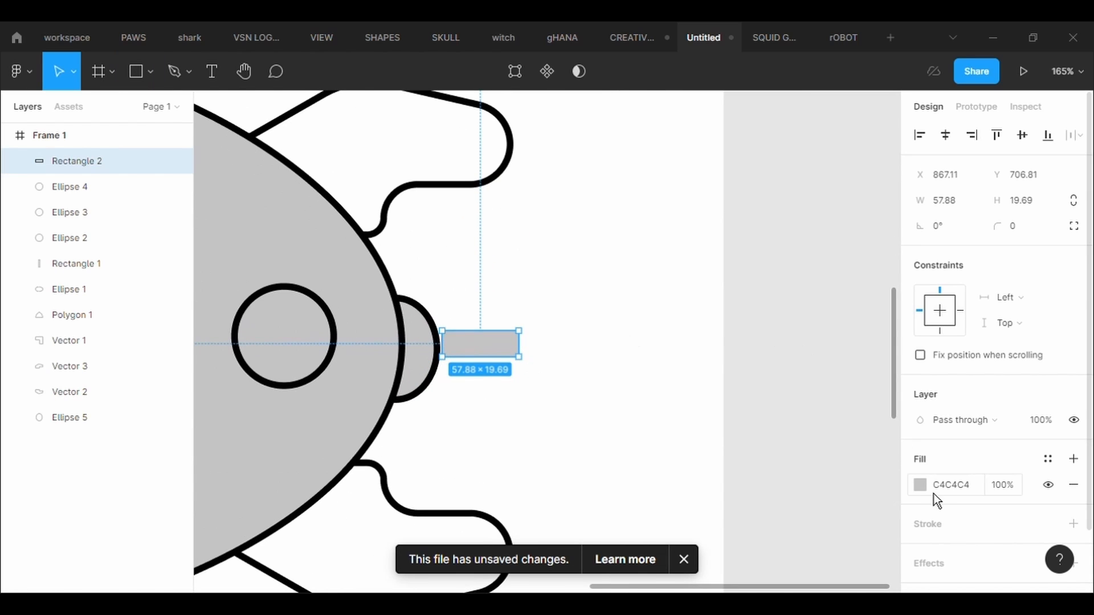
click(921, 485)
click(720, 371)
- Move the dark rectangle against the tail ellipse as a propeller shaft and send it to the back
drag(491, 354, 467, 363)
right_click(471, 364)
click(490, 284)
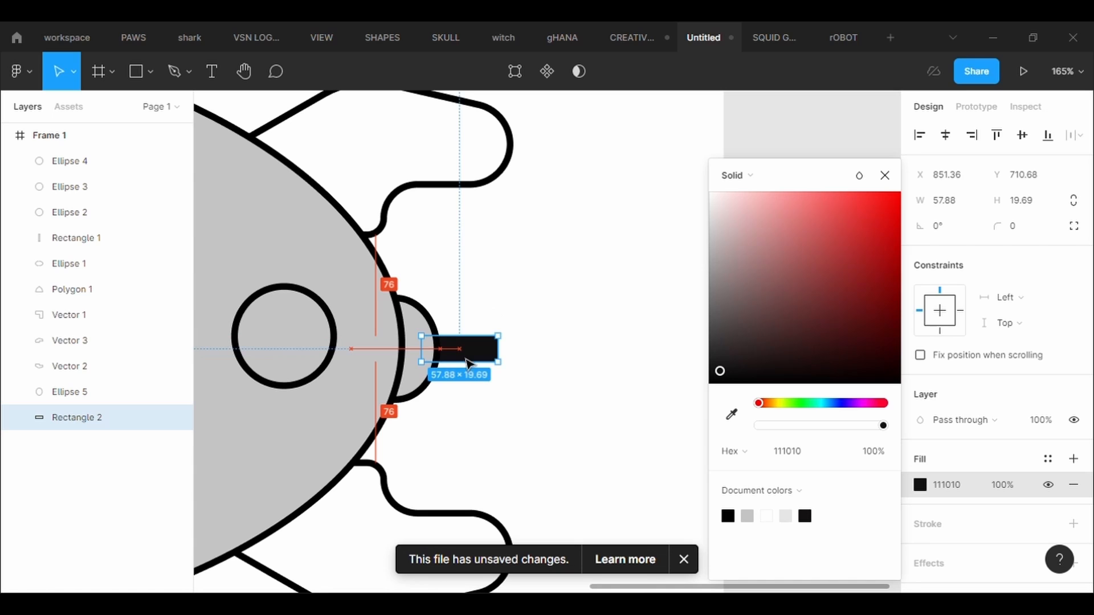
click(639, 464)
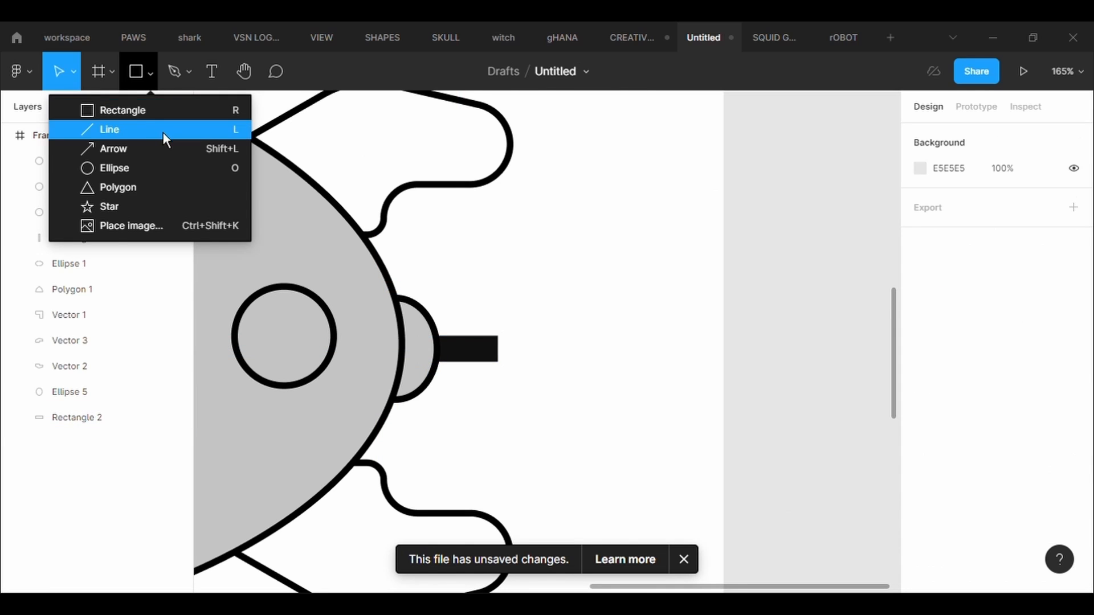
- Draw a narrow ellipse about 30 × 61 above the shaft's end and give it a black stroke of thickness 5
click(162, 168)
mouse_move(487, 248)
mouse_down()
mouse_move(518, 330)
mouse_move(529, 328)
mouse_move(497, 312)
mouse_up()
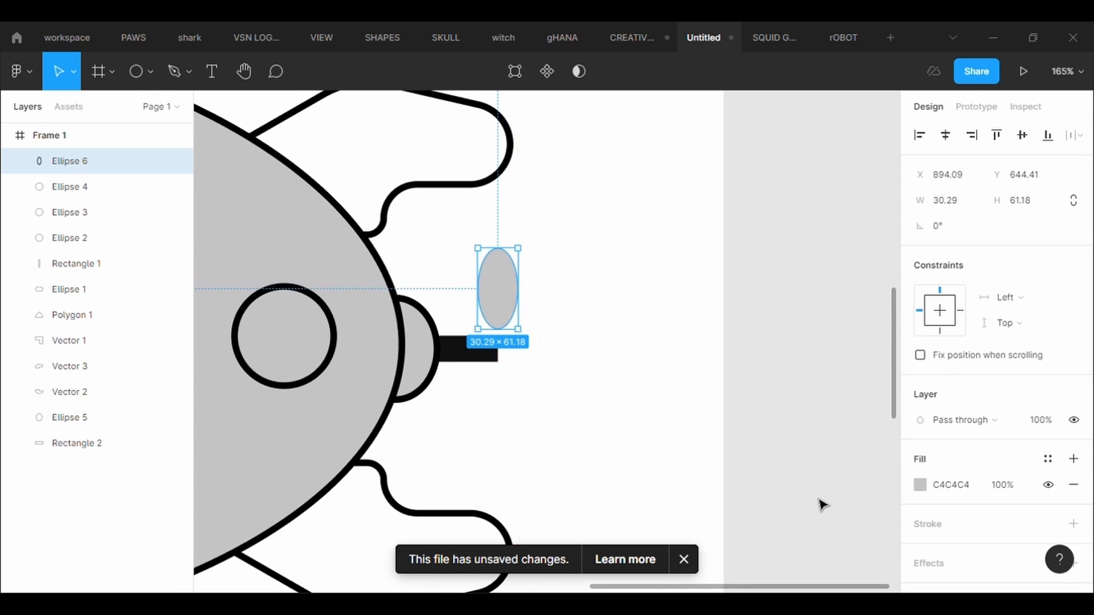
click(1073, 524)
click(956, 577)
text(5)
key(Return)
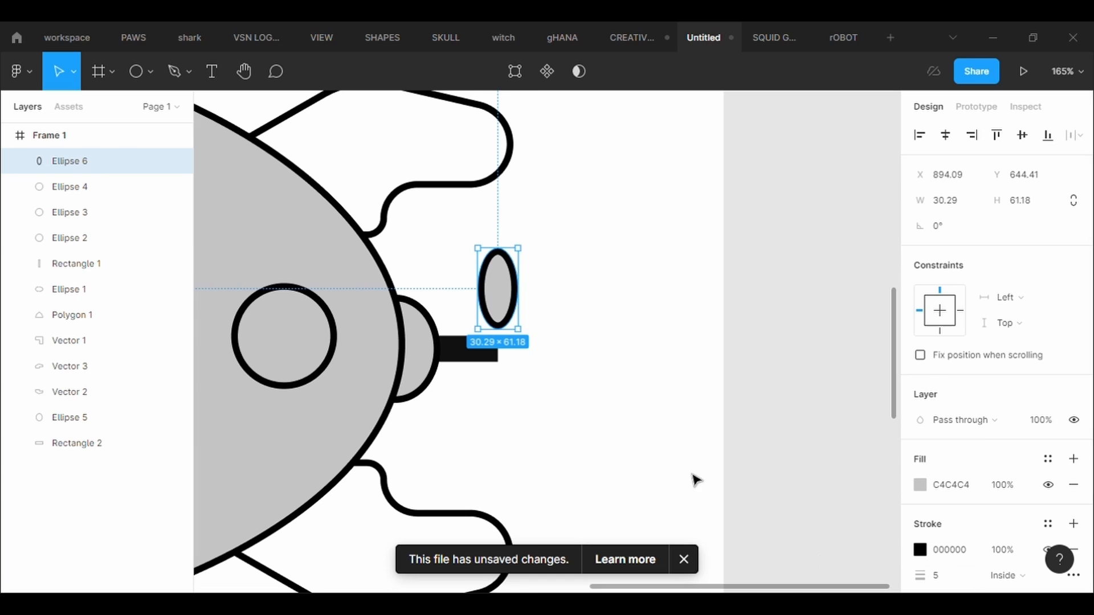
- Pull the narrow ellipse's top point upward to form a pointed propeller blade about 72 high
click(529, 78)
drag(498, 248, 497, 234)
click(577, 329)
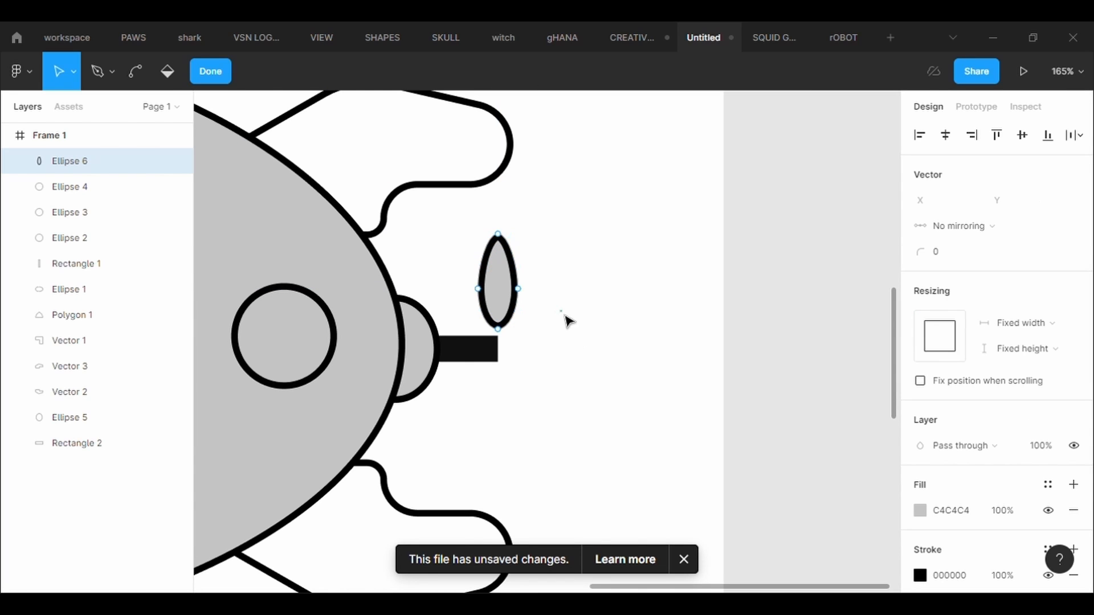
key(Escape)
- Duplicate the propeller blade and arrange the pair as vertical mirror images meeting at the shaft's end
drag(494, 298, 504, 418)
key(ctrl+c)
key(ctrl+v)
click(548, 432)
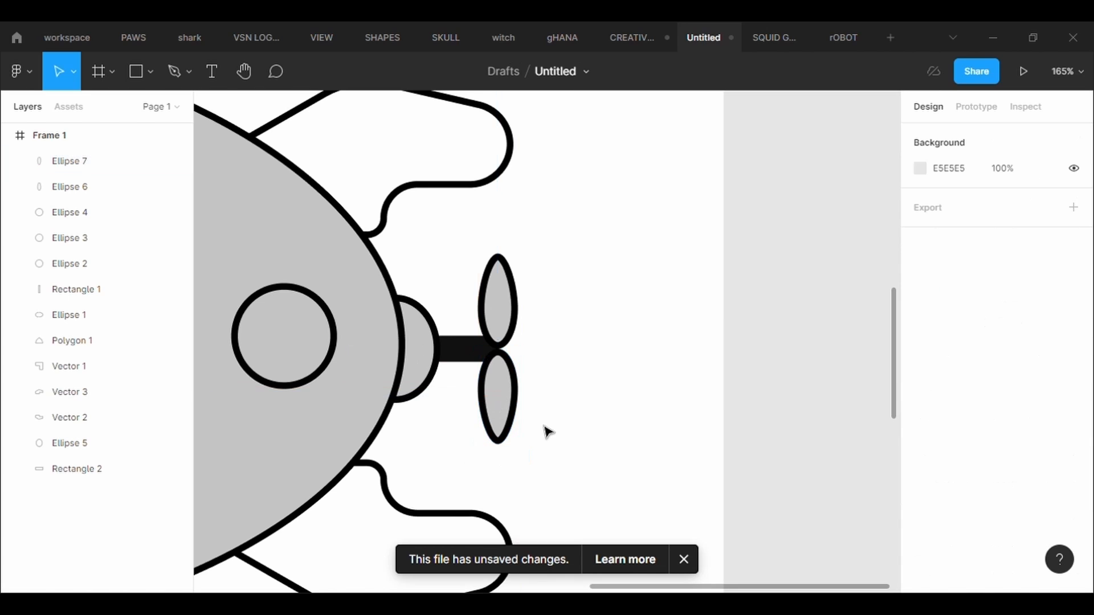
- Send both propeller blades to the back, behind the shaft
click(473, 349)
click(492, 319)
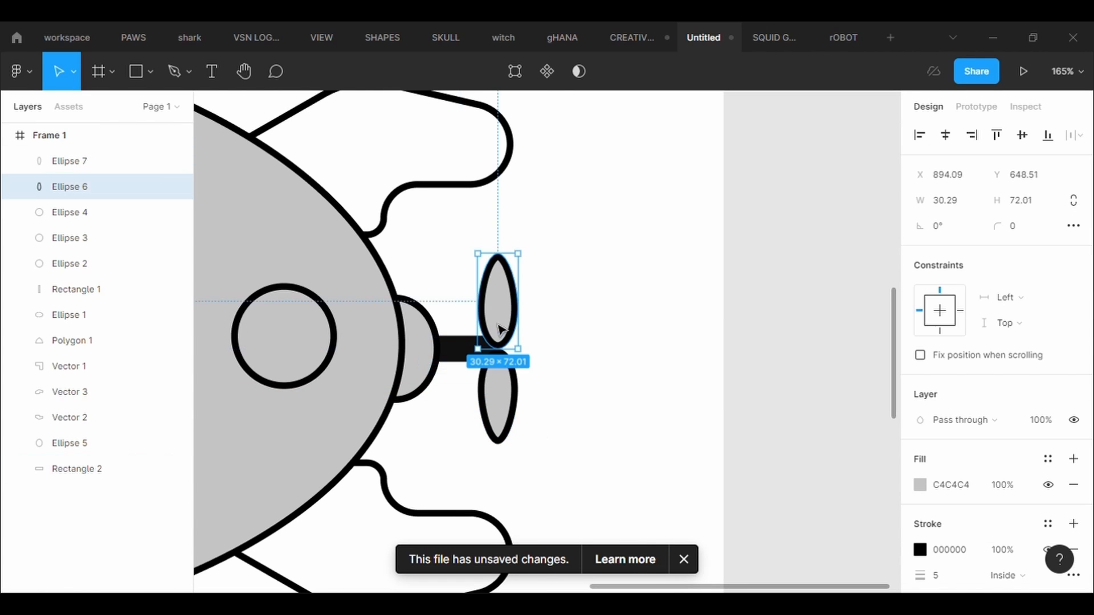
right_click(482, 317)
click(523, 285)
right_click(489, 393)
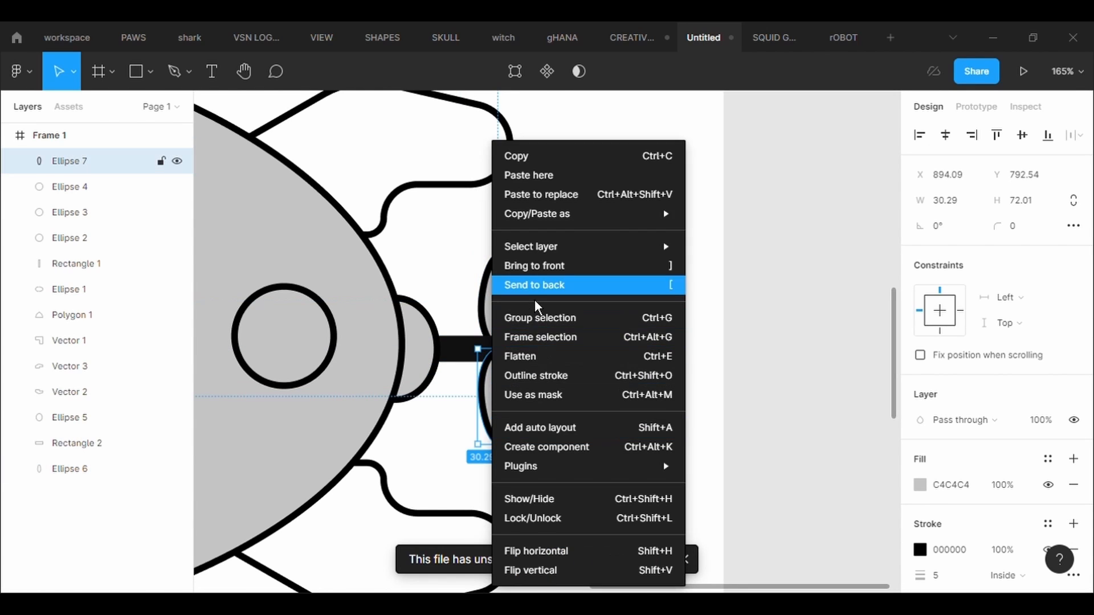
click(523, 285)
click(551, 370)
- Lengthen the shaft slightly across the blades and round its two outer corners with a radius of 10
click(490, 356)
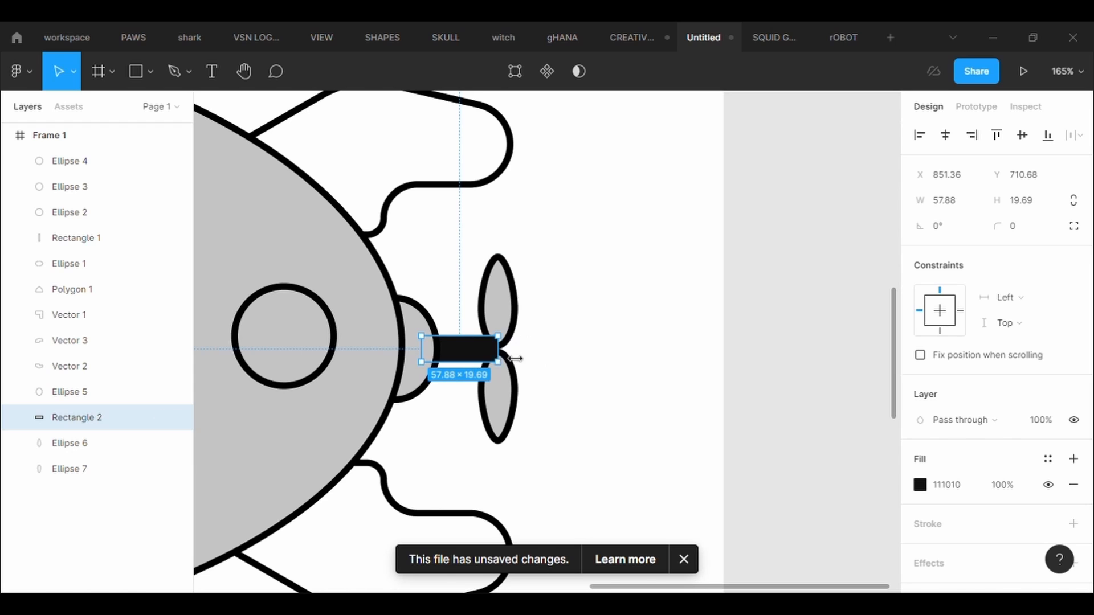
drag(515, 359, 519, 359)
click(515, 71)
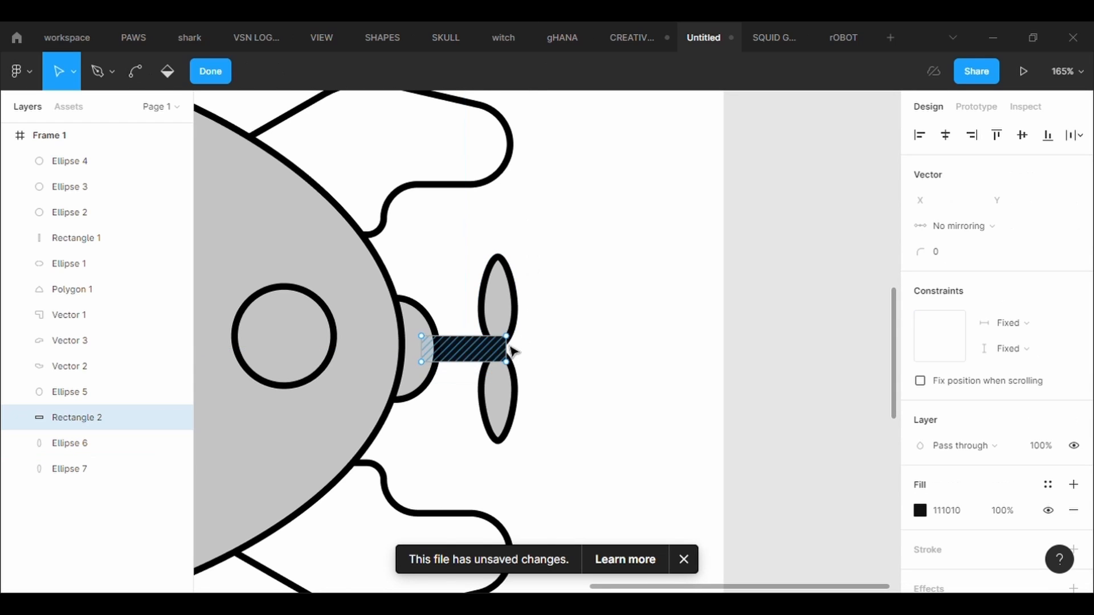
click(506, 336)
click(945, 261)
text(10)
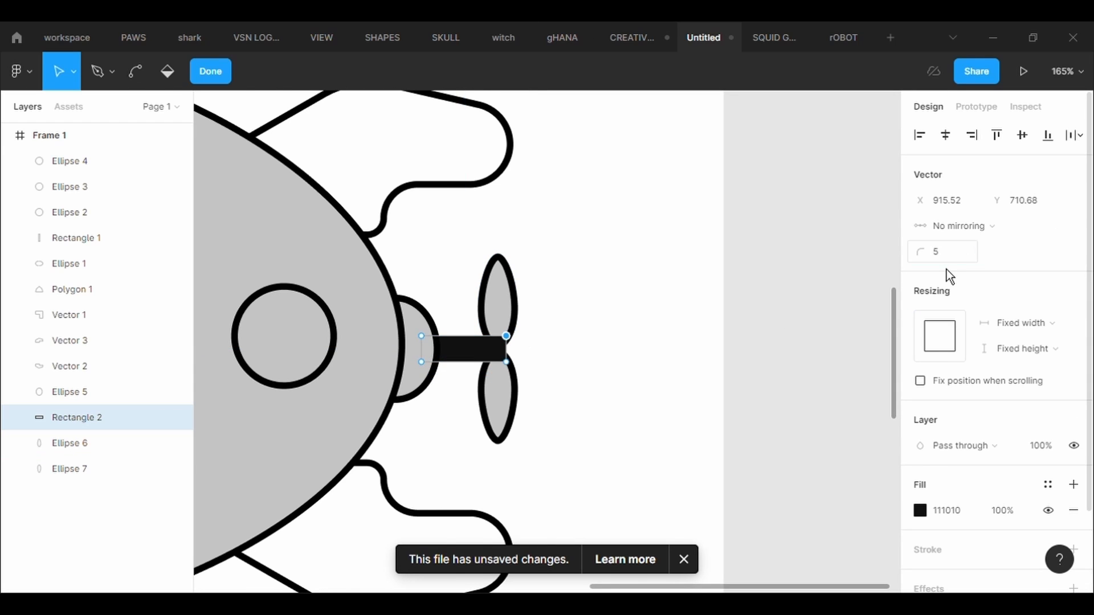
key(Return)
click(506, 362)
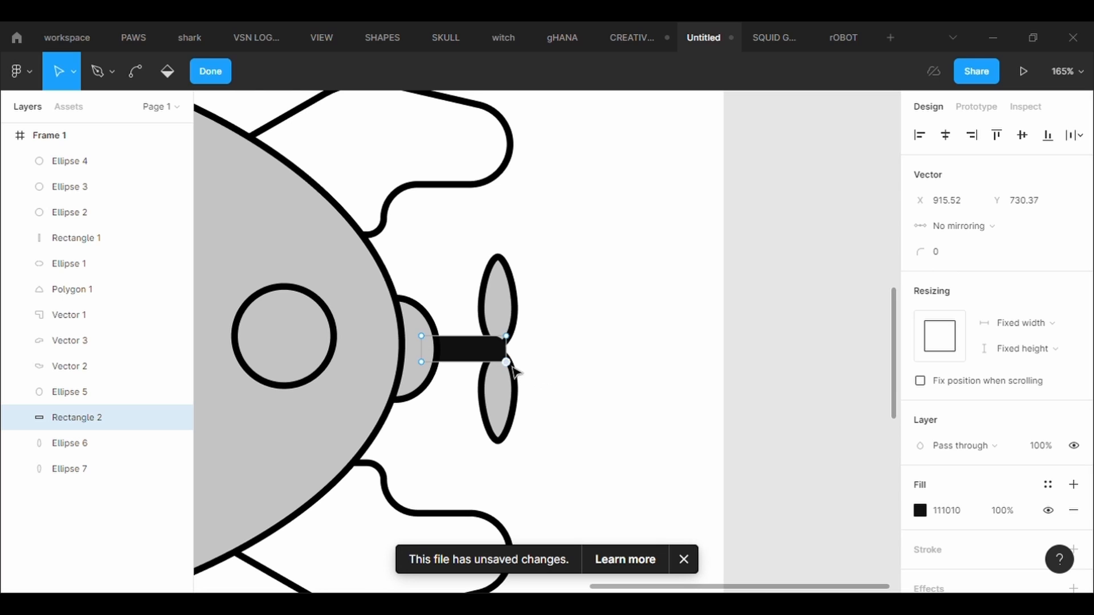
text(10)
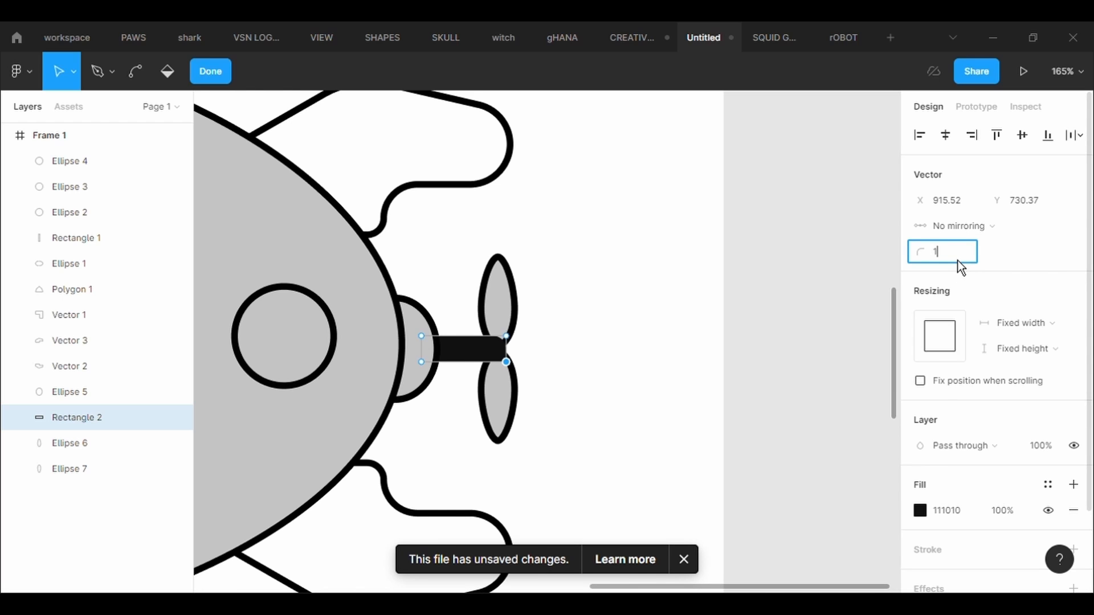
key(Return)
click(666, 371)
scroll(651, 372, down, 10)
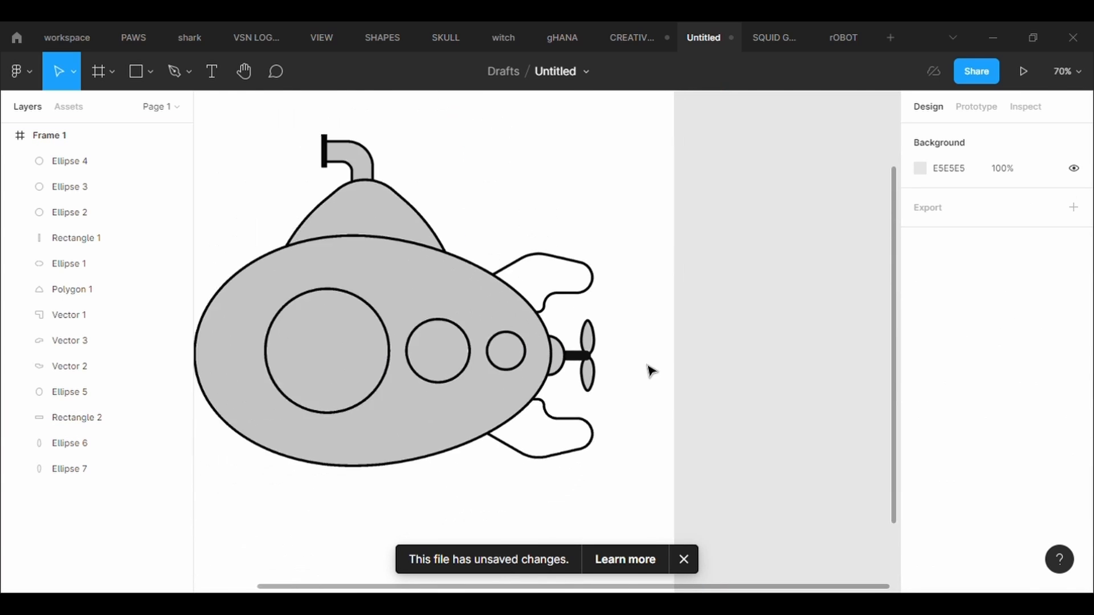
- Draw a vertical Pen line across the hull's nose, from its upper outline to its lower outline
click(176, 72)
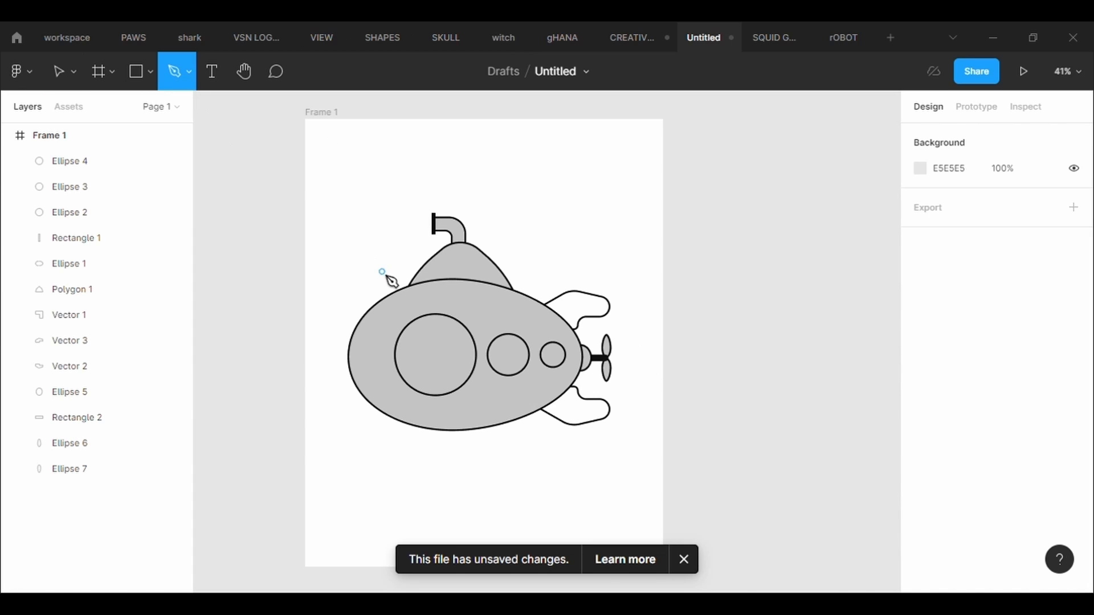
scroll(386, 277, up, 5)
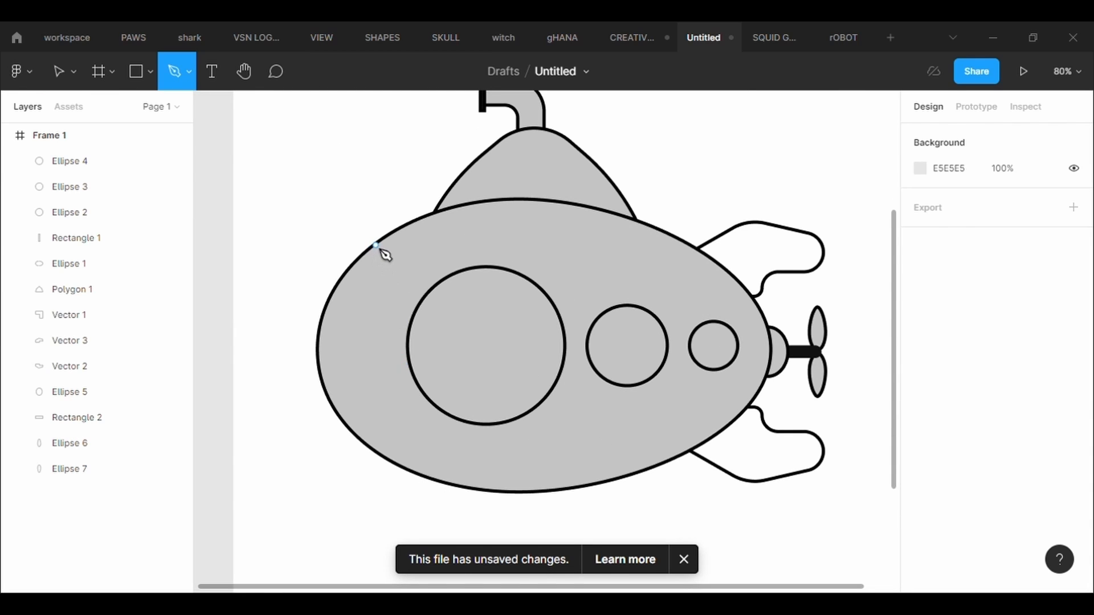
click(376, 246)
click(377, 453)
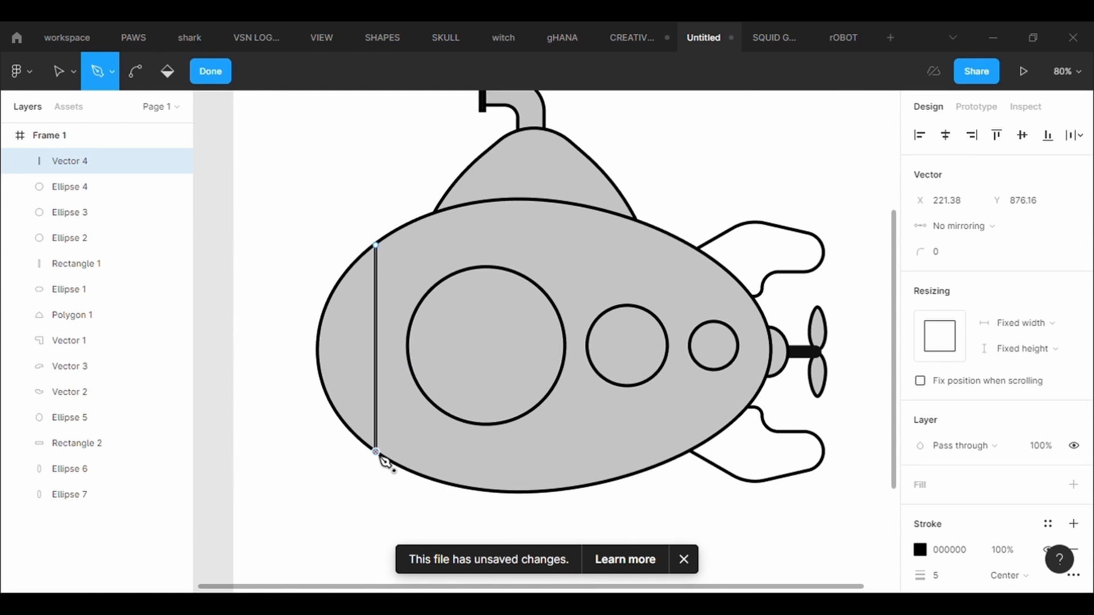
- Bend the vertical nose line outward into a curve that follows the front of the hull
scroll(377, 453, up, 5)
scroll(377, 453, down, 3)
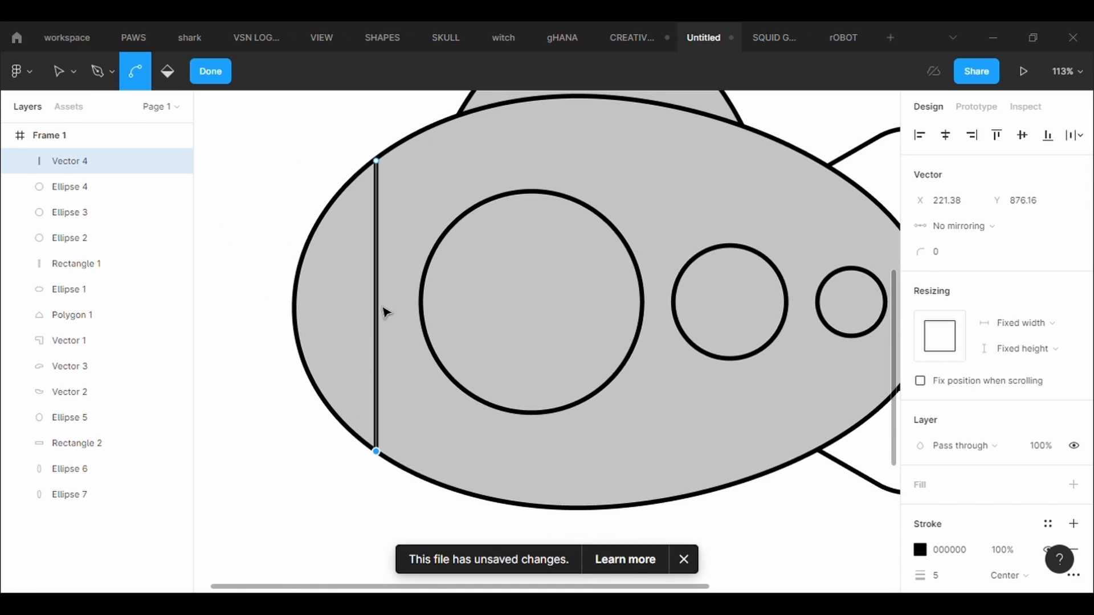
drag(378, 311, 357, 311)
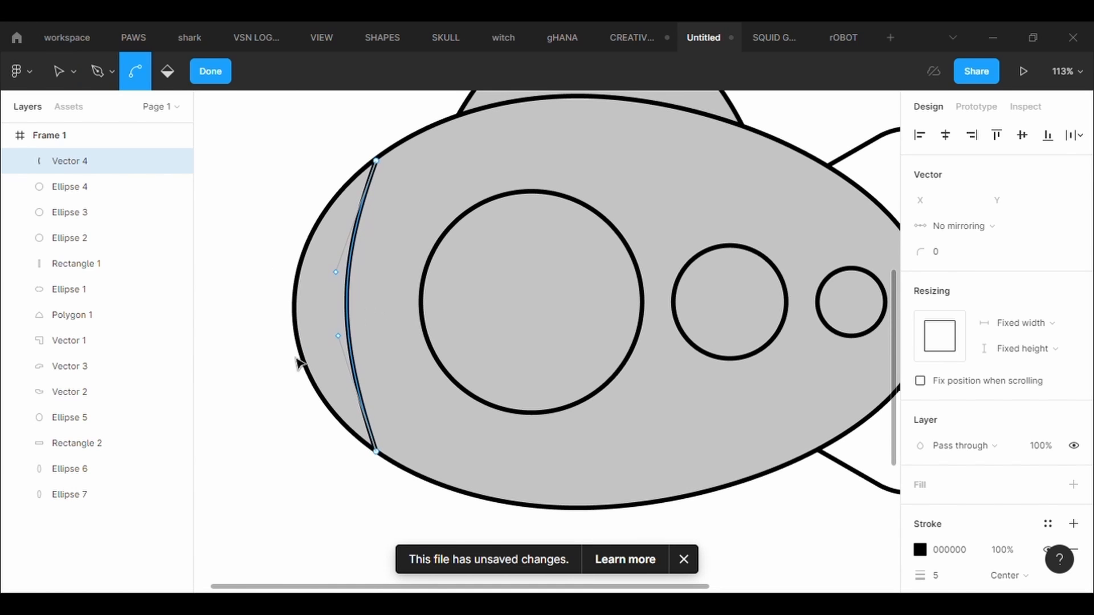
key(Escape)
key(Escape)
- Adjust the curved nose line's upper endpoint so that it meets the hull outline
click(358, 242)
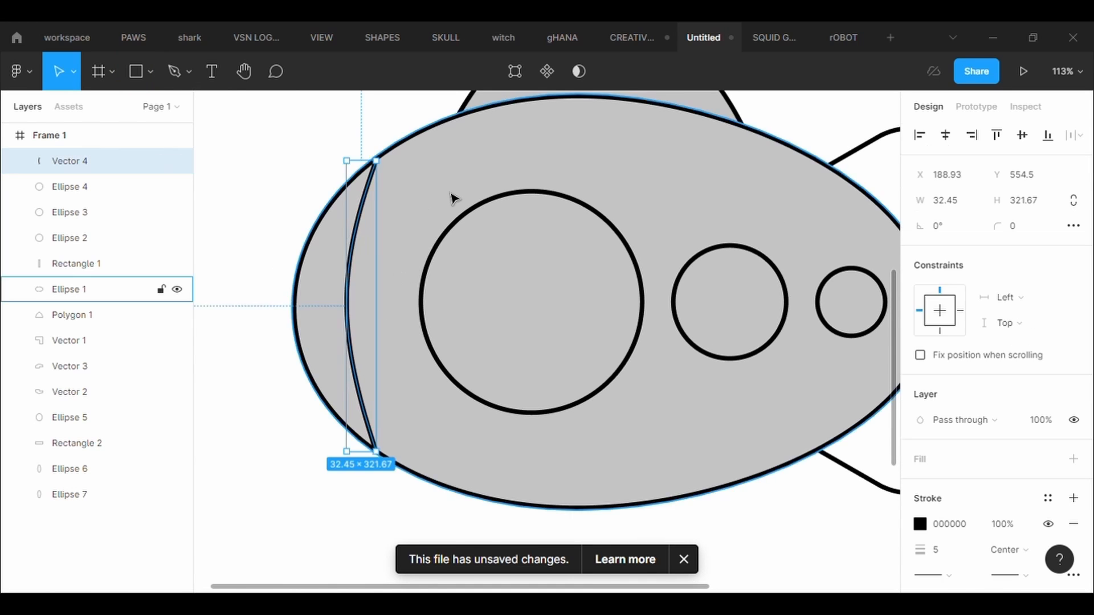
scroll(454, 195, up, 5)
key(h)
drag(370, 209, 518, 353)
click(519, 70)
drag(403, 261, 407, 252)
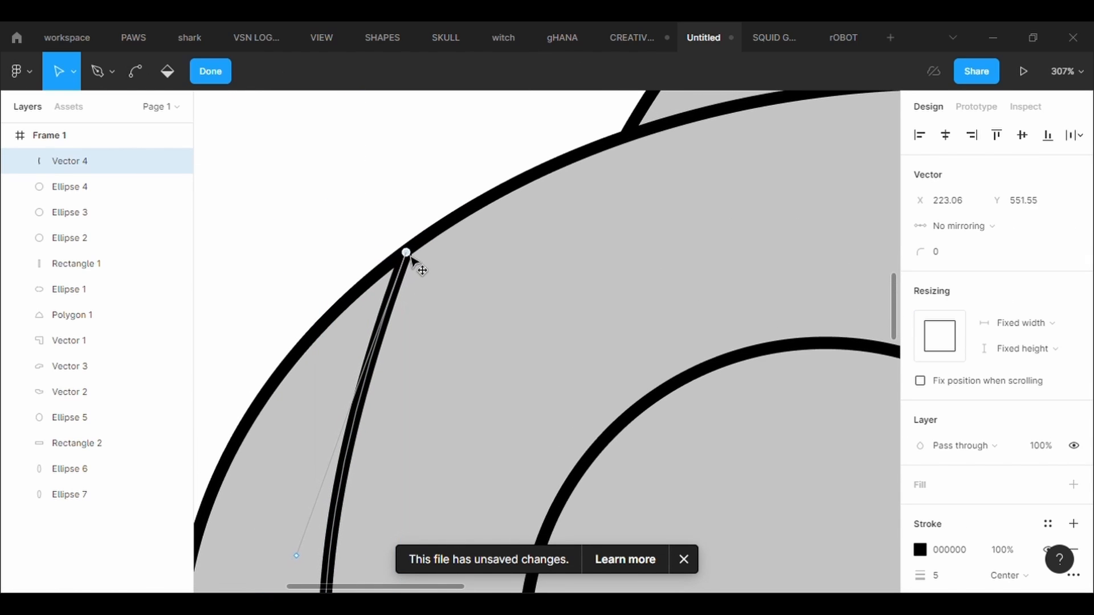
key(Escape)
scroll(470, 369, up, 5)
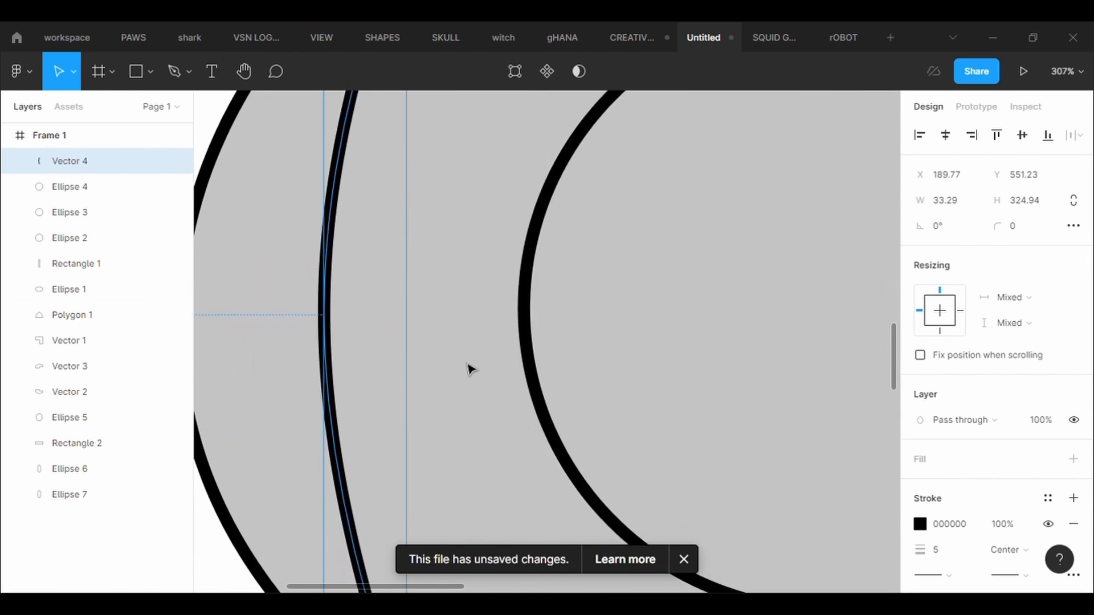
double_click(470, 369)
key(Escape)
scroll(470, 369, down, 10)
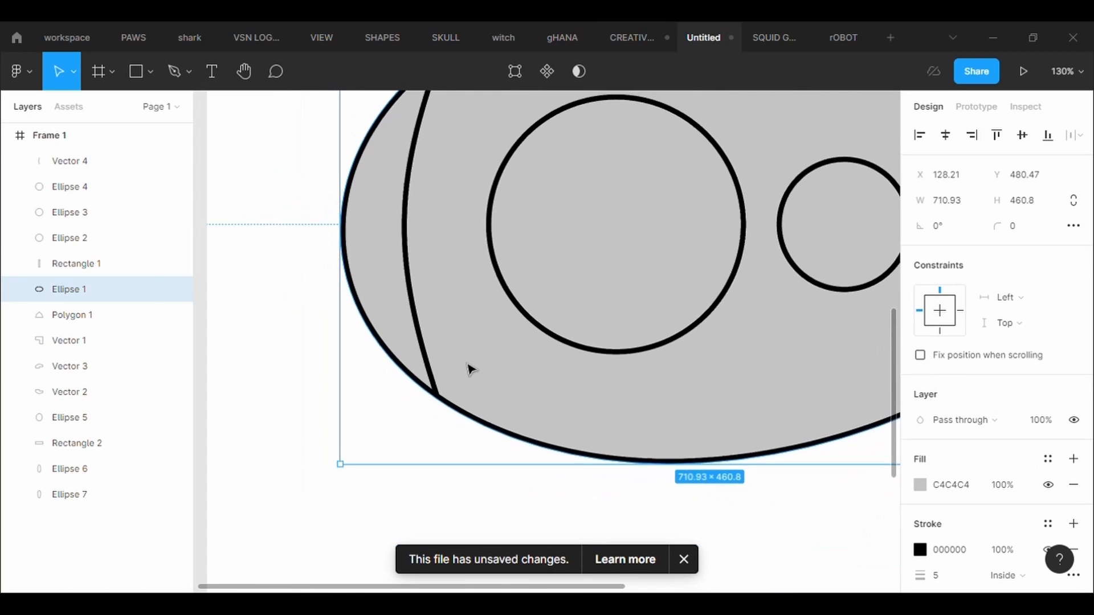
click(633, 512)
- Draw a rectangle about 115 × 86 in the middle of the rounded top, beneath the periscope pipe
scroll(633, 317, up, 3)
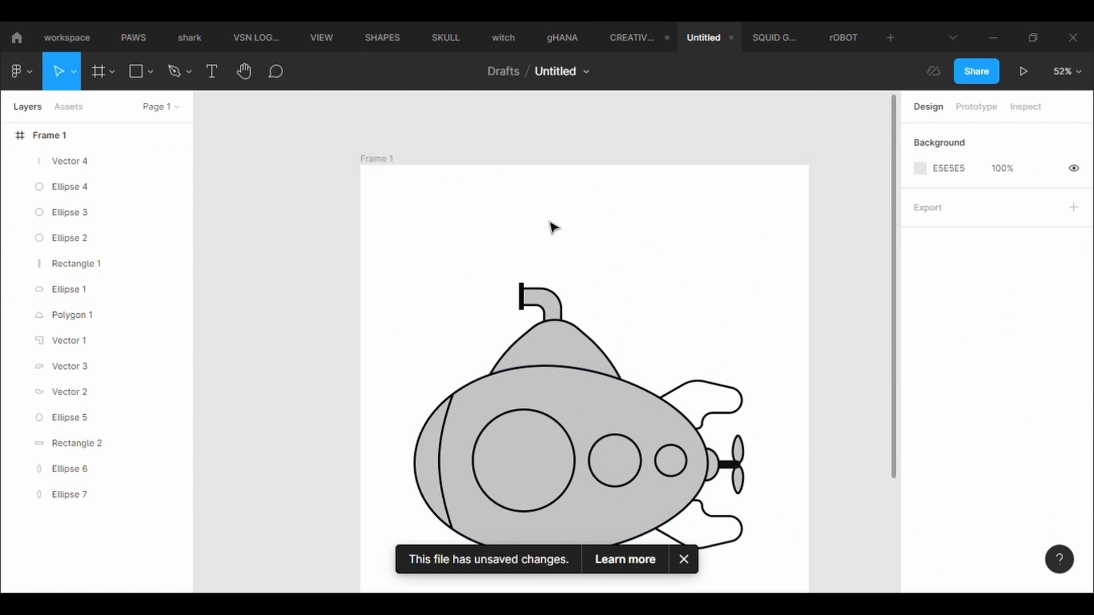
click(143, 78)
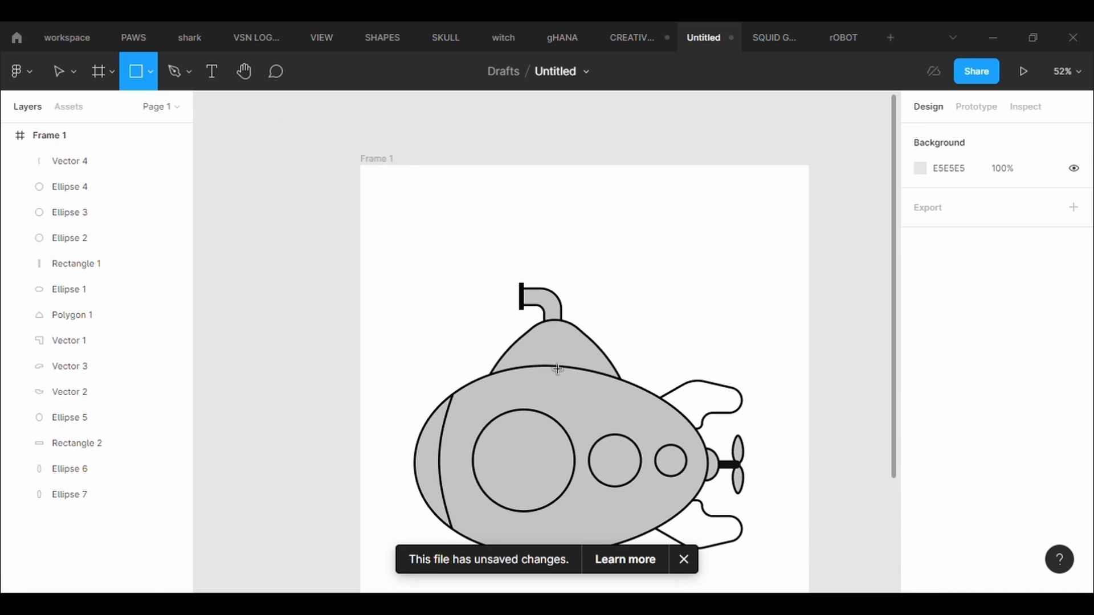
scroll(558, 369, up, 5)
drag(502, 280, 666, 405)
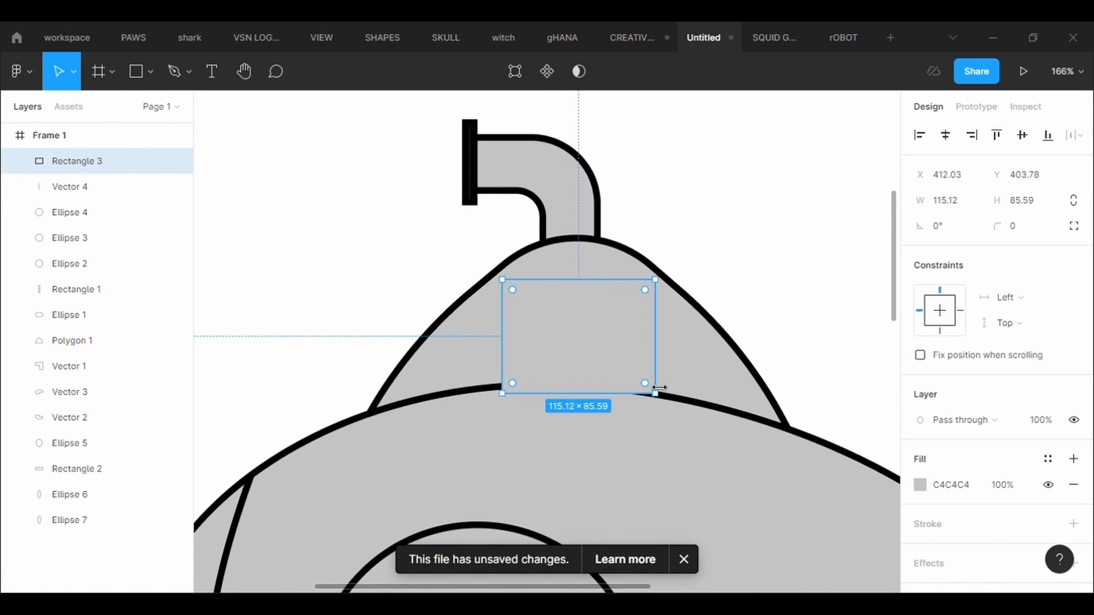
- Give the new rectangle a black stroke of thickness 5 and move it down over the hull's upper edge
click(1073, 523)
click(970, 587)
text(5)
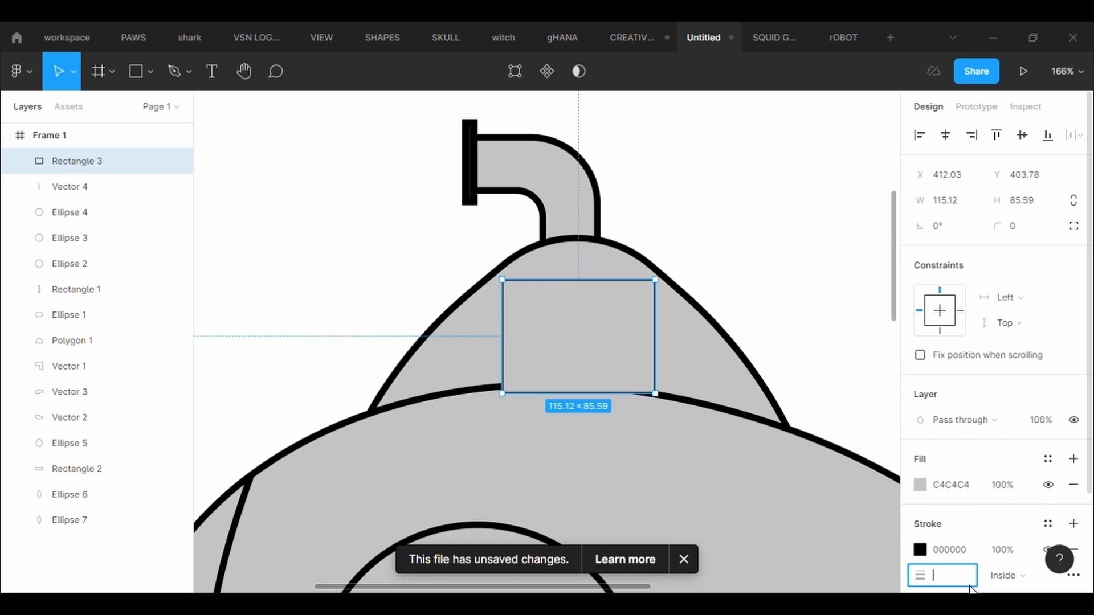
key(Return)
mouse_move(603, 359)
mouse_down()
mouse_move(591, 370)
mouse_move(600, 361)
mouse_up()
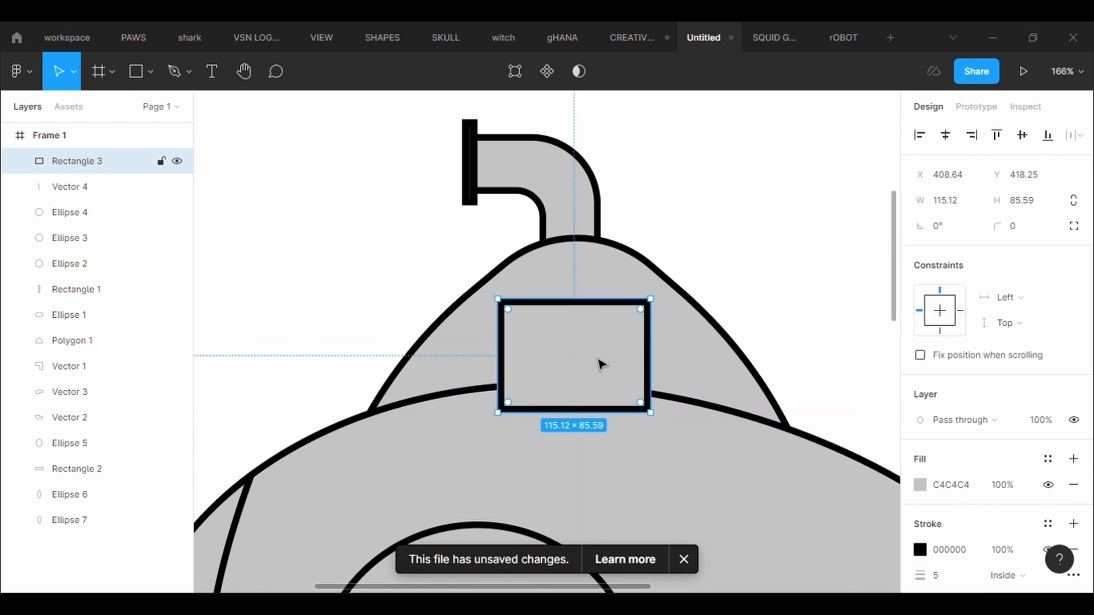
- Round the corners of the new rectangle on the submarine's top with a corner radius of 40
text(50)
key(Return)
click(1042, 234)
text(40)
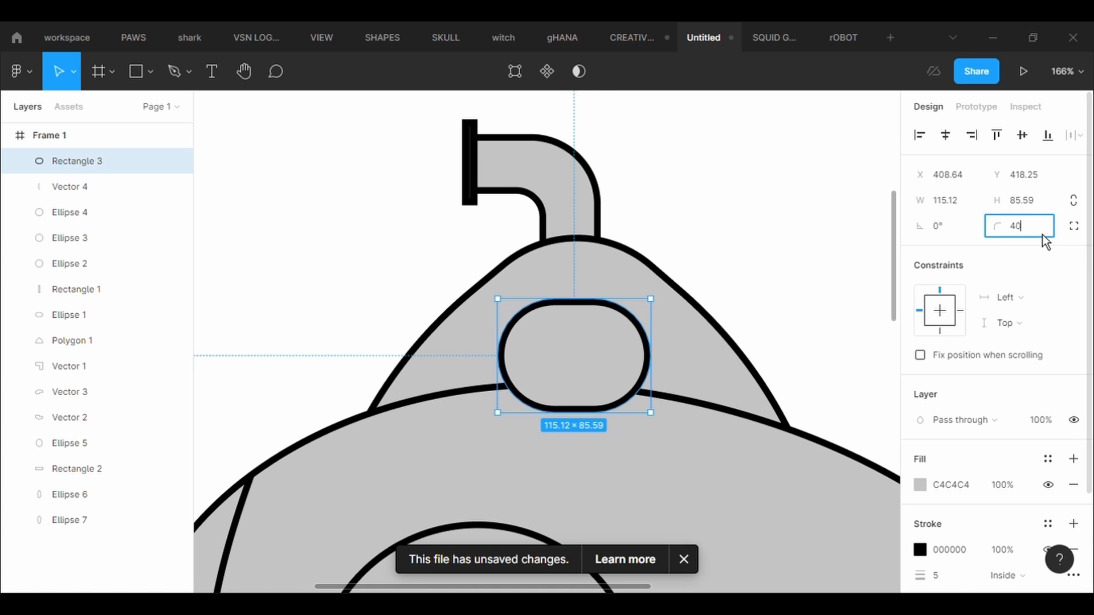
key(Return)
- Widen the rounded window on both sides to about 165 × 86
drag(499, 366, 471, 366)
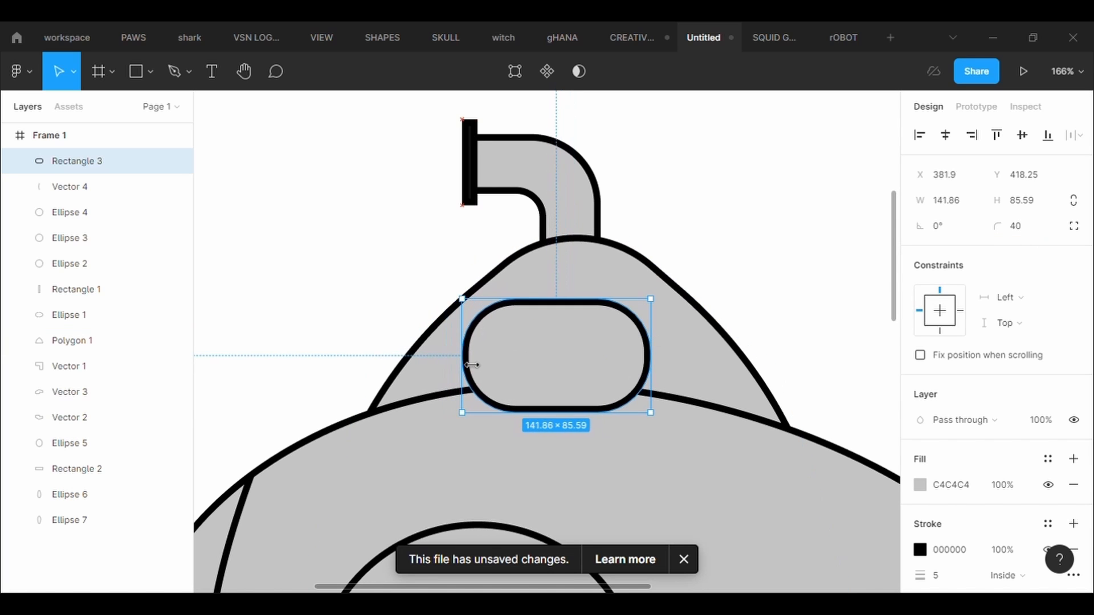
drag(662, 361, 693, 361)
scroll(706, 442, down, 5)
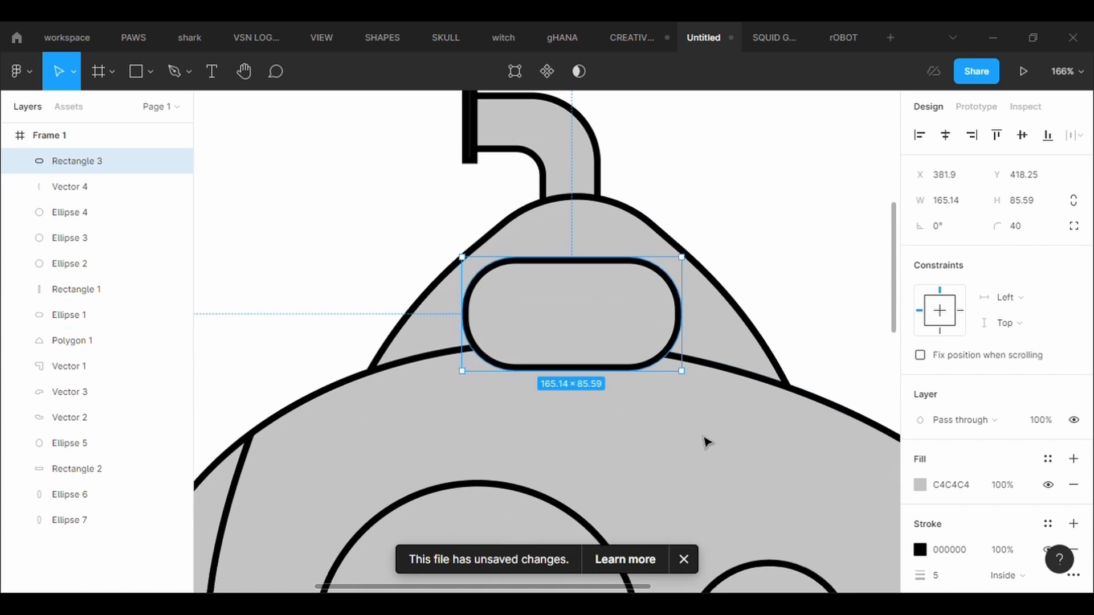
- Bring the hull, portholes, nose line, lower fin and propeller parts to the front, over the top window's lower edge
scroll(705, 442, down, 2)
drag(555, 469, 794, 387)
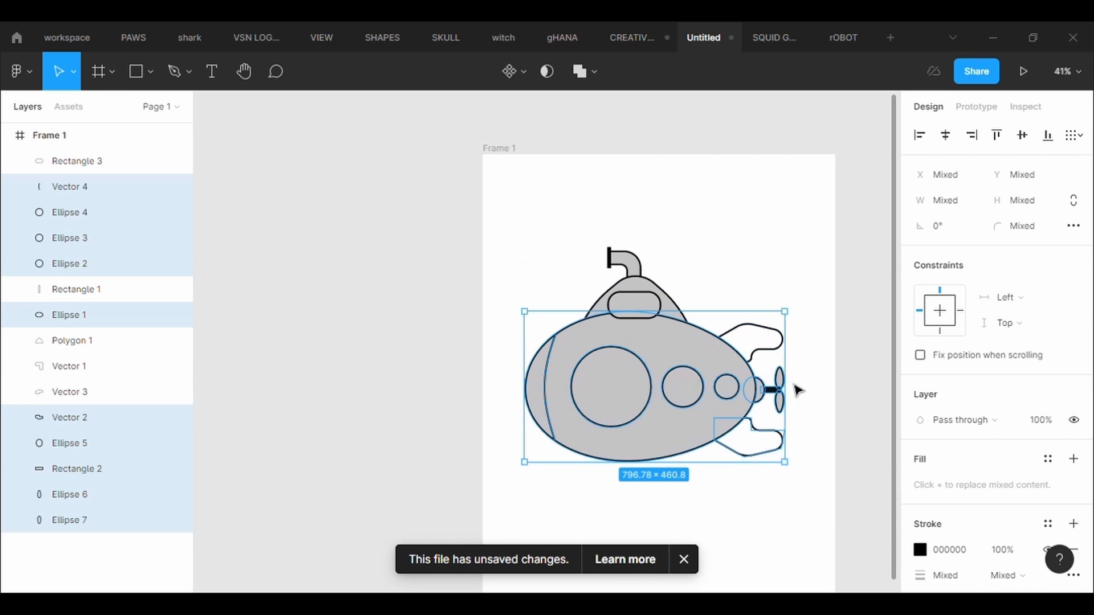
right_click(794, 387)
click(720, 268)
click(743, 288)
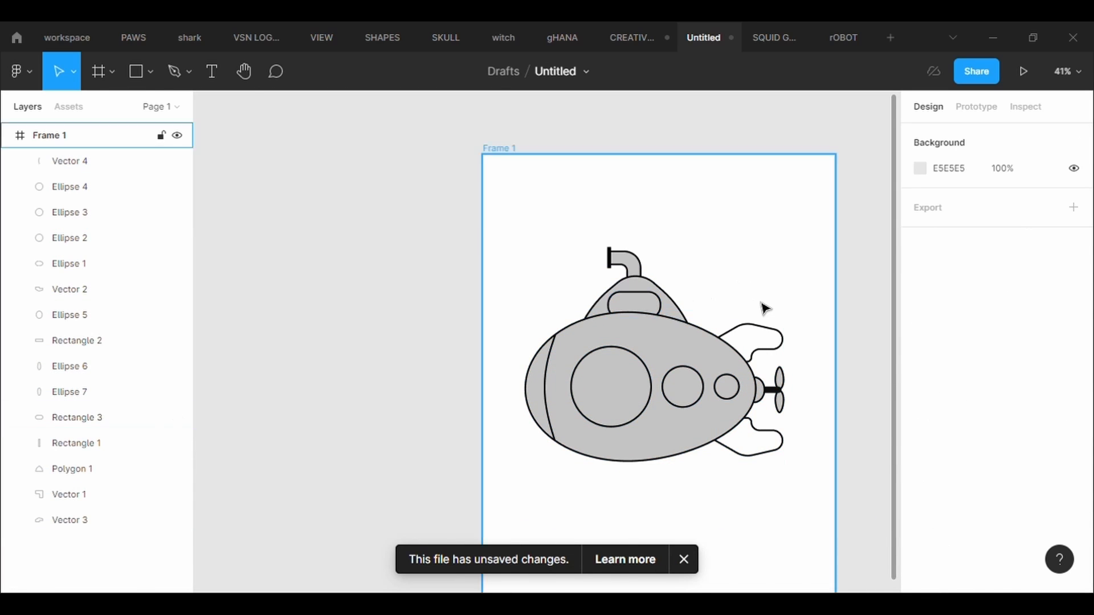
- Edit the top window's points, pulling its lower corners down behind the hull and slanting its left side inward
scroll(757, 299, up, 5)
click(550, 319)
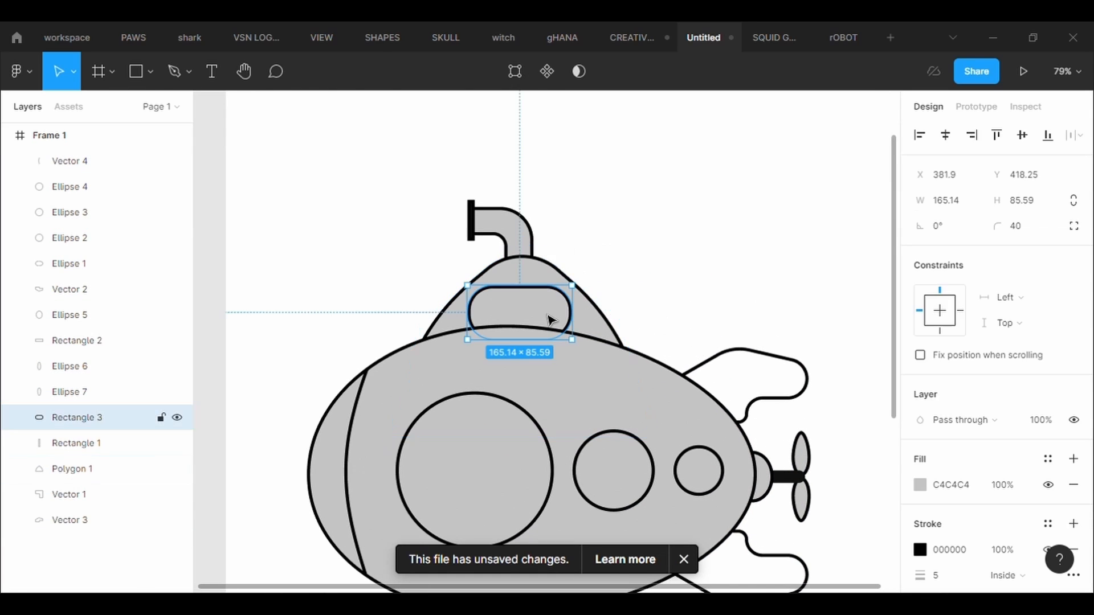
click(514, 71)
drag(572, 340, 584, 377)
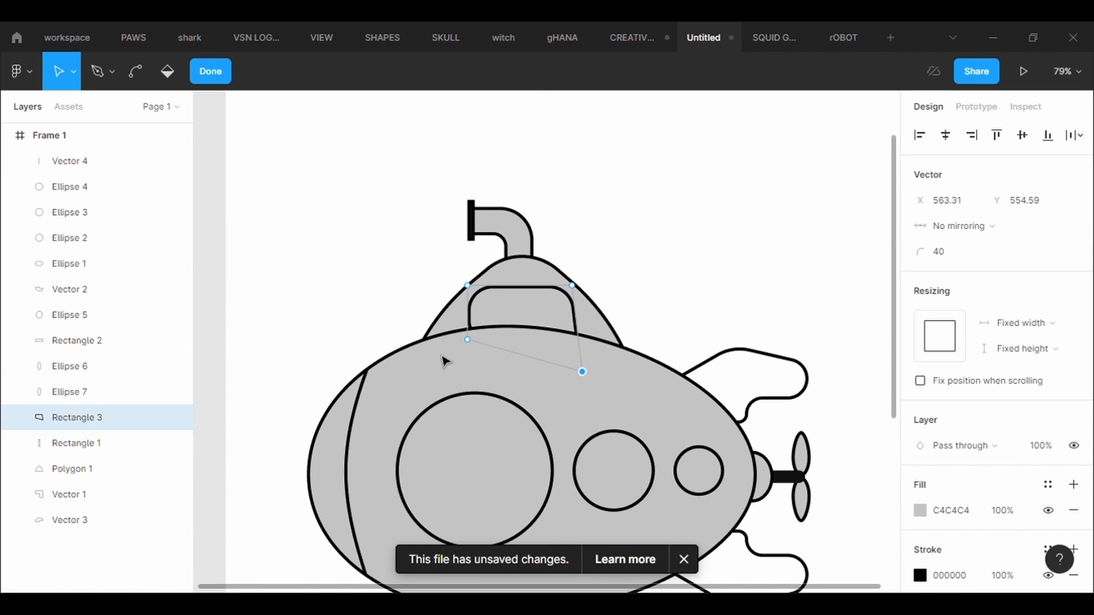
drag(470, 345, 461, 358)
drag(472, 291, 479, 294)
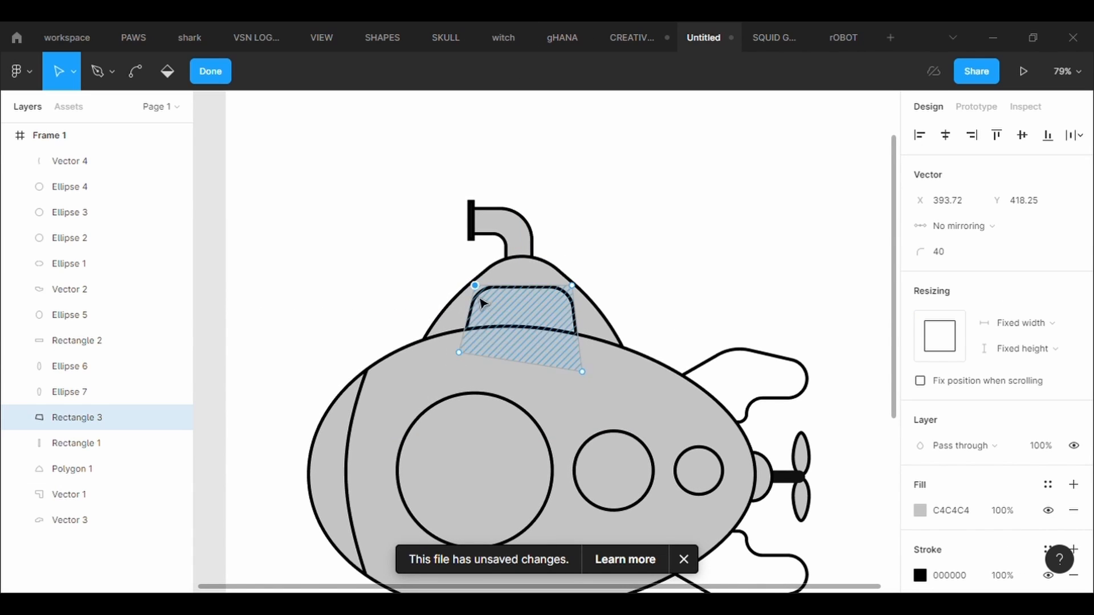
drag(462, 359, 452, 362)
drag(479, 294, 496, 294)
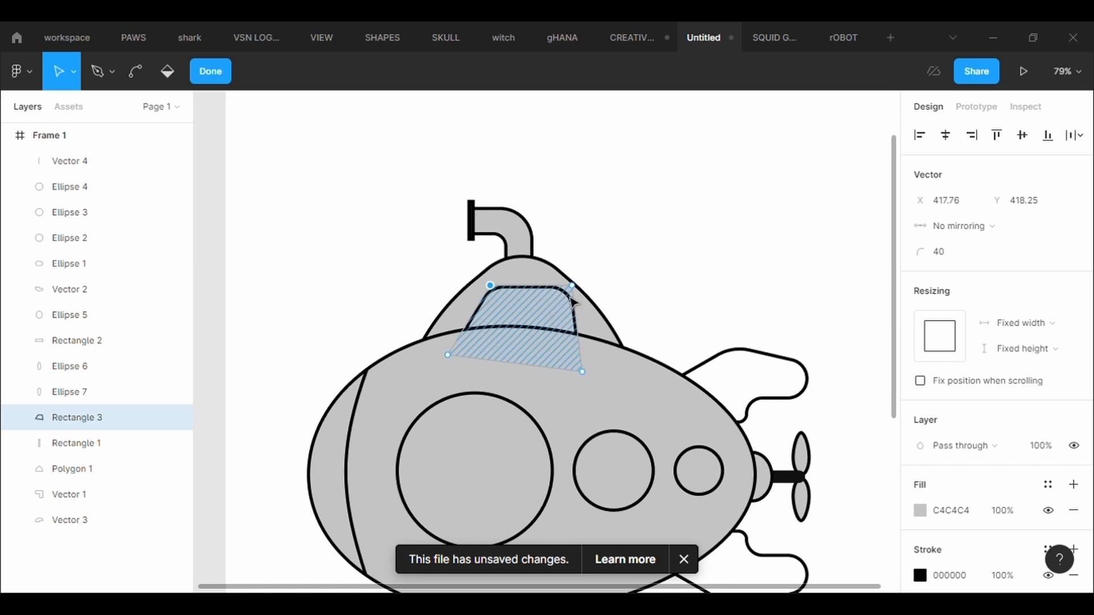
- Slant the window's right side by moving its upper corner inward and lower corner outward, and finish the trapezoid shape
drag(577, 296, 571, 296)
drag(587, 380, 607, 382)
drag(555, 307, 547, 307)
key(Escape)
key(Escape)
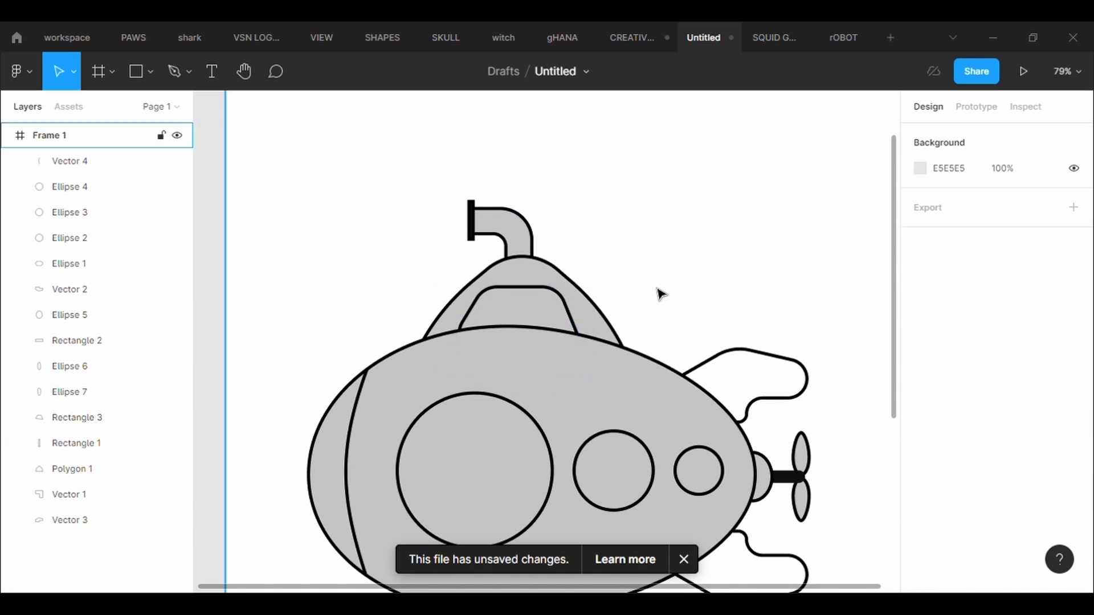
- Fill the egg-shaped hull with yellow F0E82D
scroll(660, 293, down, 5)
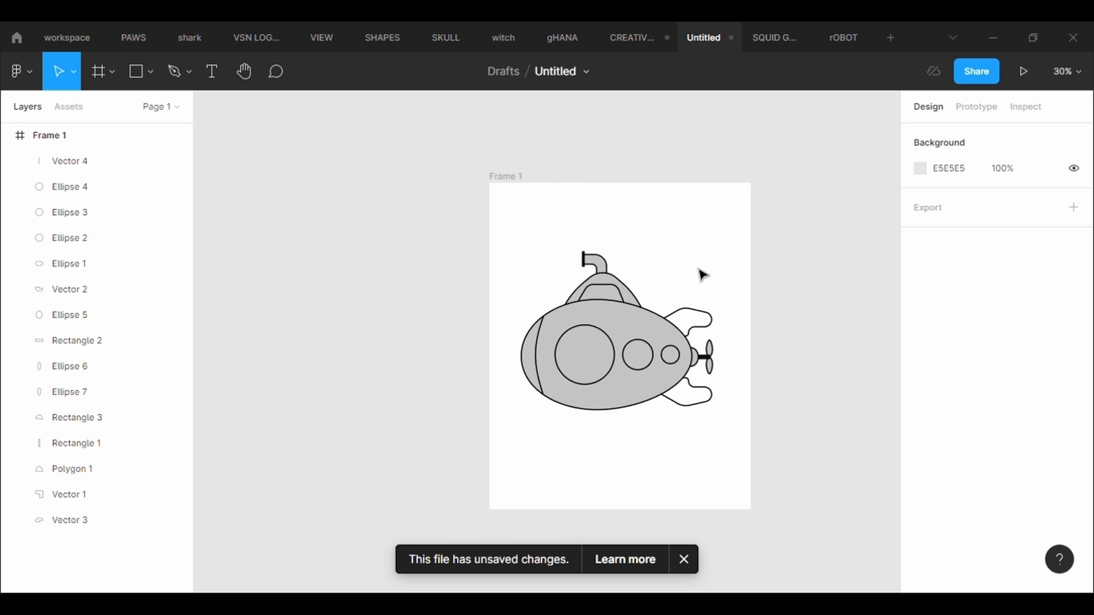
scroll(703, 275, up, 1)
click(579, 357)
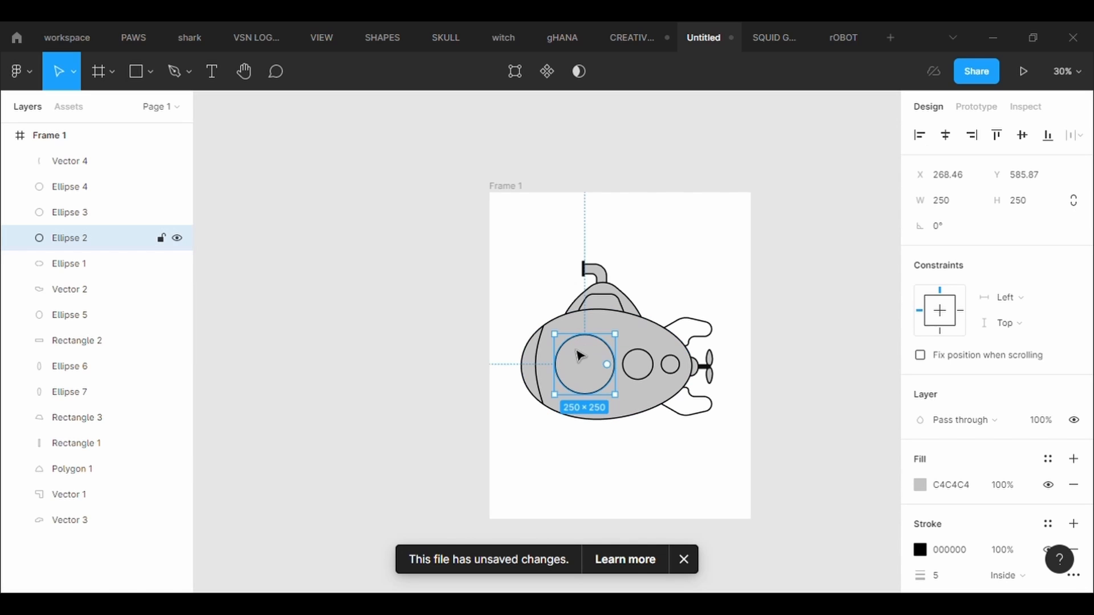
click(557, 384)
click(921, 485)
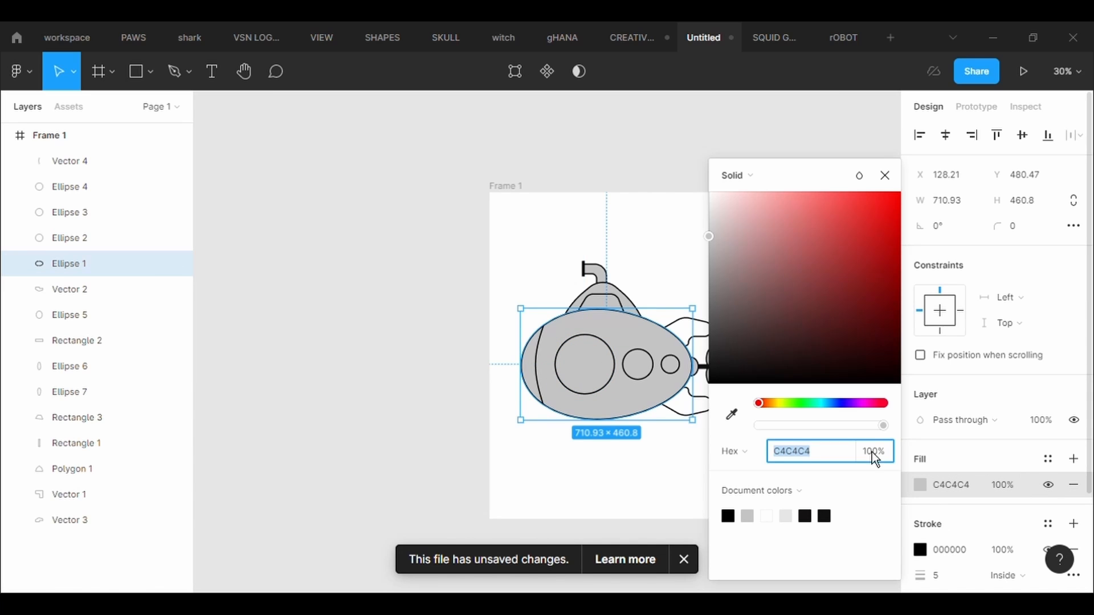
click(786, 405)
drag(873, 279, 857, 214)
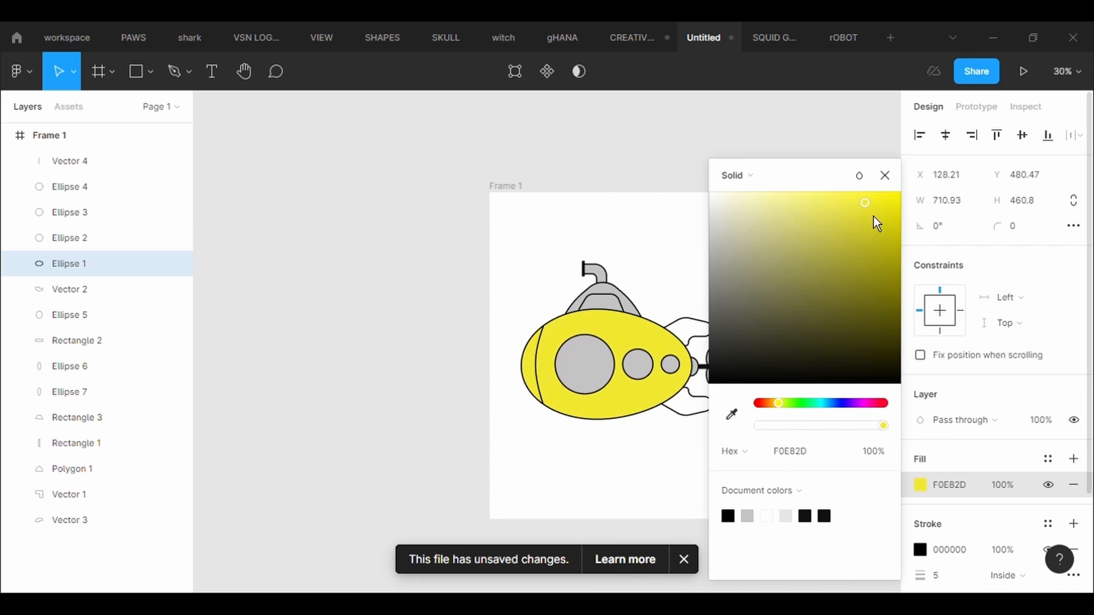
- Fill the rounded top with the hull's yellow using the eyedropper, and dismiss the unsaved-changes notice
click(72, 469)
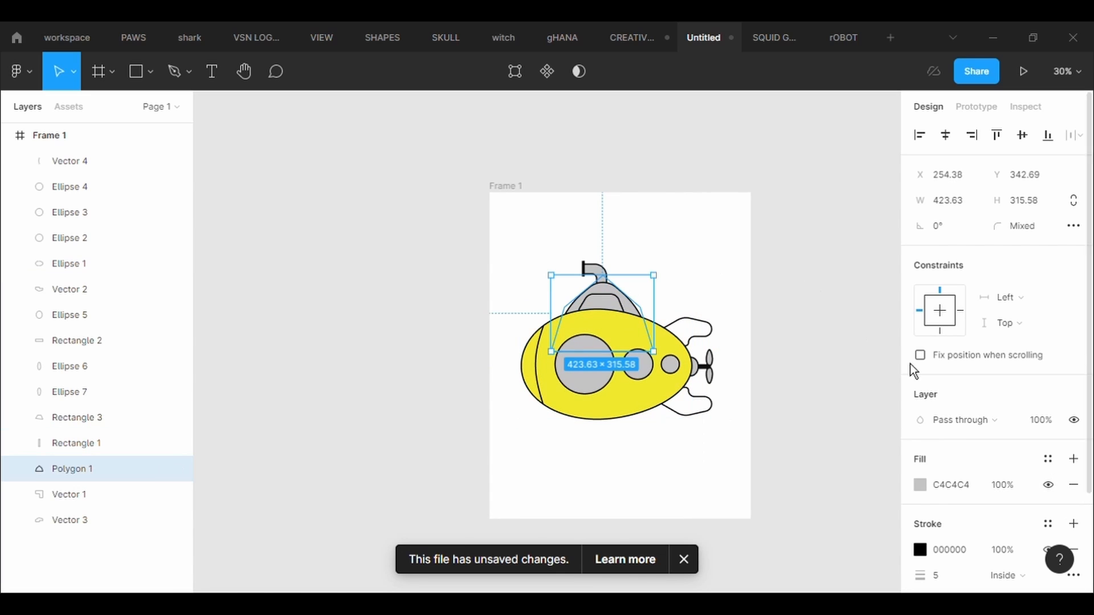
click(928, 492)
click(731, 415)
click(614, 413)
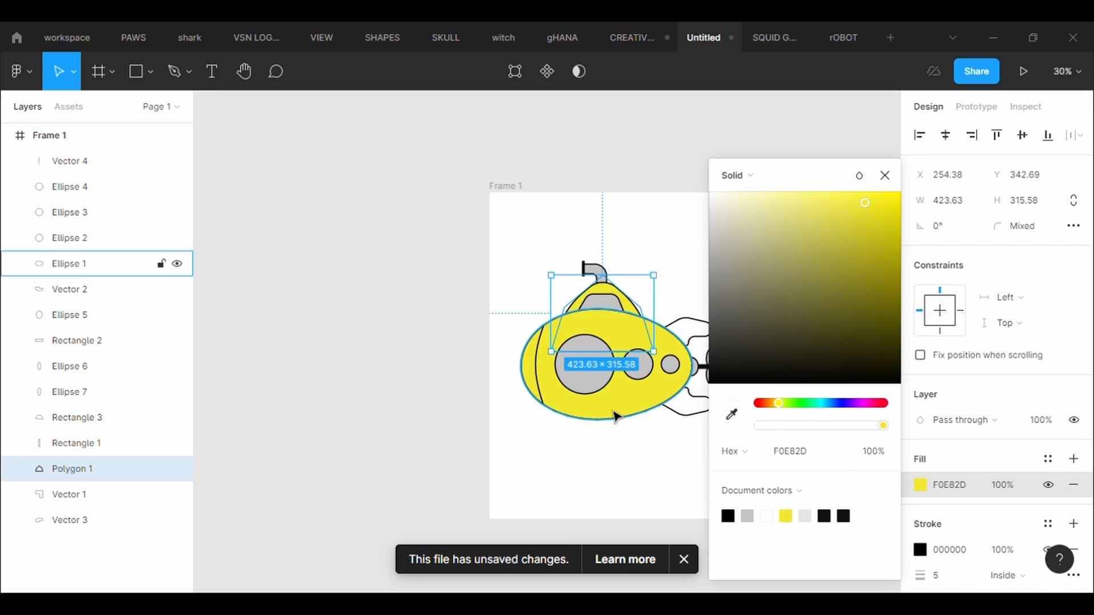
click(684, 559)
click(648, 491)
- Fill the large porthole with blue 5E98EF
click(584, 365)
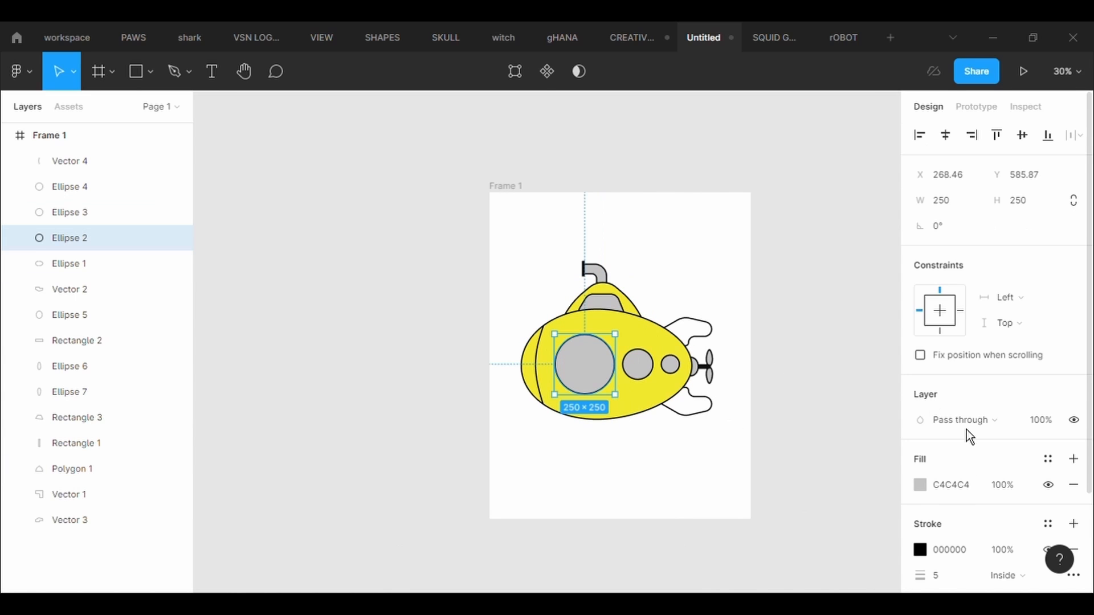
click(924, 489)
click(833, 403)
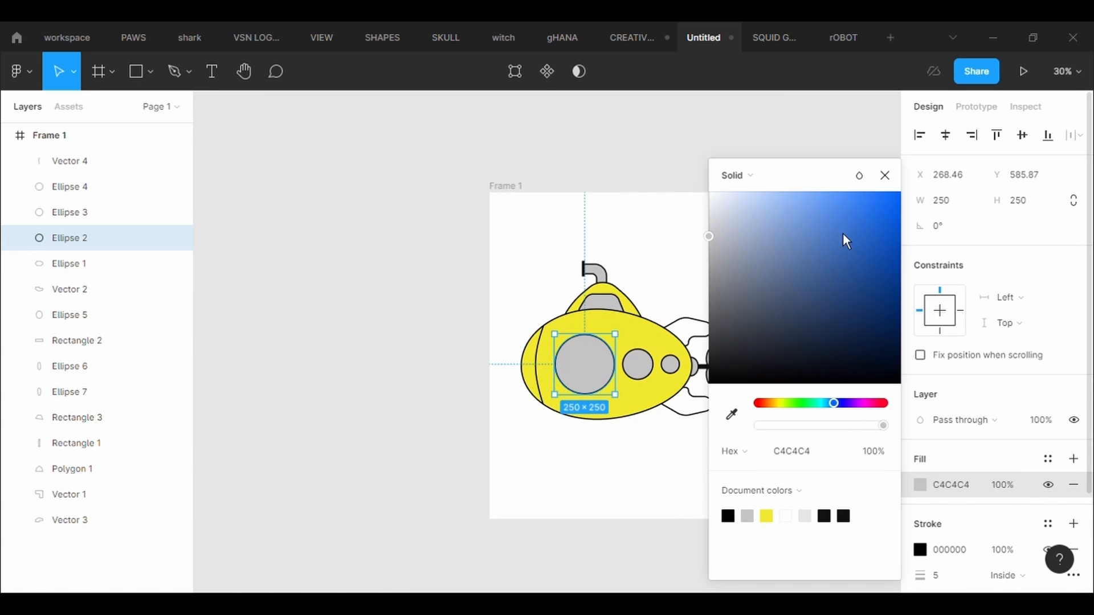
click(825, 203)
- Fill the middle and small portholes with the blue sampled from the large porthole
click(637, 365)
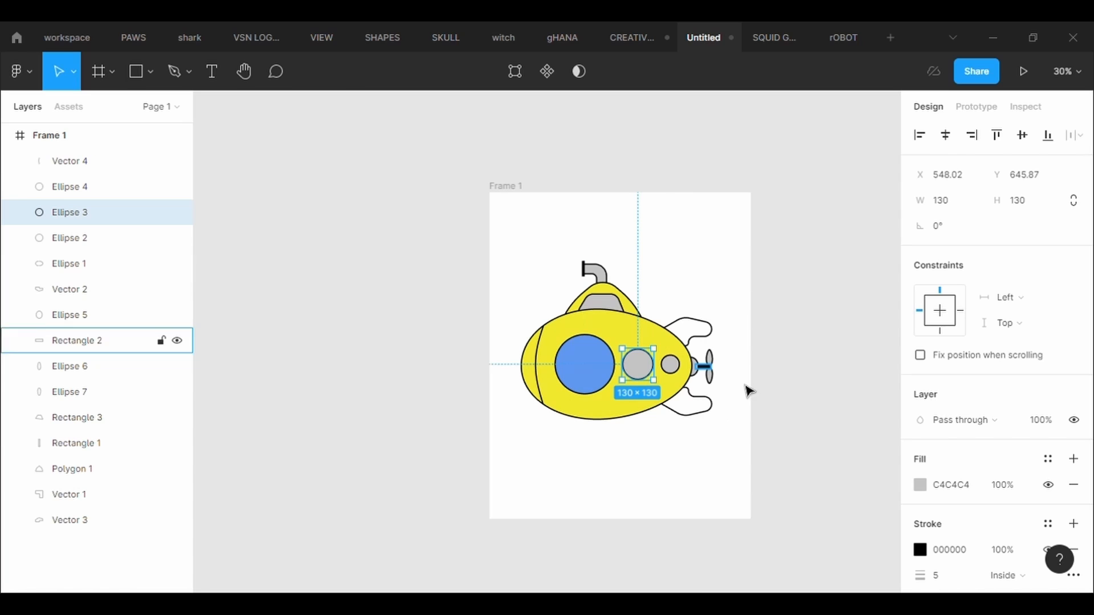
click(928, 491)
click(730, 415)
click(584, 365)
click(671, 365)
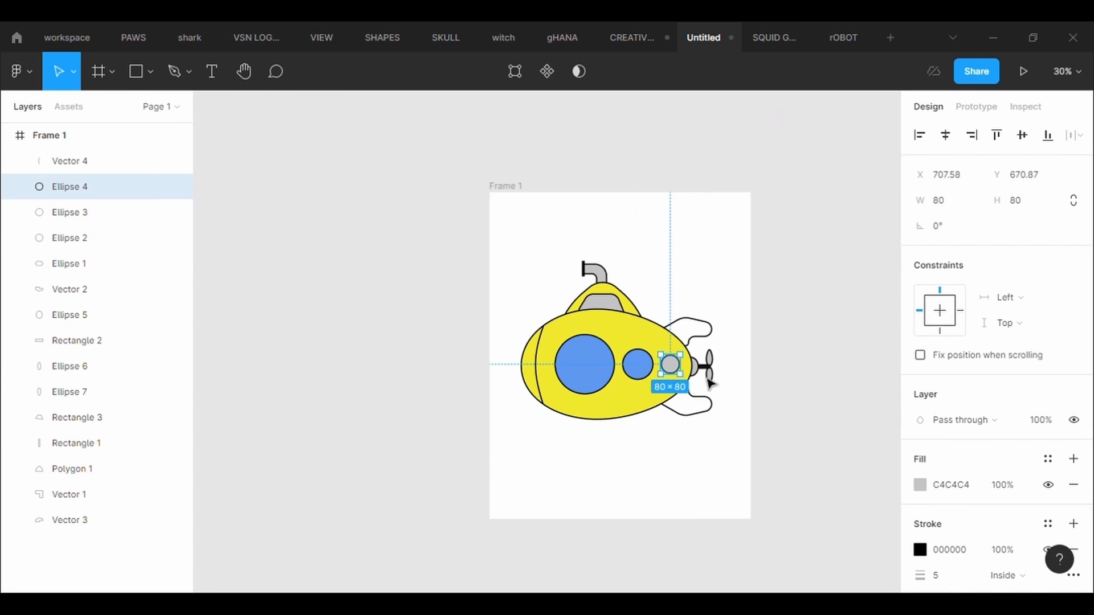
click(921, 485)
click(732, 415)
click(595, 380)
- Fill the trapezoid top window with the blue sampled from the large porthole
click(616, 302)
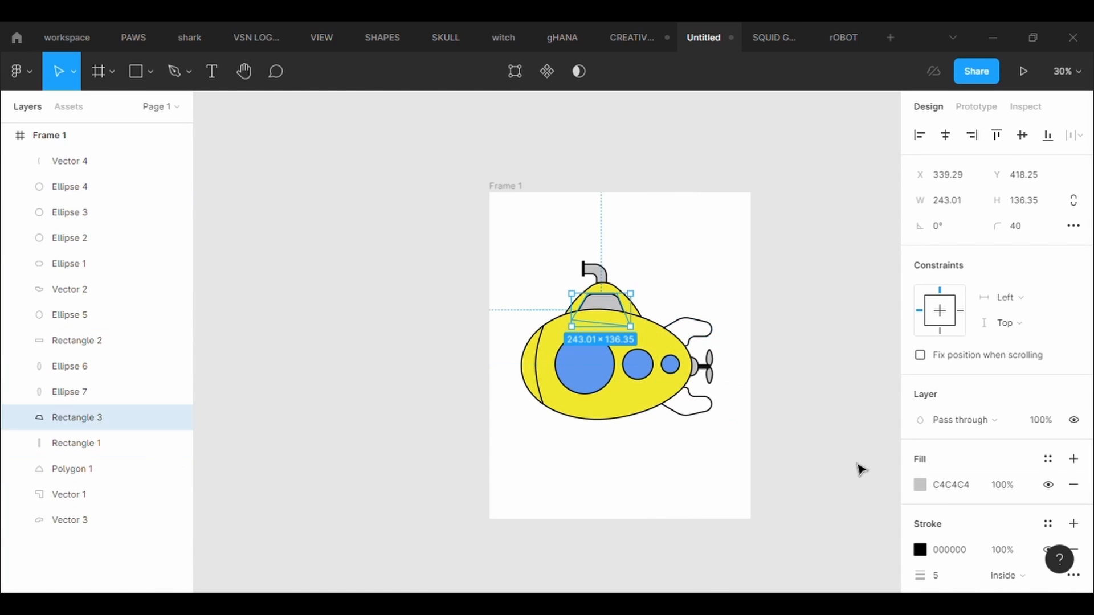
click(921, 485)
click(731, 415)
click(584, 364)
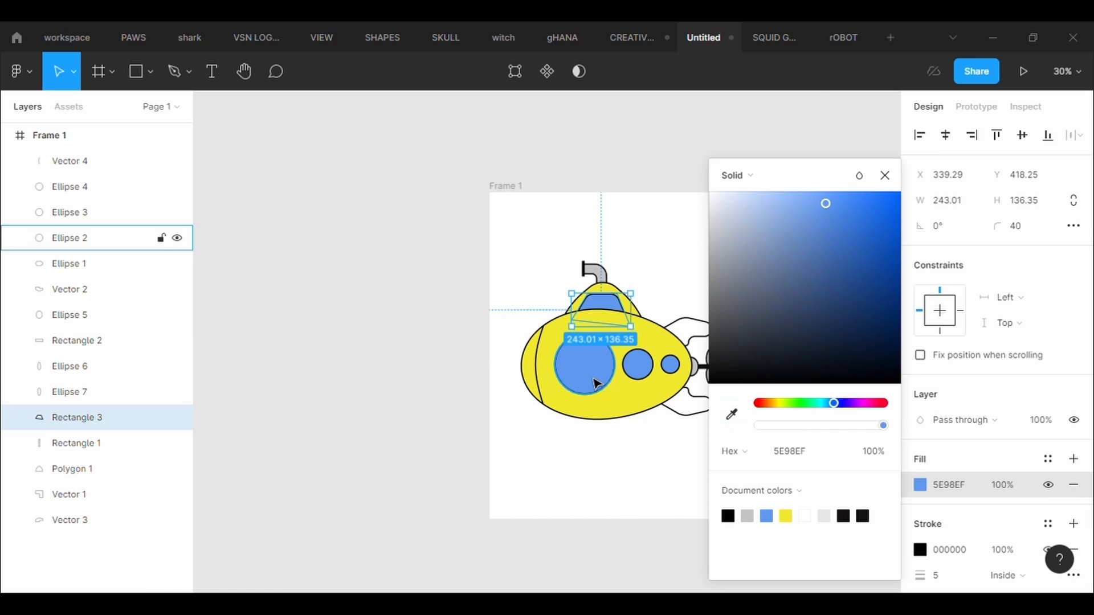
click(613, 547)
- Add a fill to the upper tail fin and match it to the hull's yellow with the eyedropper
click(711, 336)
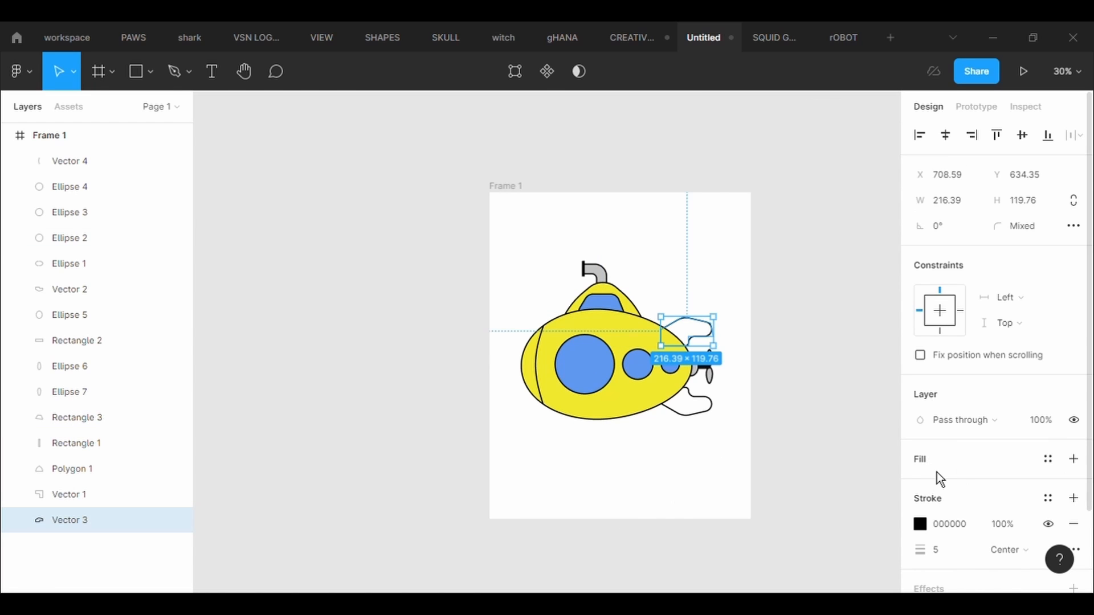
click(938, 472)
click(921, 485)
click(731, 414)
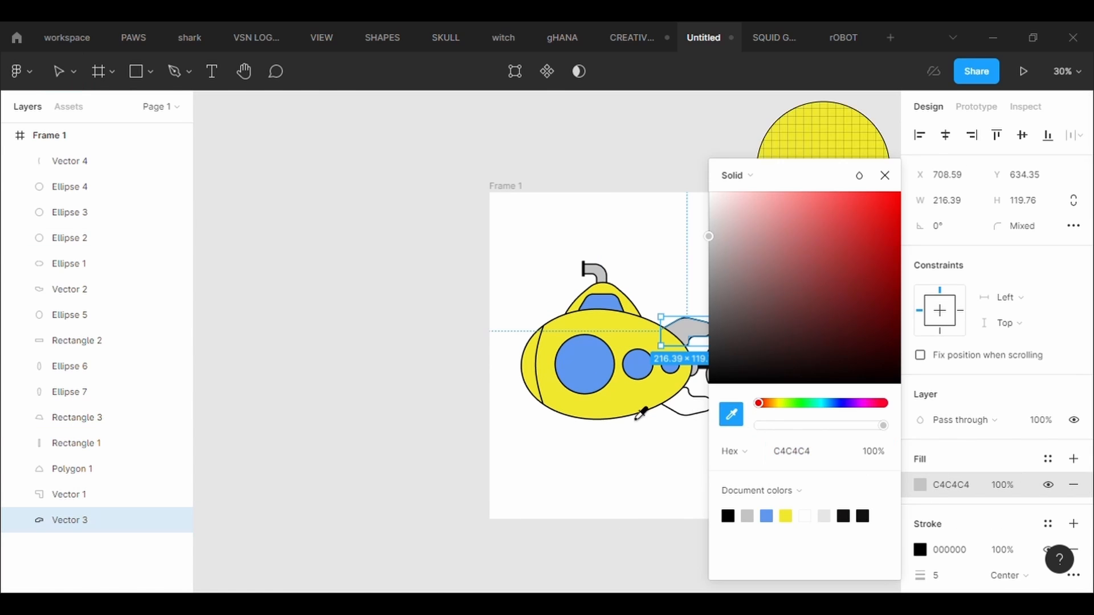
click(640, 414)
click(686, 445)
- Add a fill to the lower tail fin and match it to the hull's yellow with the eyedropper
click(700, 403)
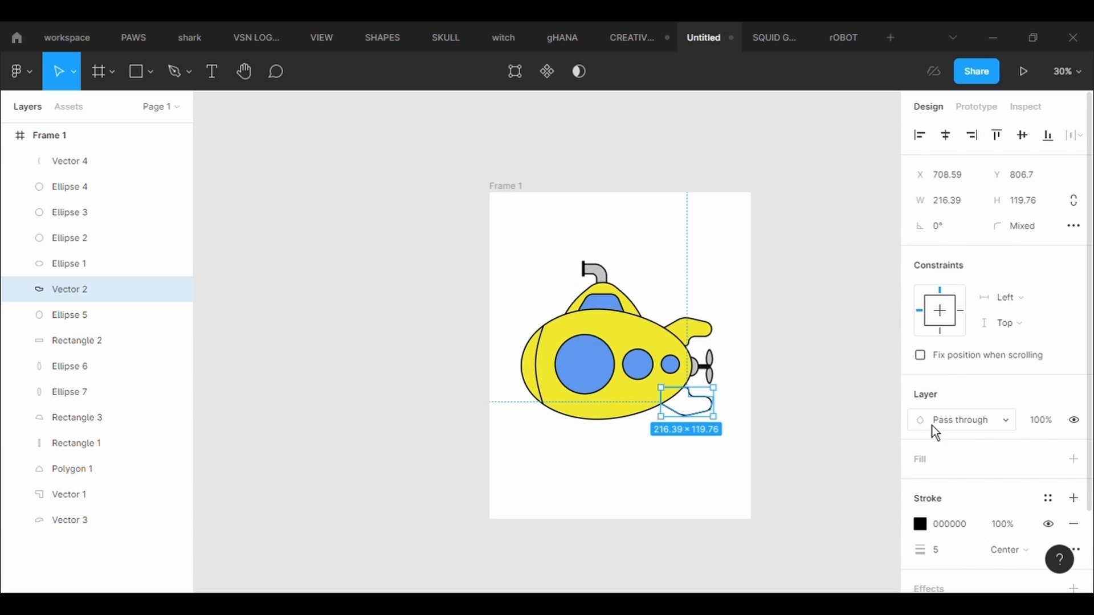
click(956, 476)
click(921, 486)
click(730, 416)
click(653, 401)
click(646, 449)
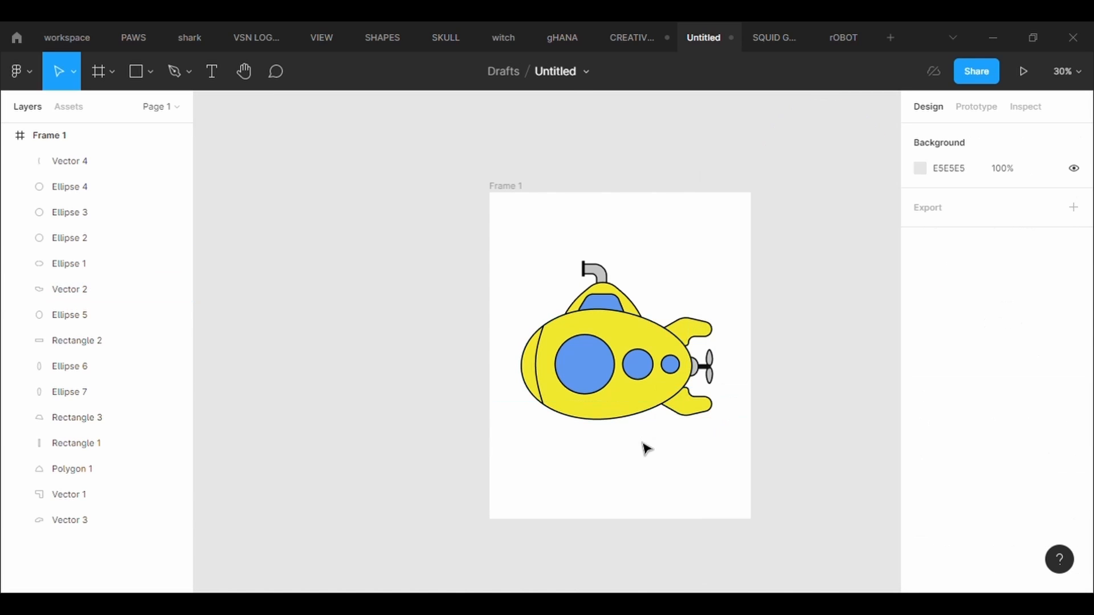
- Fill the propeller hub ellipse at the hull's rear tip with pale blue D1DEFF
click(691, 367)
click(920, 485)
click(836, 403)
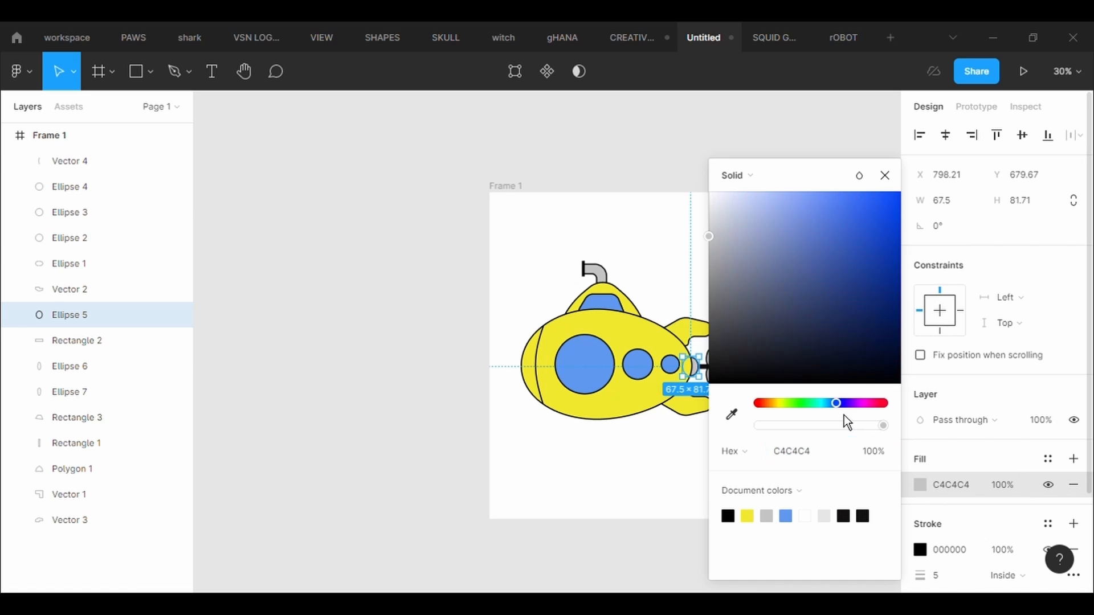
drag(736, 250, 735, 237)
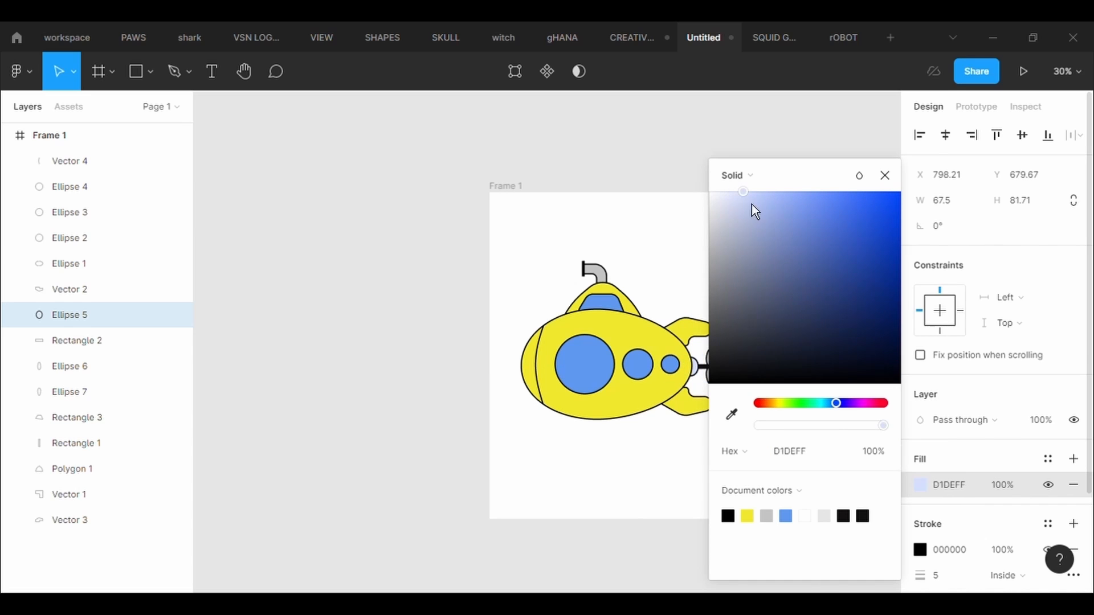
click(643, 439)
- Fill both propeller blades, the lower and the upper, with the yellow sampled from the hull
click(707, 377)
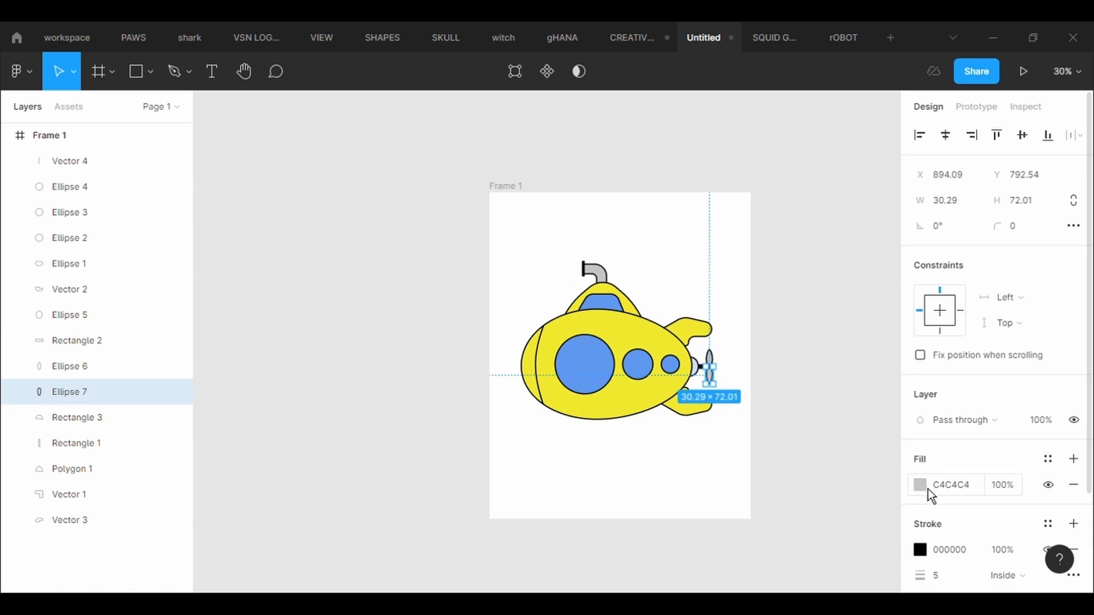
click(920, 485)
click(731, 415)
click(658, 399)
click(703, 422)
click(705, 364)
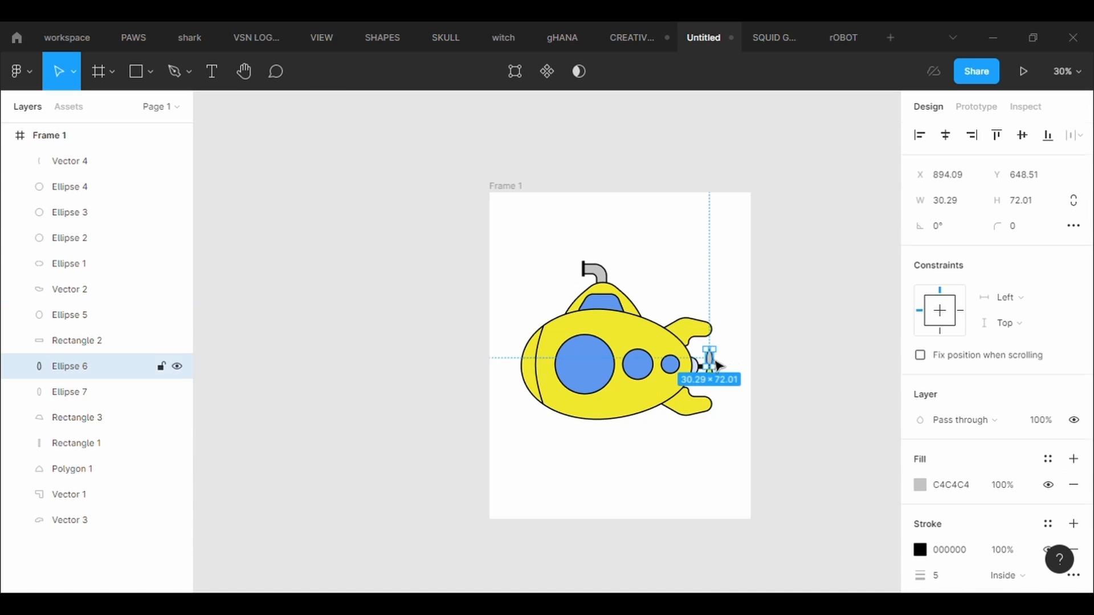
click(920, 485)
click(732, 415)
click(650, 404)
click(654, 480)
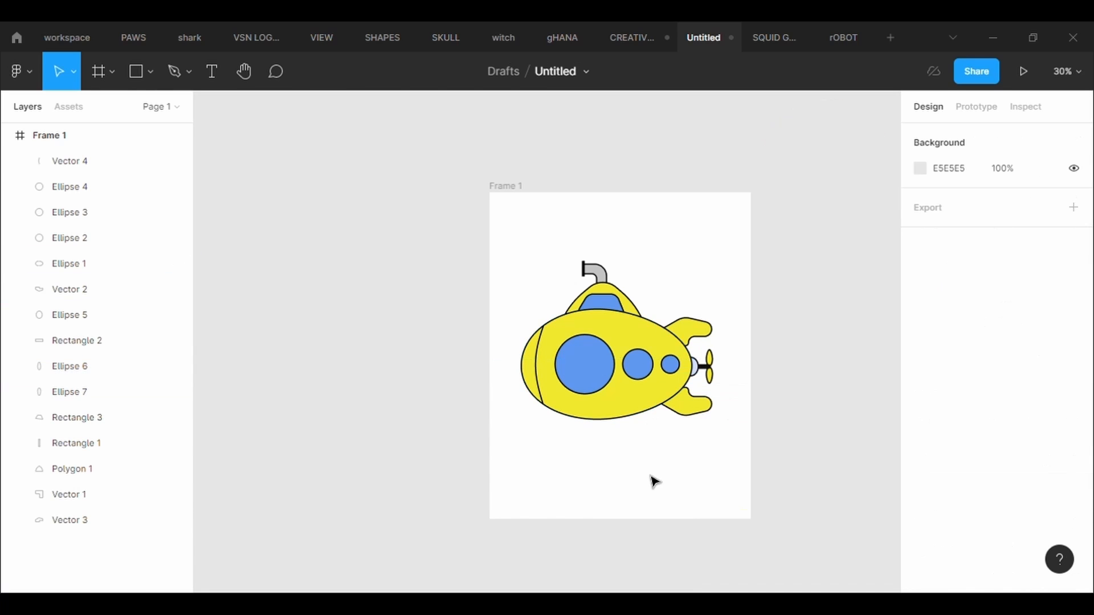
- Fill the bent periscope pipe with near-black 221E1E
click(605, 285)
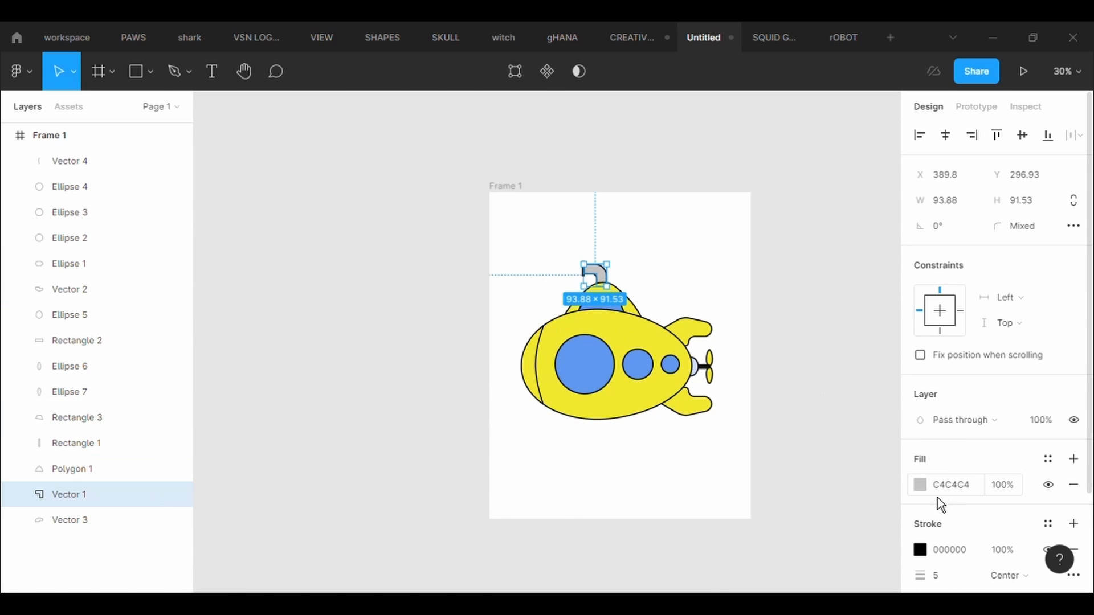
click(920, 485)
click(730, 358)
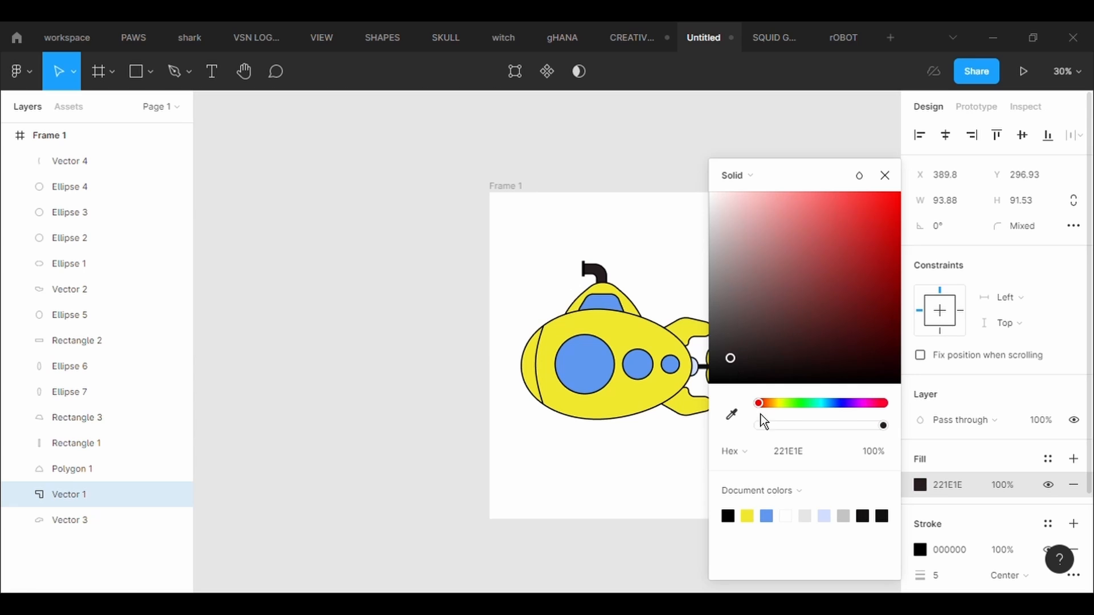
click(672, 481)
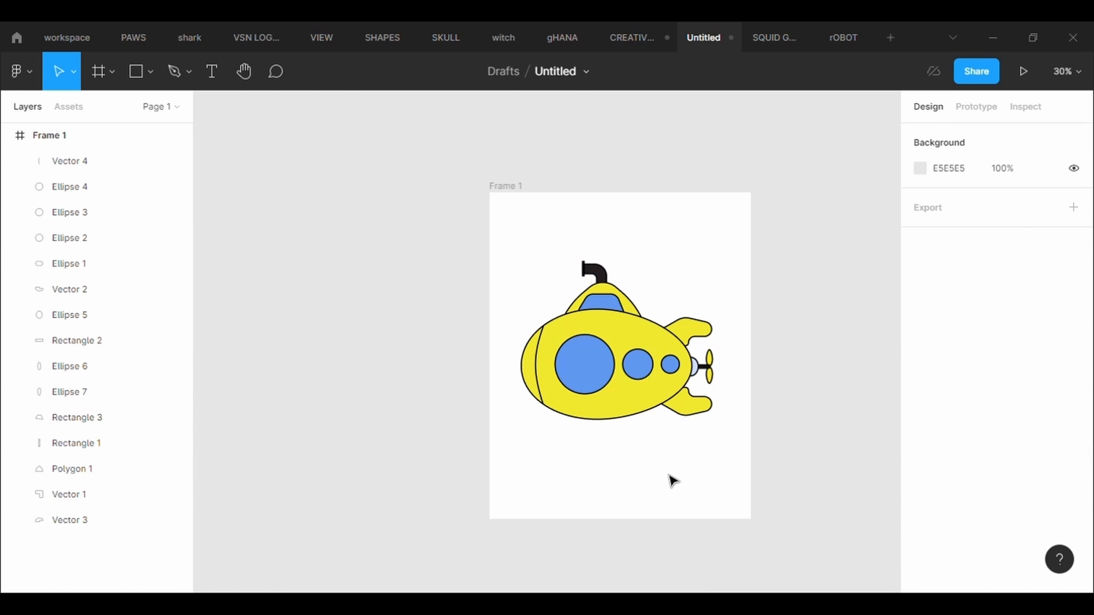
- Fill the frame behind the submarine with medium blue 5889D2
click(507, 188)
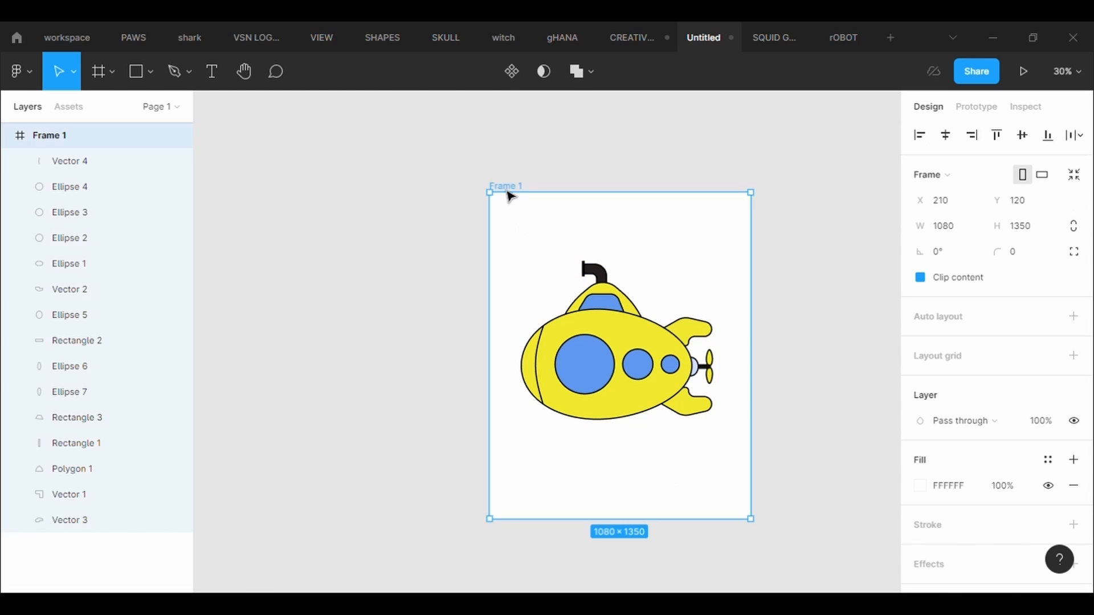
click(921, 486)
click(833, 403)
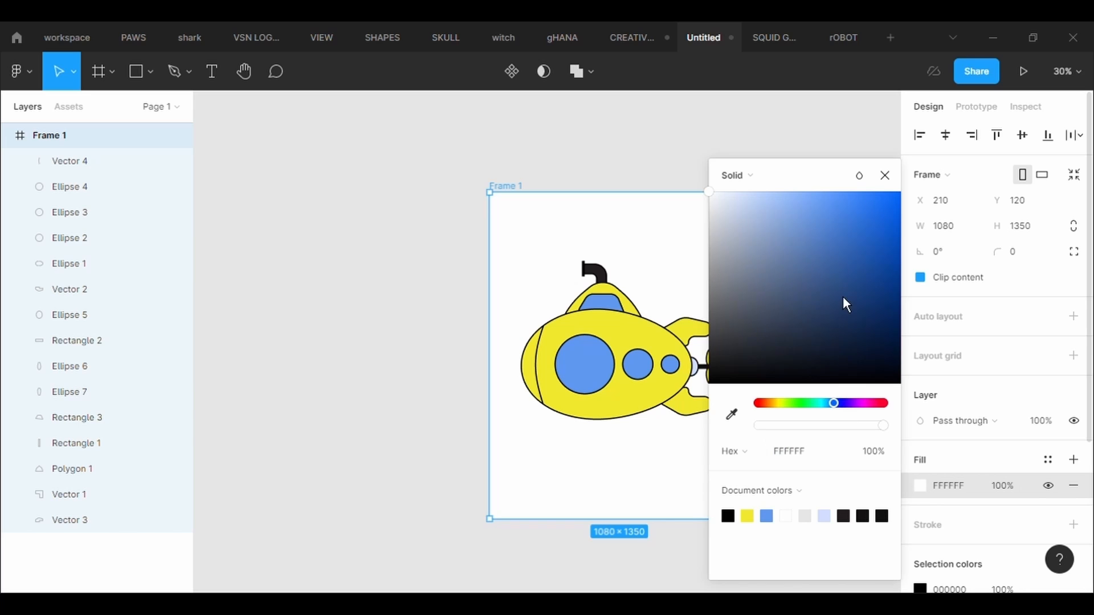
drag(842, 297, 821, 225)
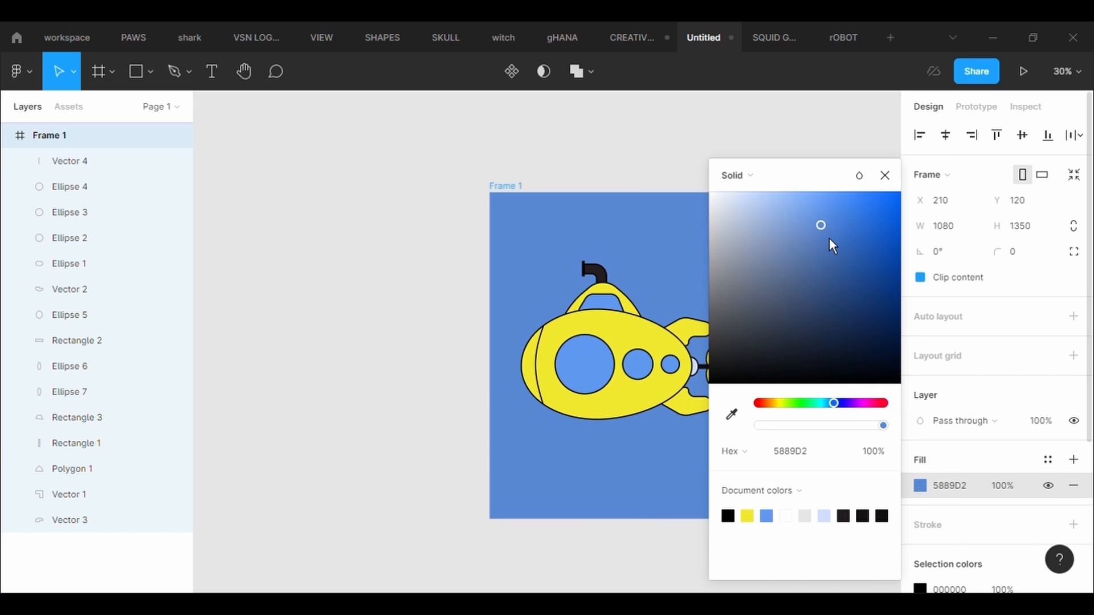
click(898, 178)
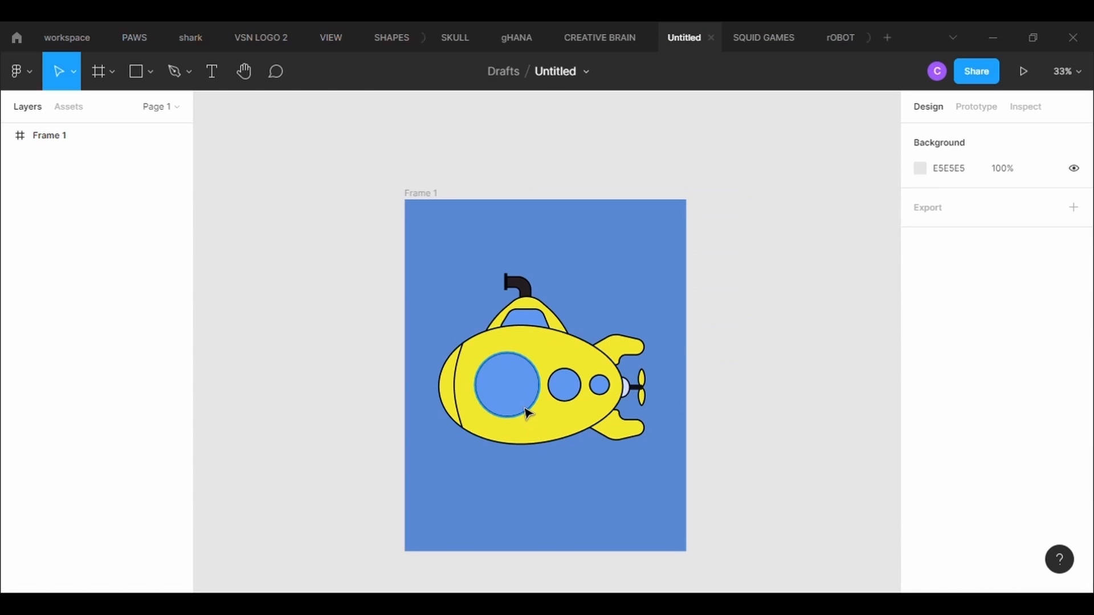
- Set the outline weight of the largest round window to 20
click(527, 414)
scroll(978, 473, down, 3)
click(962, 465)
text(10)
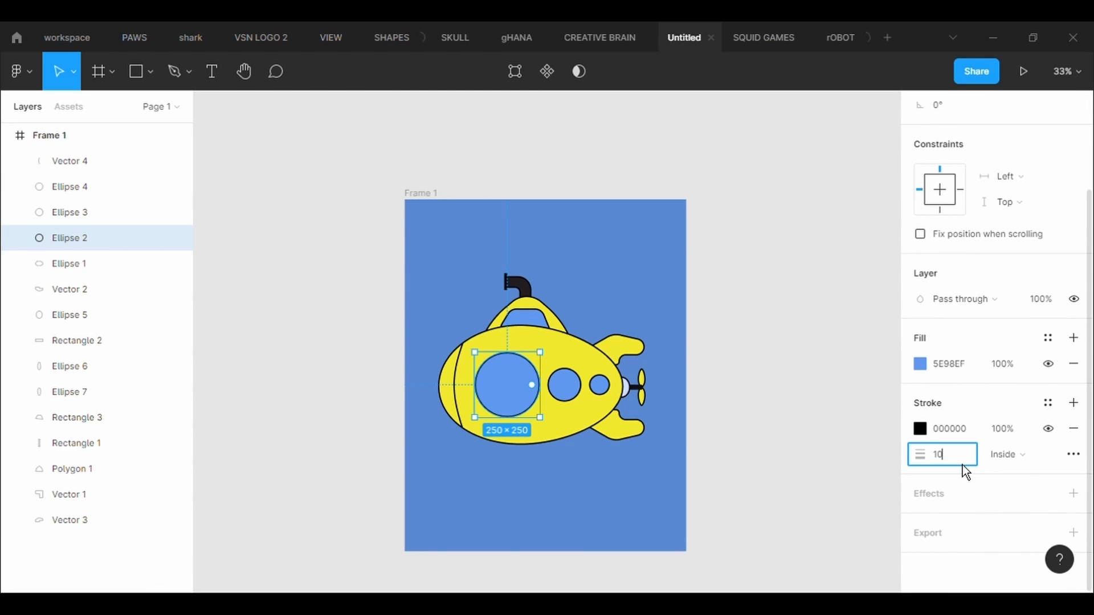
key(Return)
text(0)
key(Return)
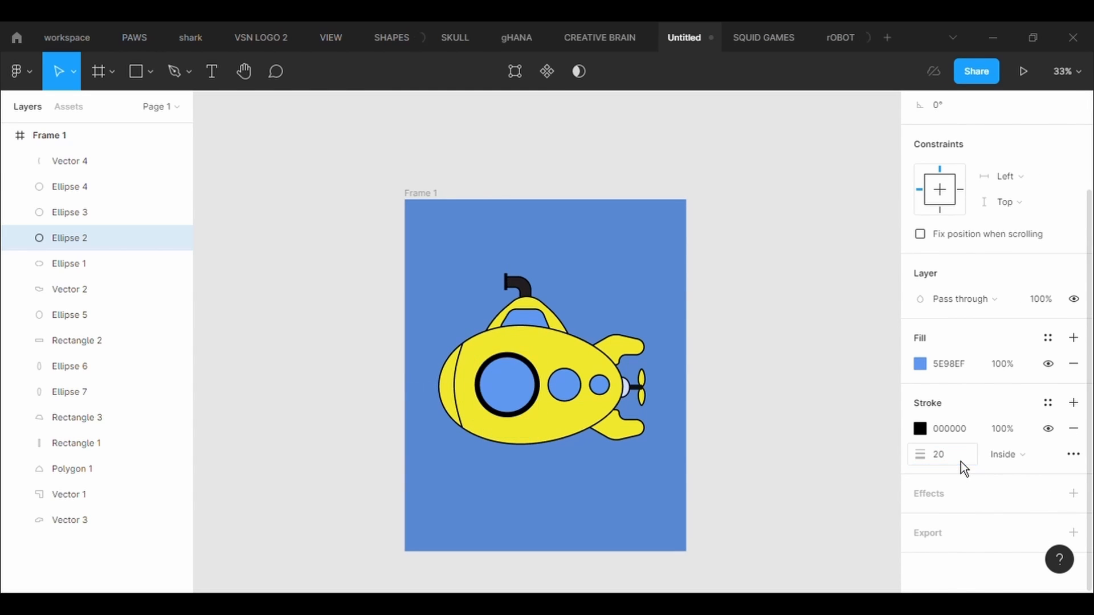
- Set the outline weight of the middle round window to 20
click(114, 212)
click(965, 461)
text(20)
key(Return)
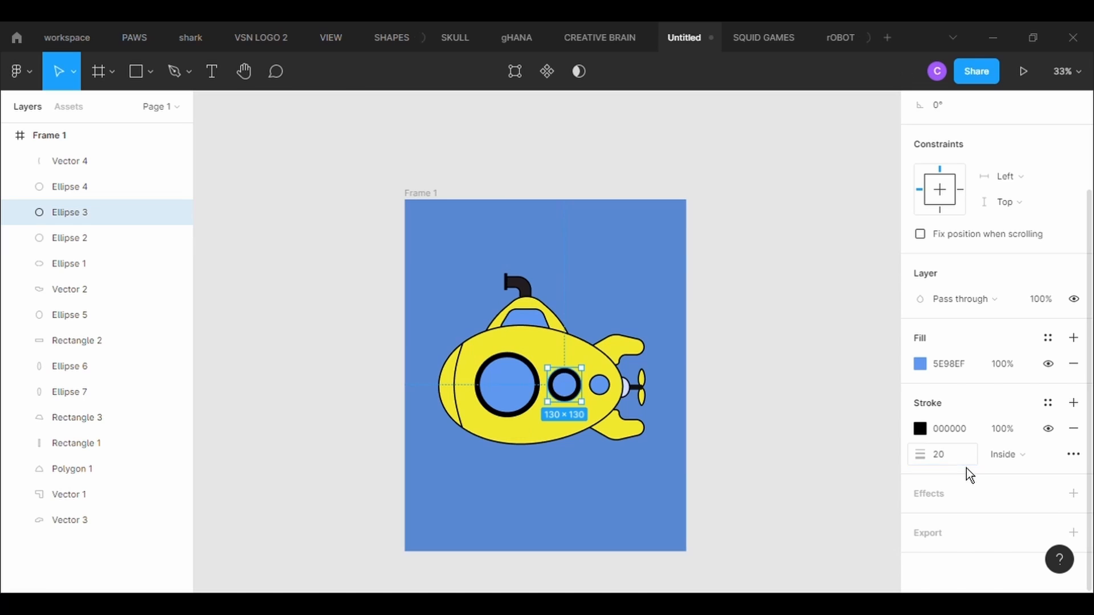
- Try outline weights of 20 and 25 on the smallest round window and settle on 15
click(114, 186)
click(969, 462)
text(20)
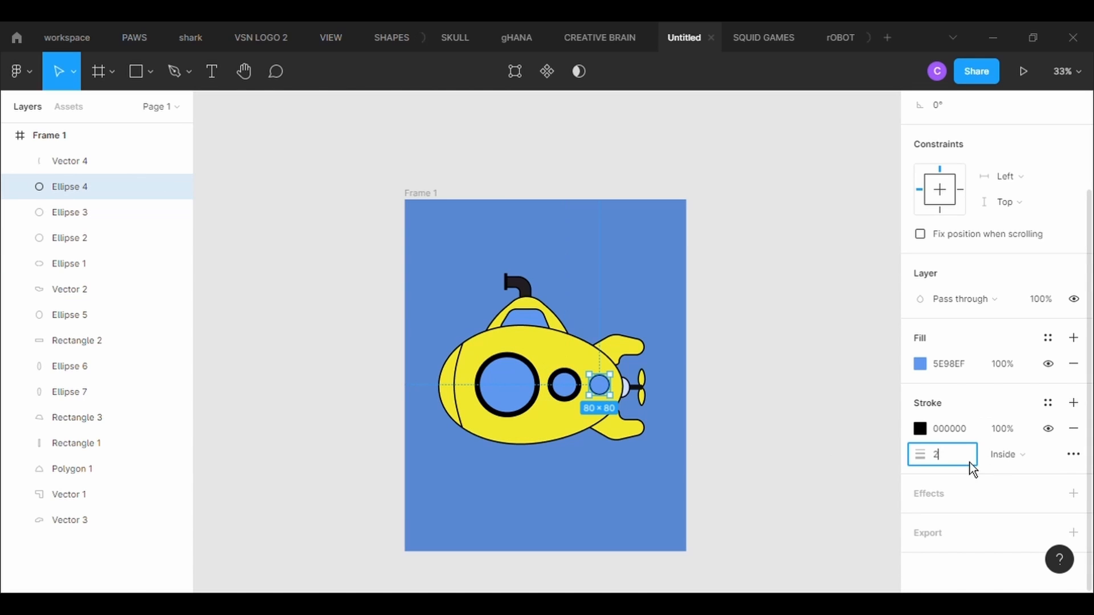
key(Return)
click(964, 473)
text(25)
key(Return)
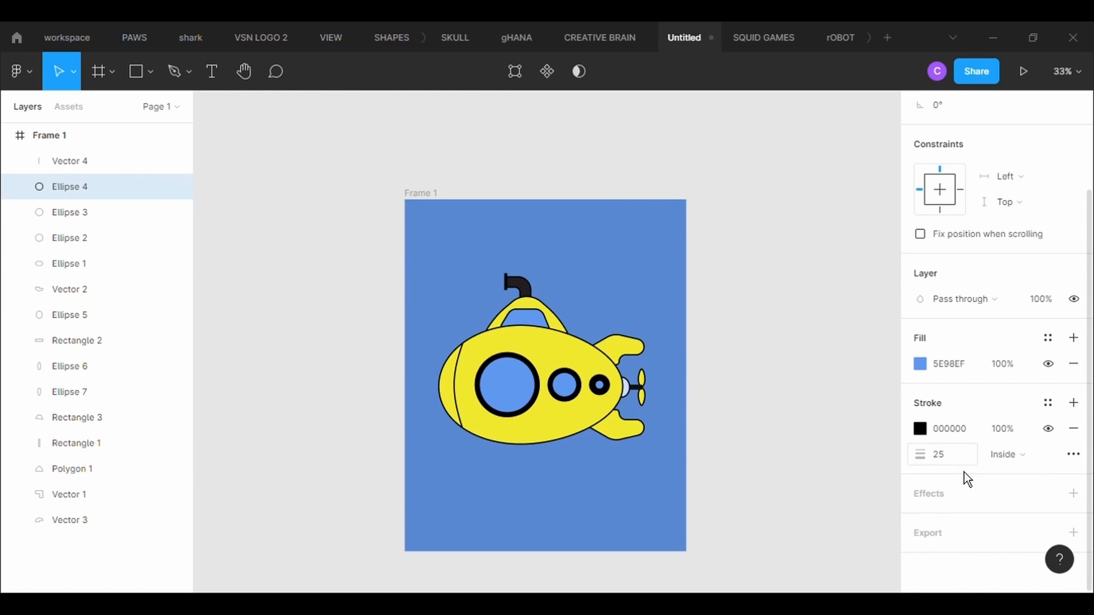
click(964, 472)
text(15)
key(Return)
- Thicken the largest round window's outline to a weight of 25
click(535, 397)
click(973, 467)
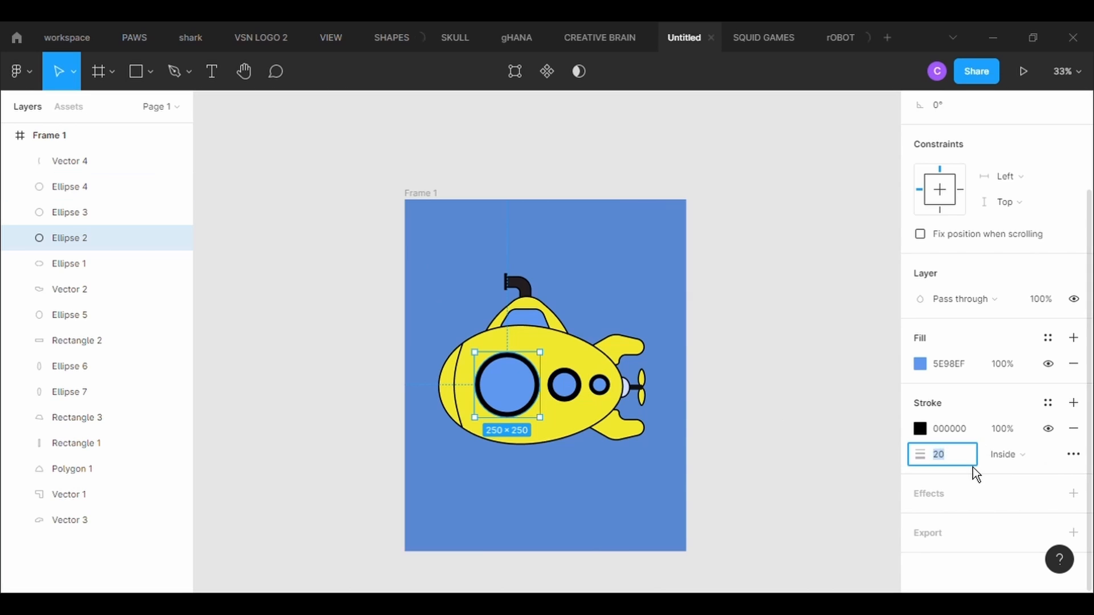
text(25)
key(Return)
click(541, 456)
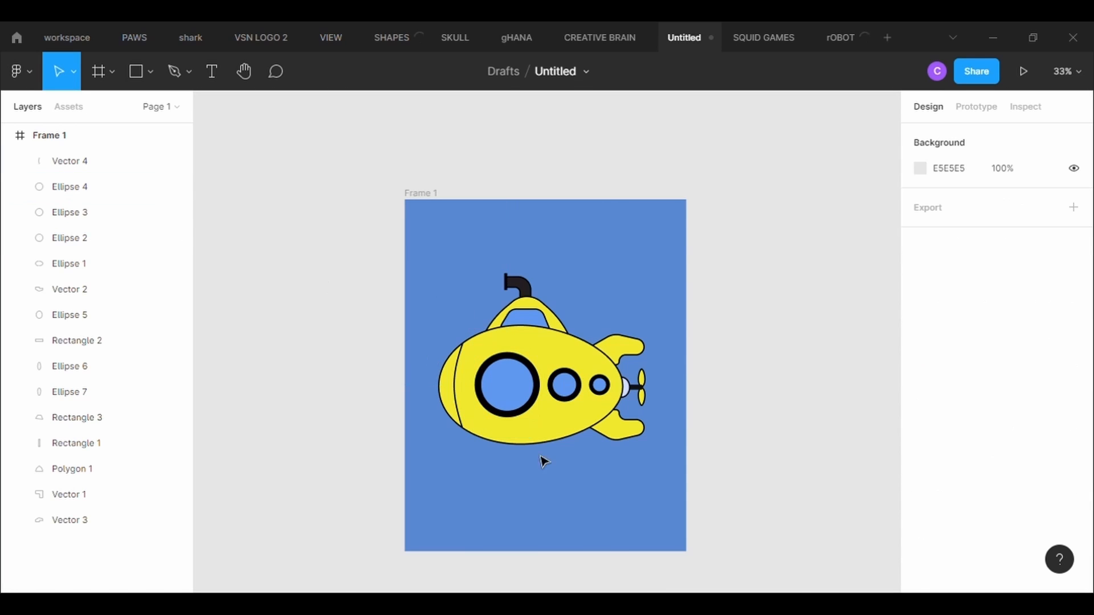
- Set the stroke weight of the curved line across the submarine's nose to 15
click(460, 399)
click(457, 398)
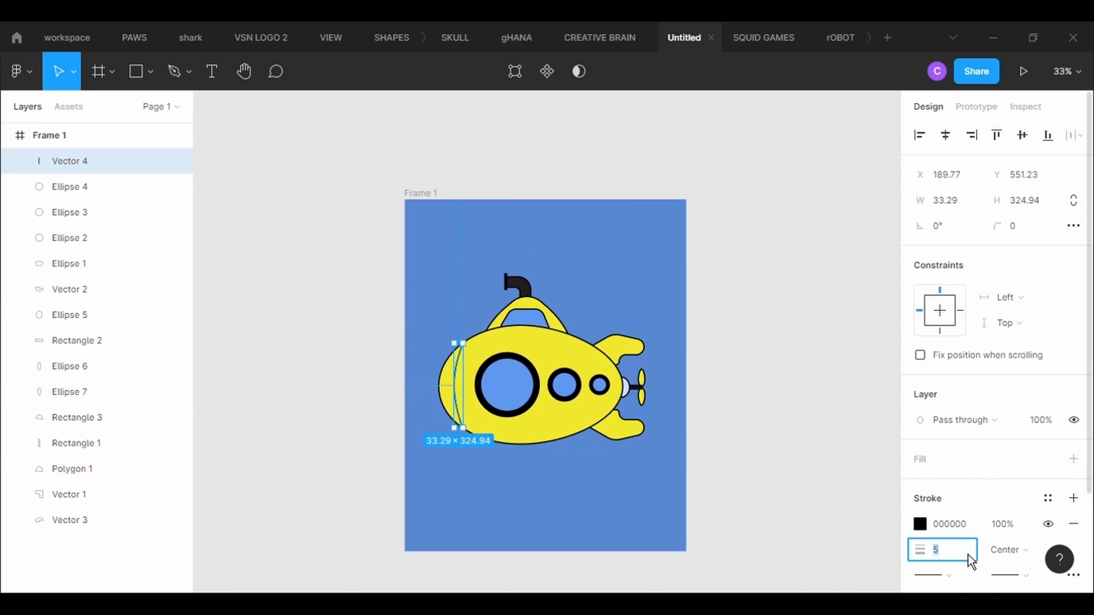
text(15)
key(Return)
- Set the outline weight of the hull ellipse to 15
click(540, 444)
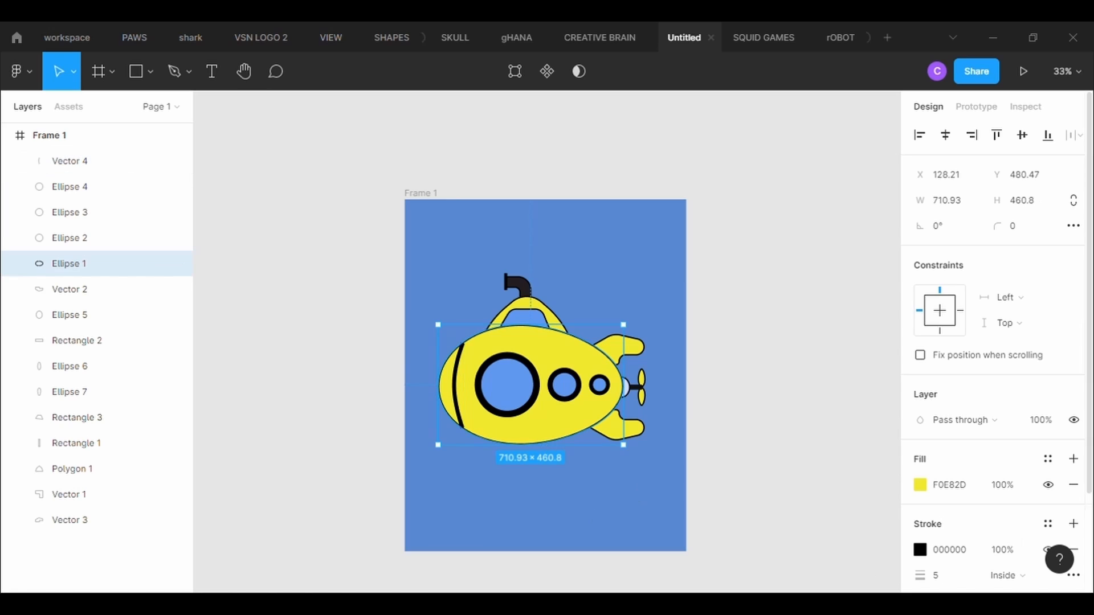
scroll(969, 438, down, 2)
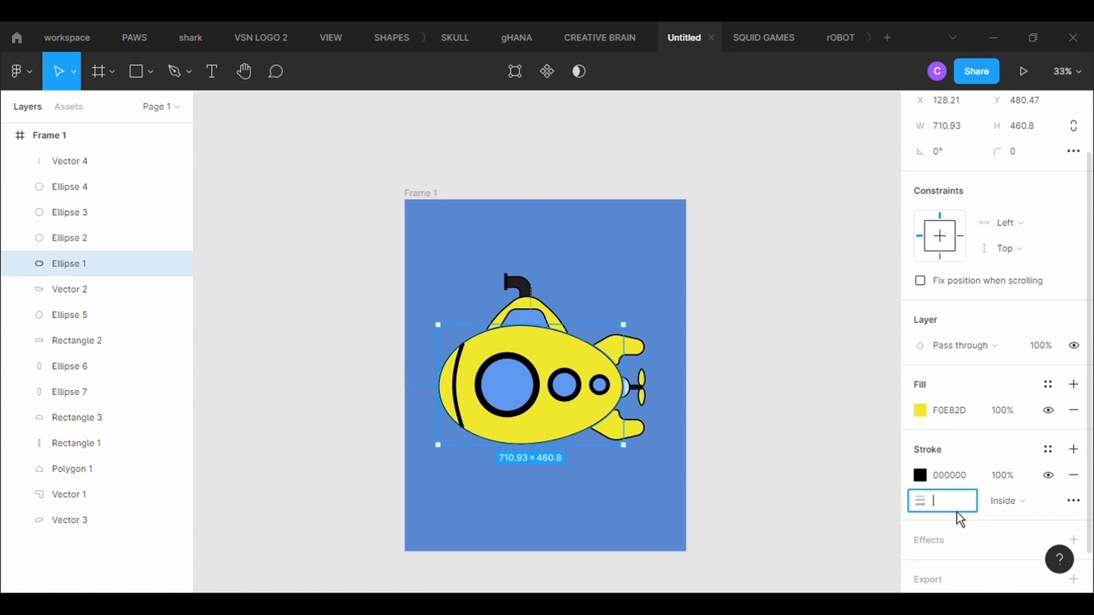
text(15)
key(Return)
- Set the outline weight of both tail fins, the lower and the upper, to 10
click(643, 441)
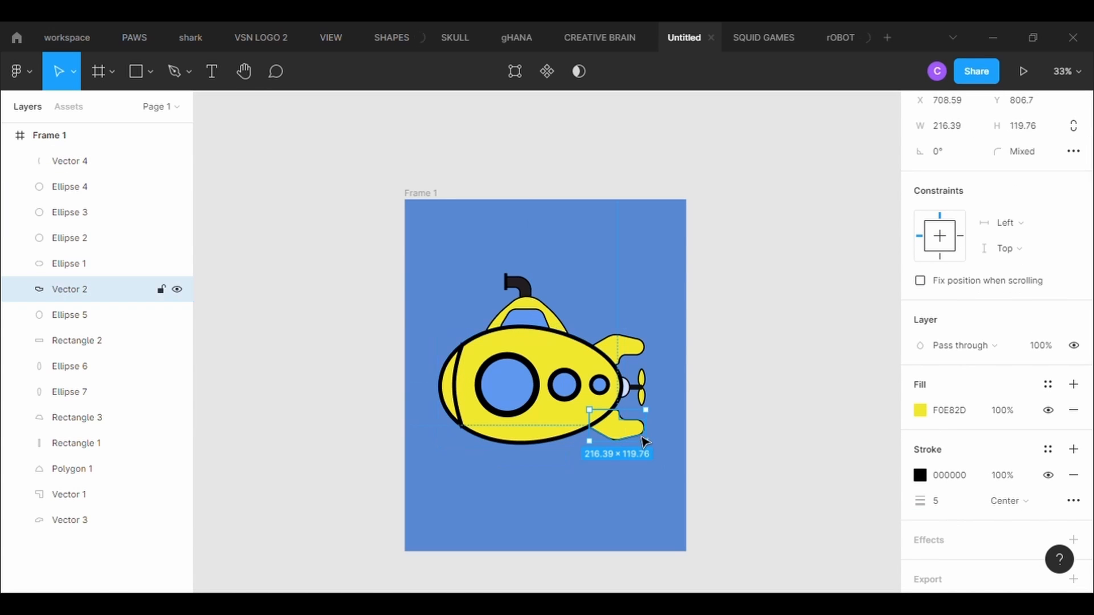
text(10)
key(Return)
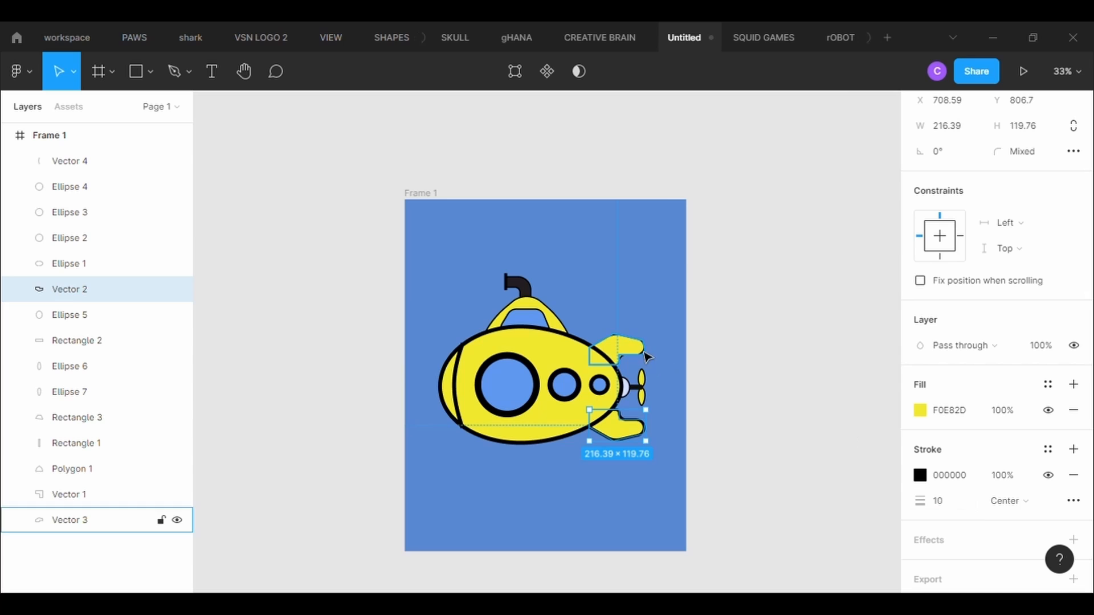
click(640, 351)
click(965, 510)
text(10)
key(Return)
- Set the outline weight of the yellow top section above the hull to 10
click(501, 322)
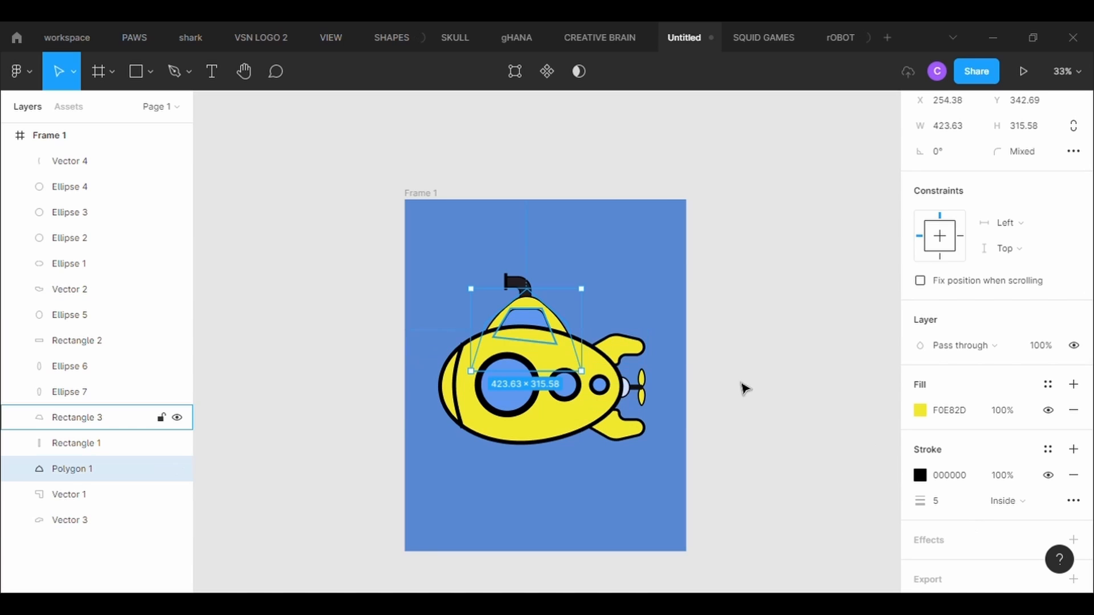
click(972, 505)
text(10)
key(Return)
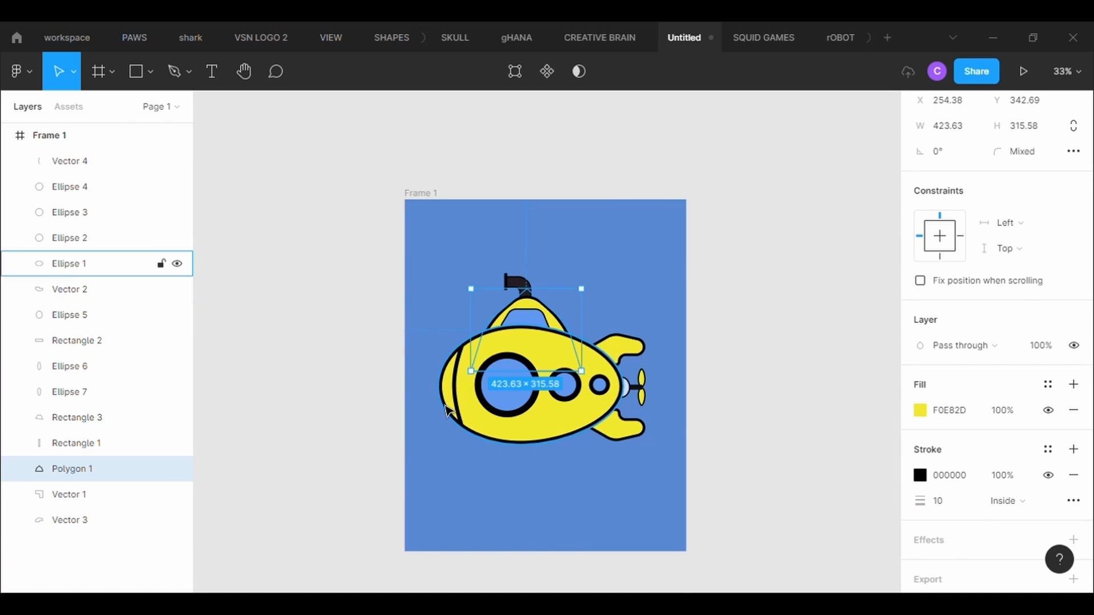
- Change the hull ellipse's outline weight to 10
click(610, 425)
text(15)
key(Return)
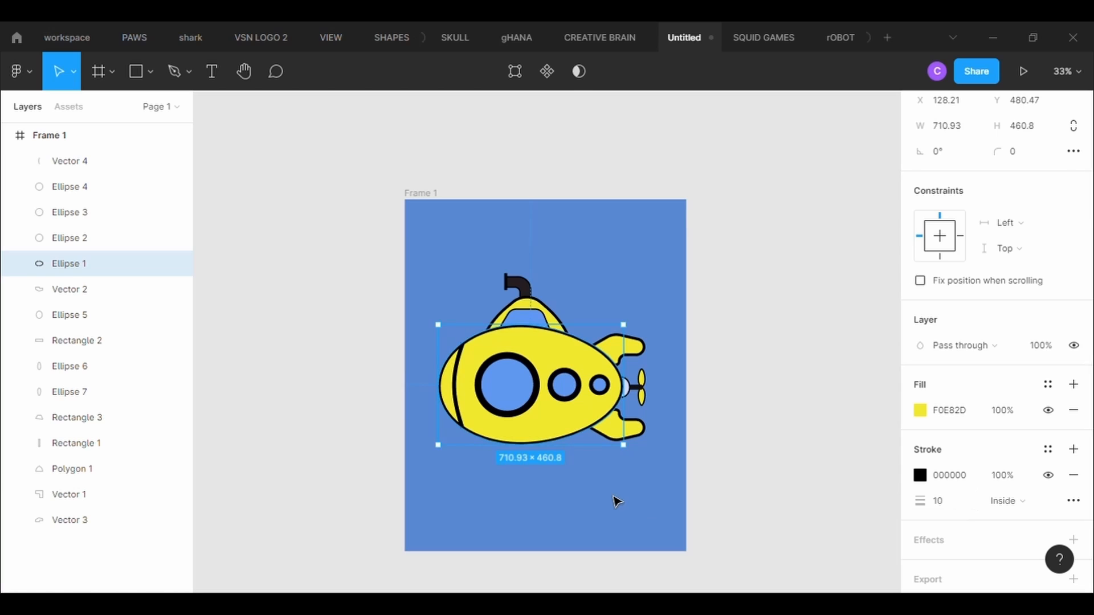
click(614, 499)
- Set the outline weight of the blue window in the submarine's top section to 10
click(77, 417)
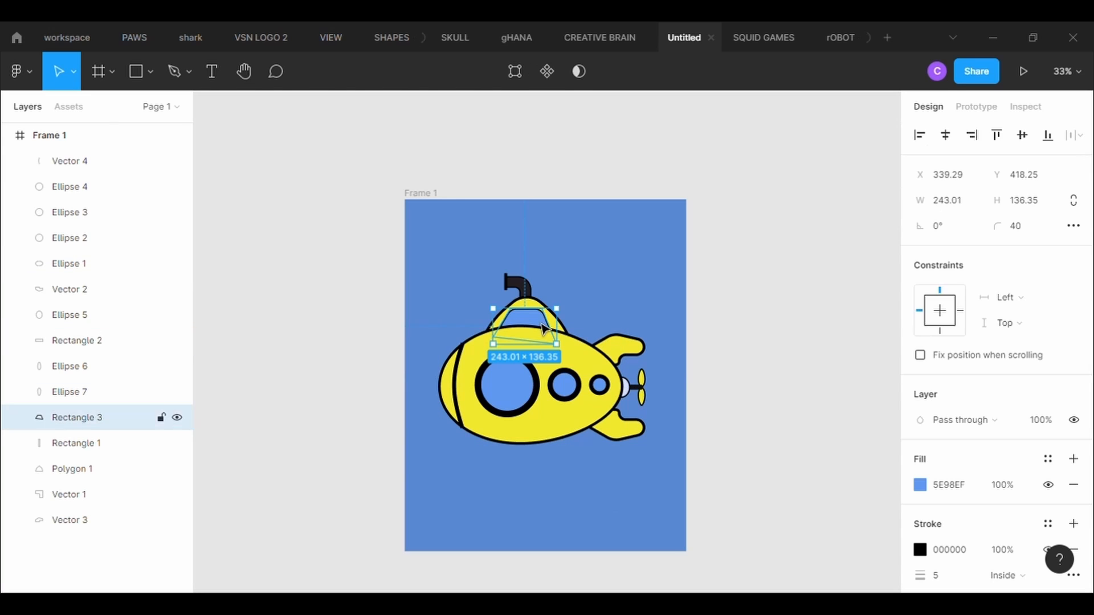
click(966, 518)
key(BackSpace)
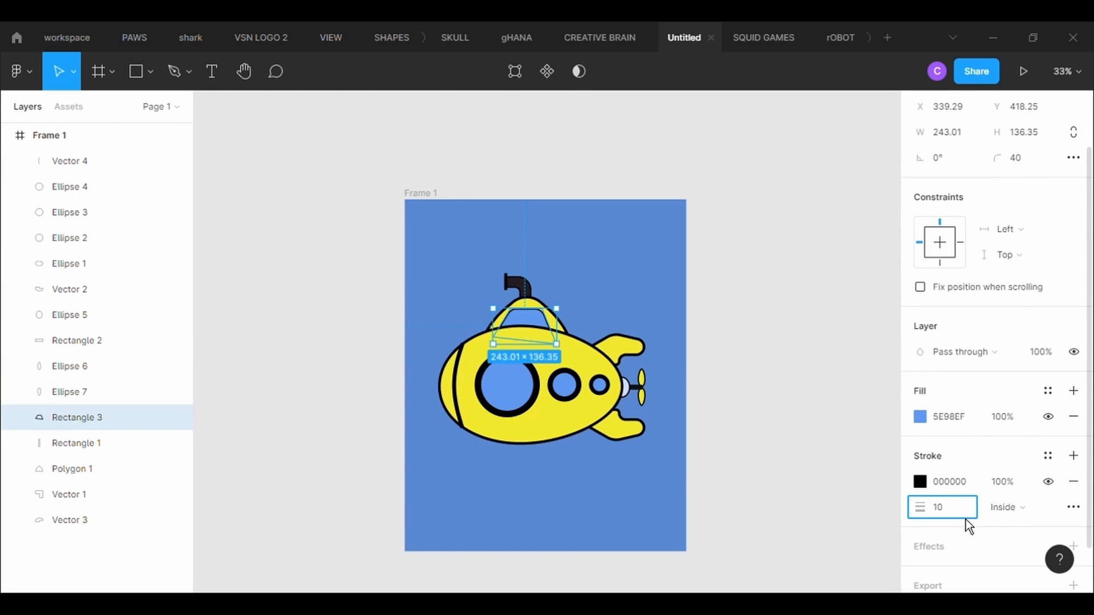
key(Return)
click(674, 529)
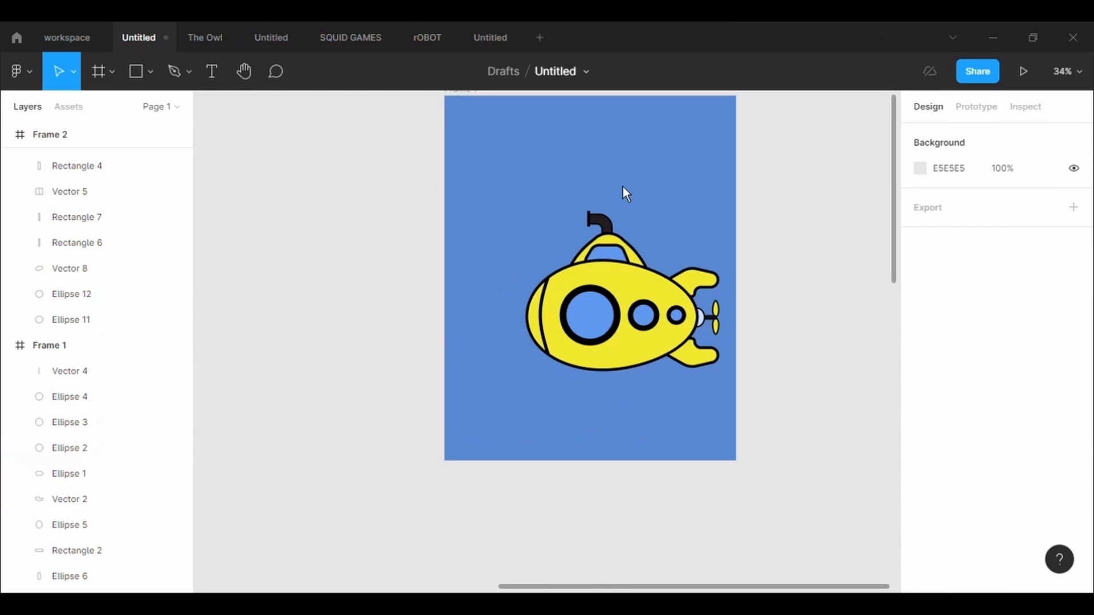
- Draw a closed four-point strip with the Pen tool across the full width of the frame's lower edge, about 209 high
key(p)
scroll(510, 269, up, 5)
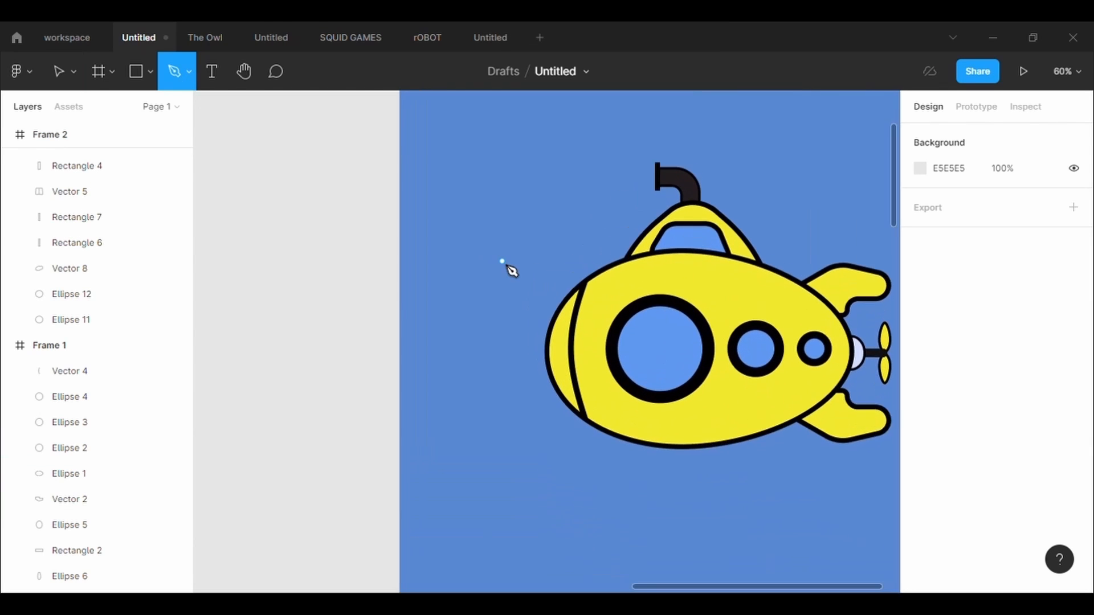
scroll(465, 474, left, 1)
scroll(466, 474, right, 4)
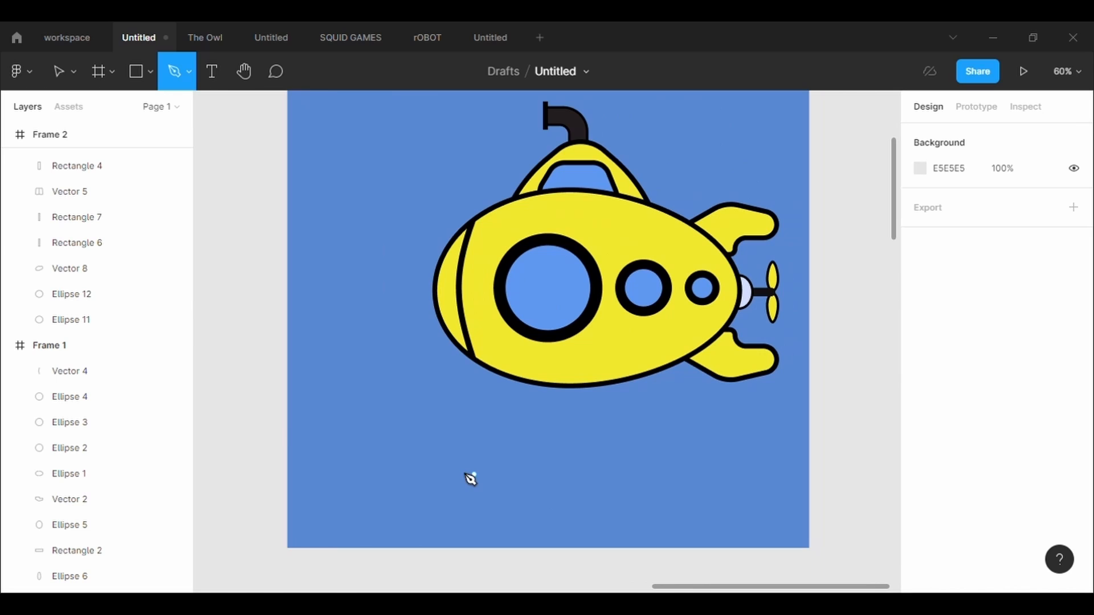
click(290, 447)
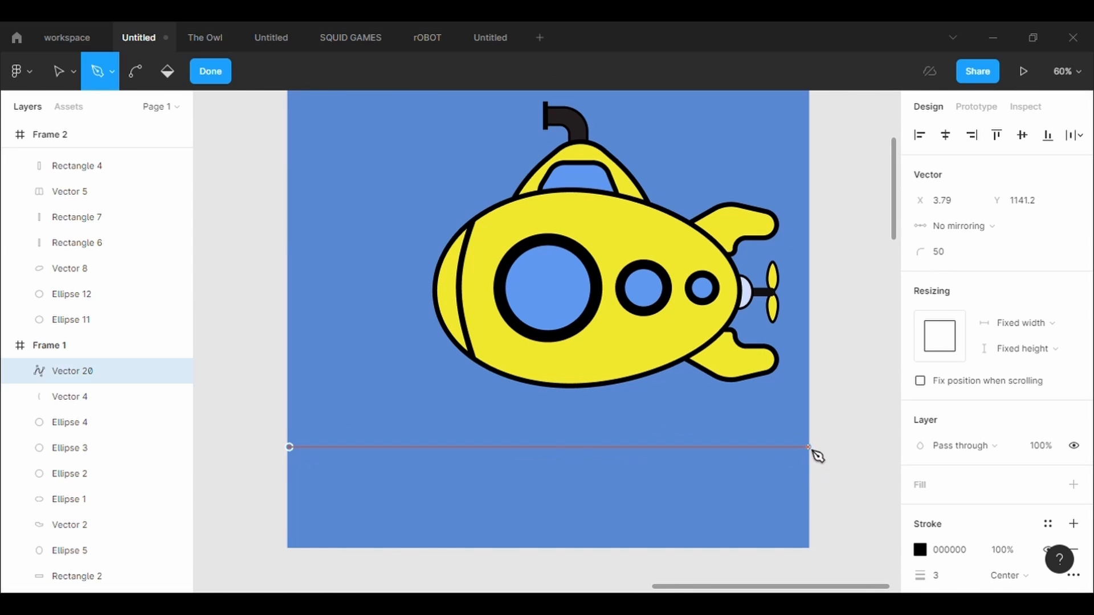
click(290, 548)
click(291, 448)
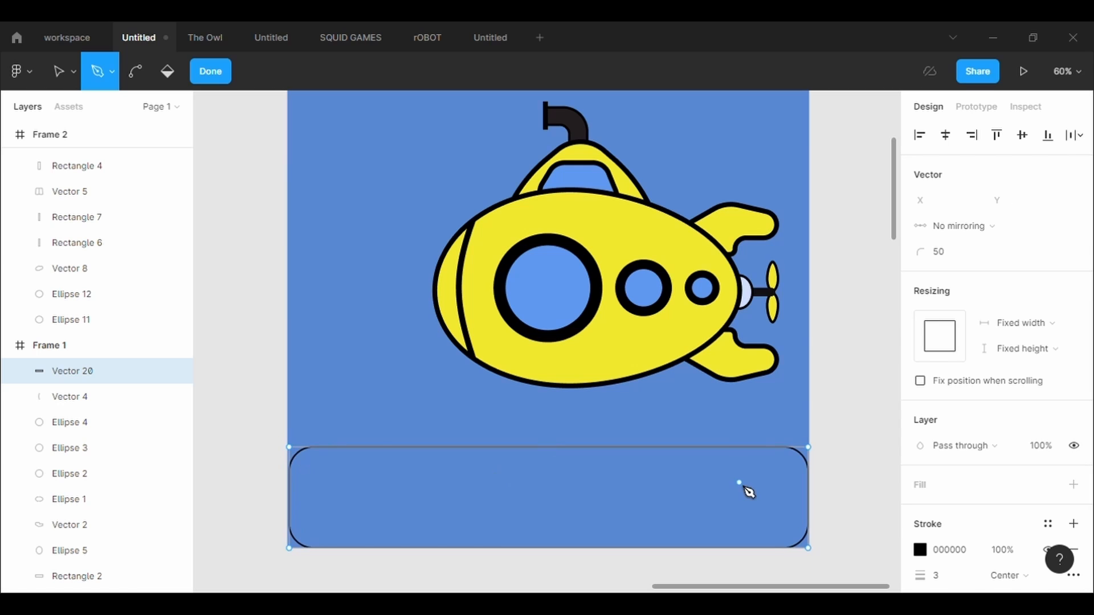
- Set the strip's corner radius to 0 and stretch it to the frame's left edge, 1077.72 wide
key(Escape)
text(0)
key(Return)
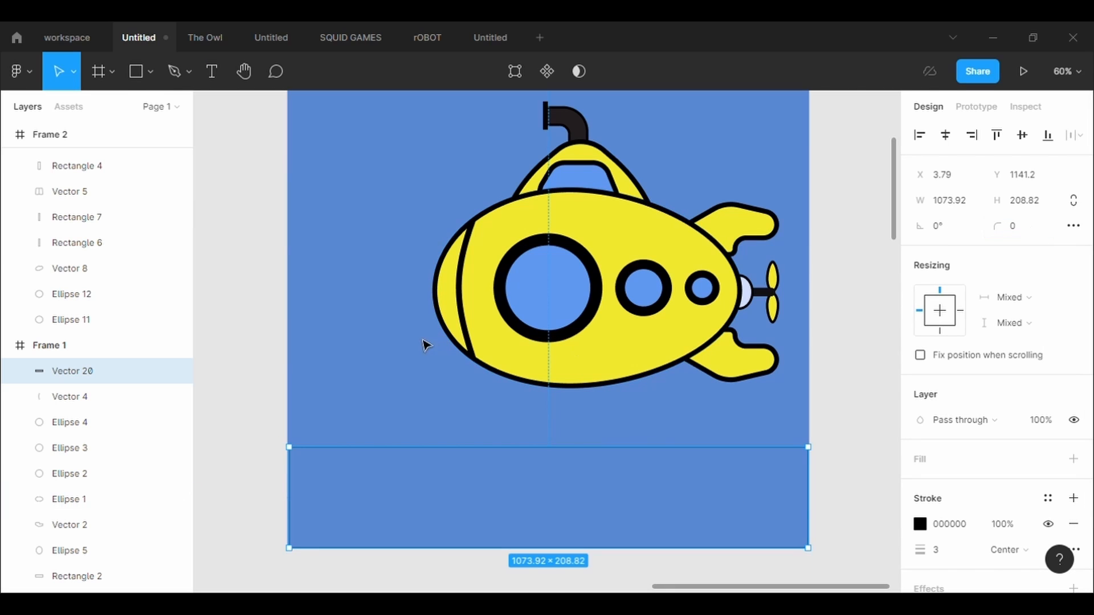
drag(289, 500, 287, 501)
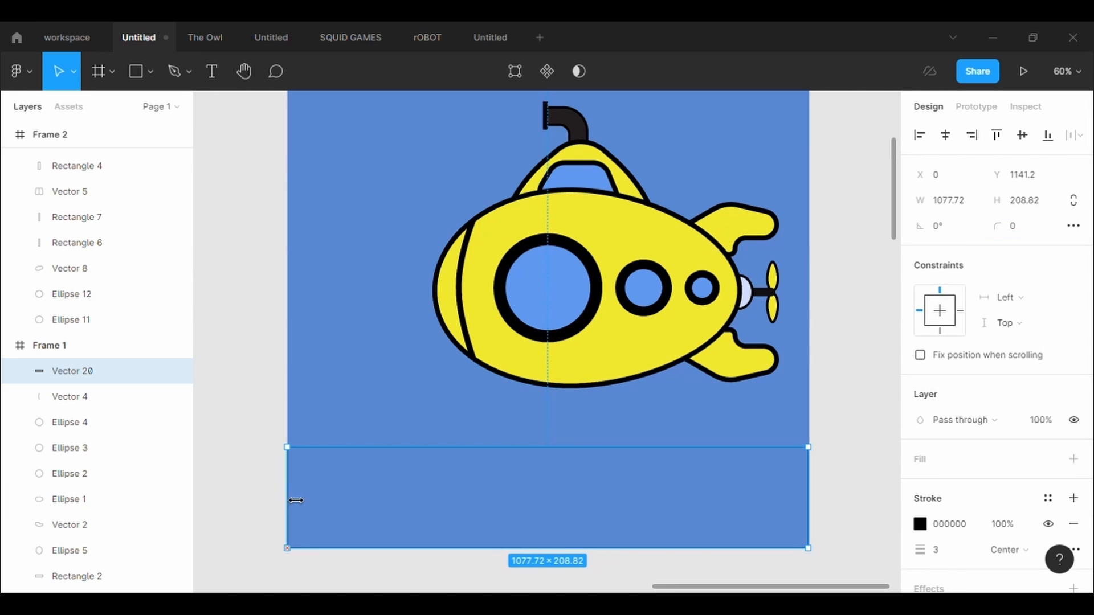
- Bend the strip's upper edge into a gentle wave, dipping on the left and rising on the right, undoing the unwanted handle adjustments
click(521, 73)
click(135, 74)
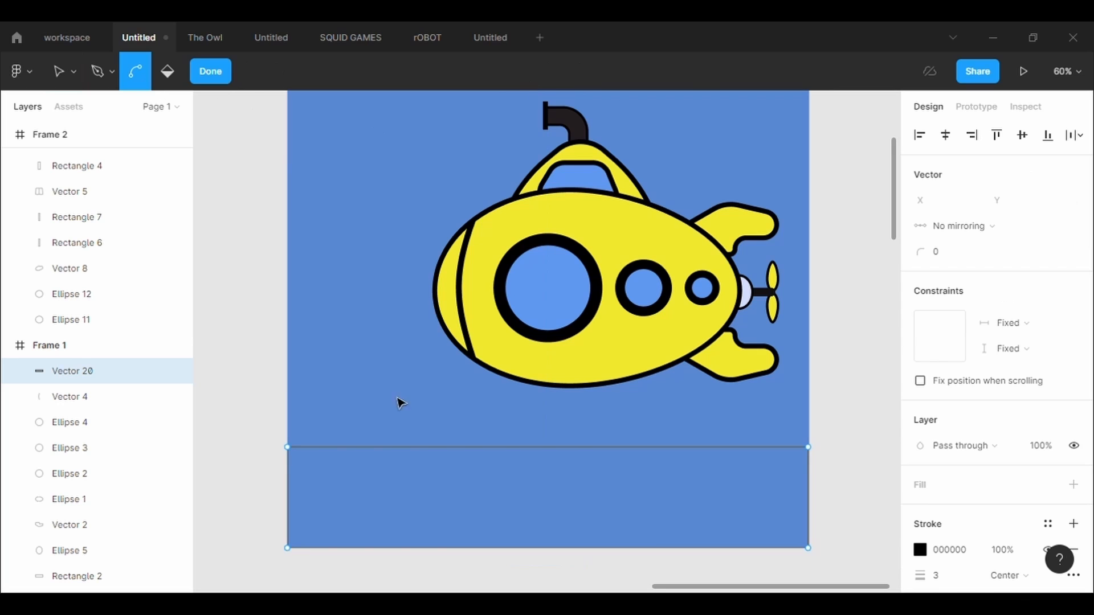
drag(409, 447, 546, 508)
drag(604, 478, 565, 428)
drag(768, 586, 828, 586)
drag(895, 468, 655, 453)
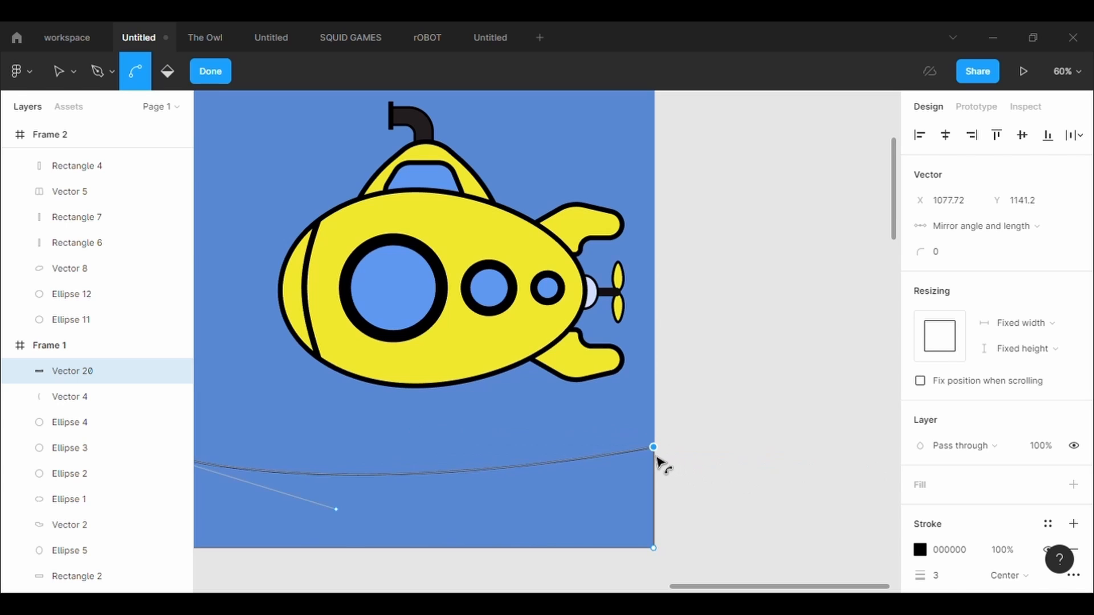
scroll(381, 521, left, 2)
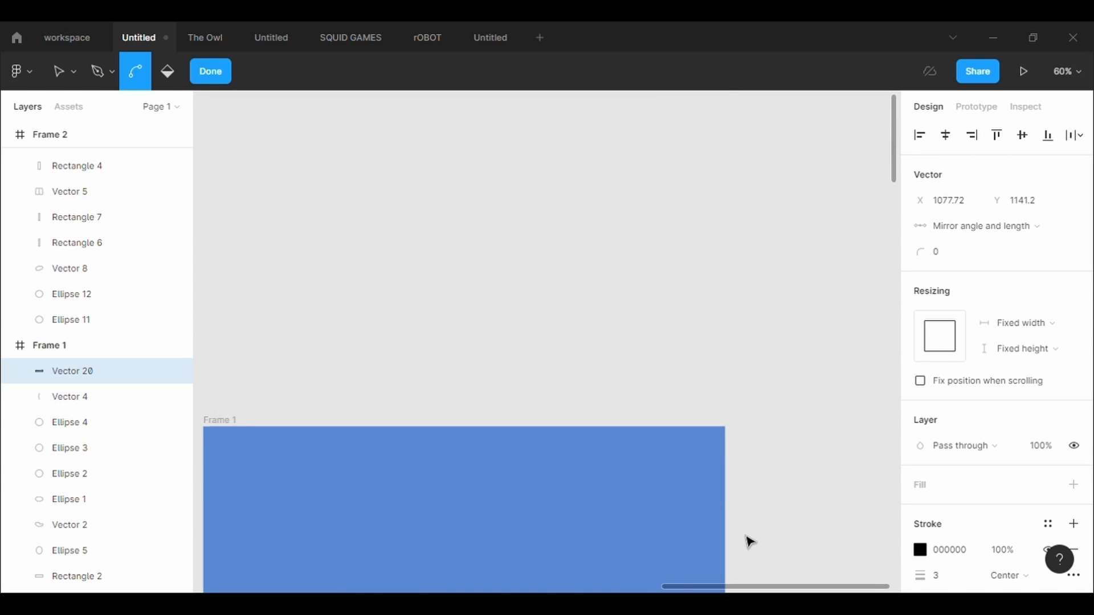
scroll(570, 342, left, 4)
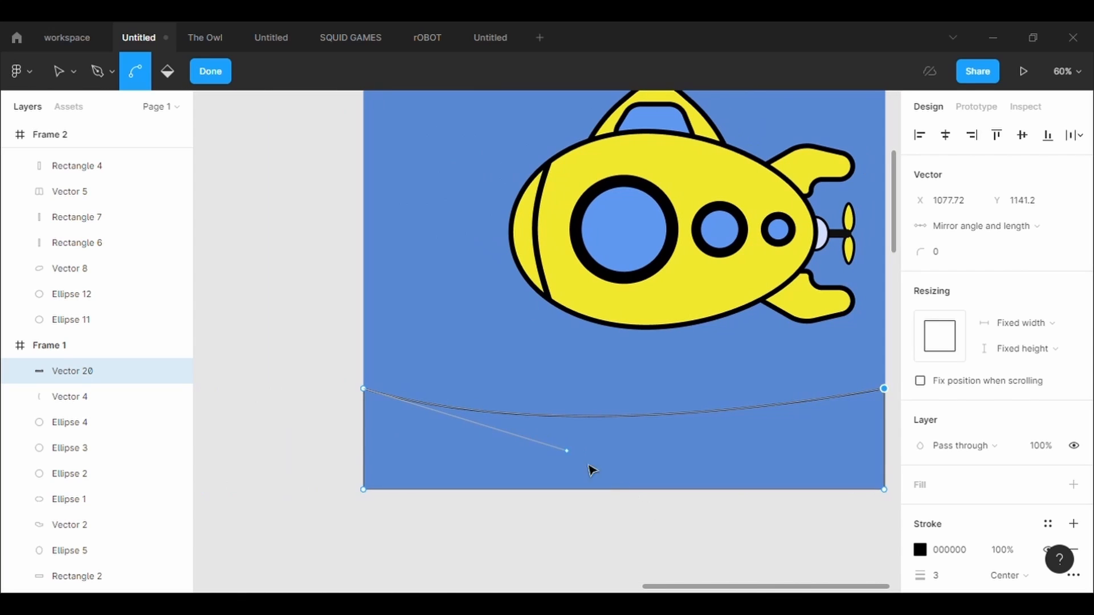
drag(569, 453, 434, 397)
key(ctrl+z)
key(ctrl+z)
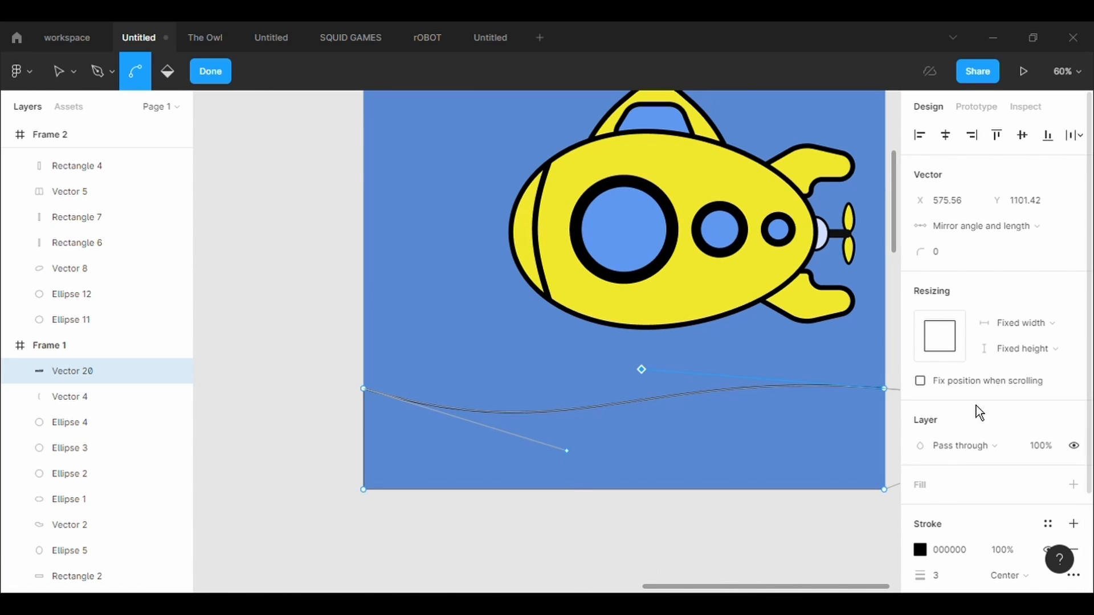
- Fill the wavy strip with dark blue 275E7D and finish editing its shape
click(1073, 485)
click(920, 511)
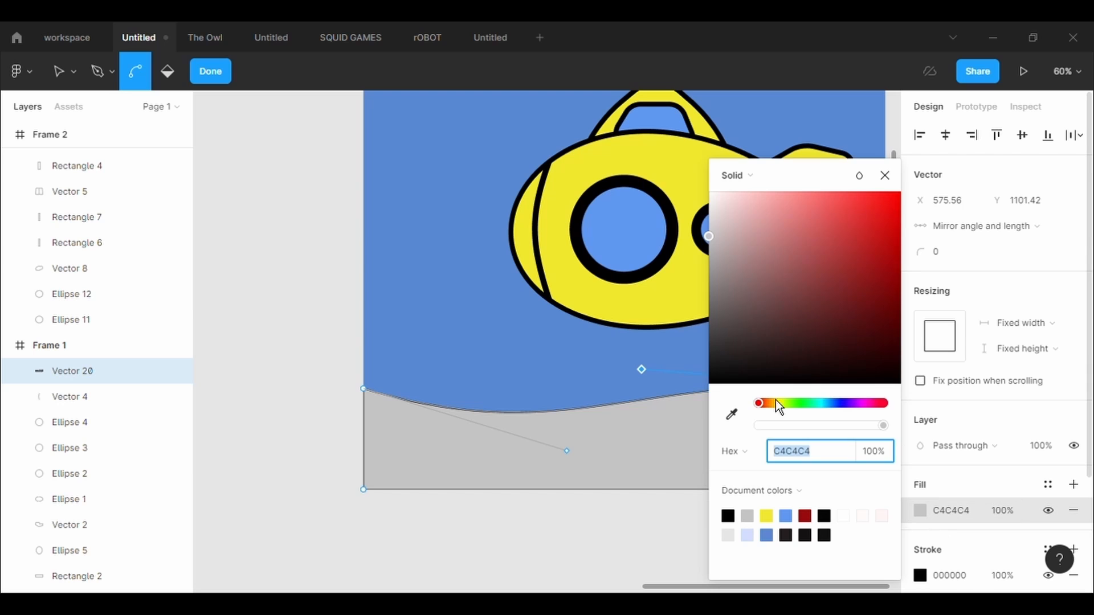
drag(775, 403, 828, 403)
click(816, 292)
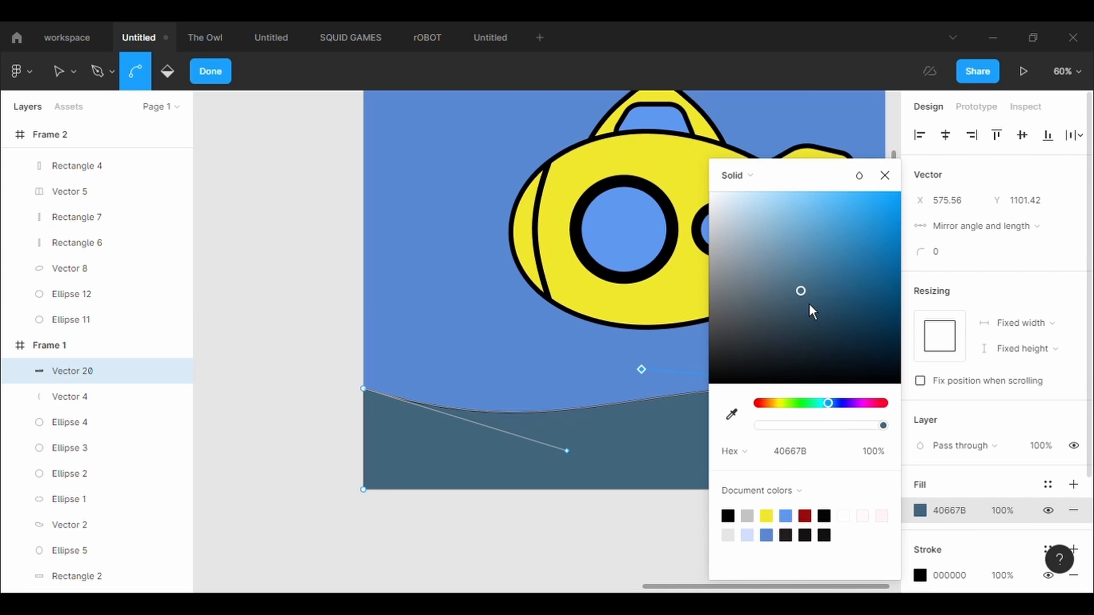
drag(809, 303, 846, 296)
drag(827, 184, 210, 288)
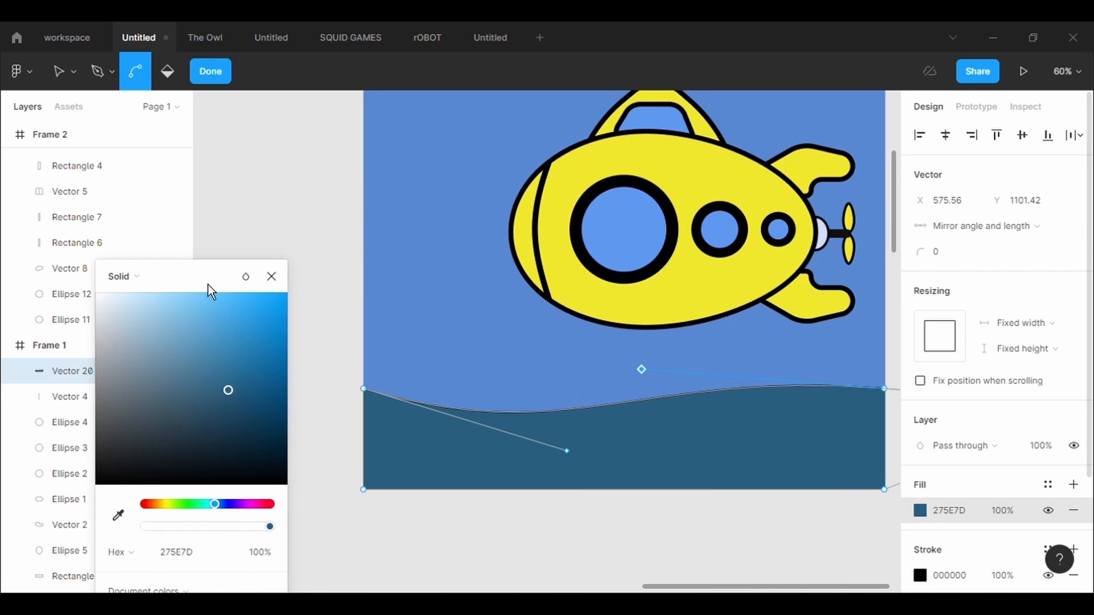
click(240, 232)
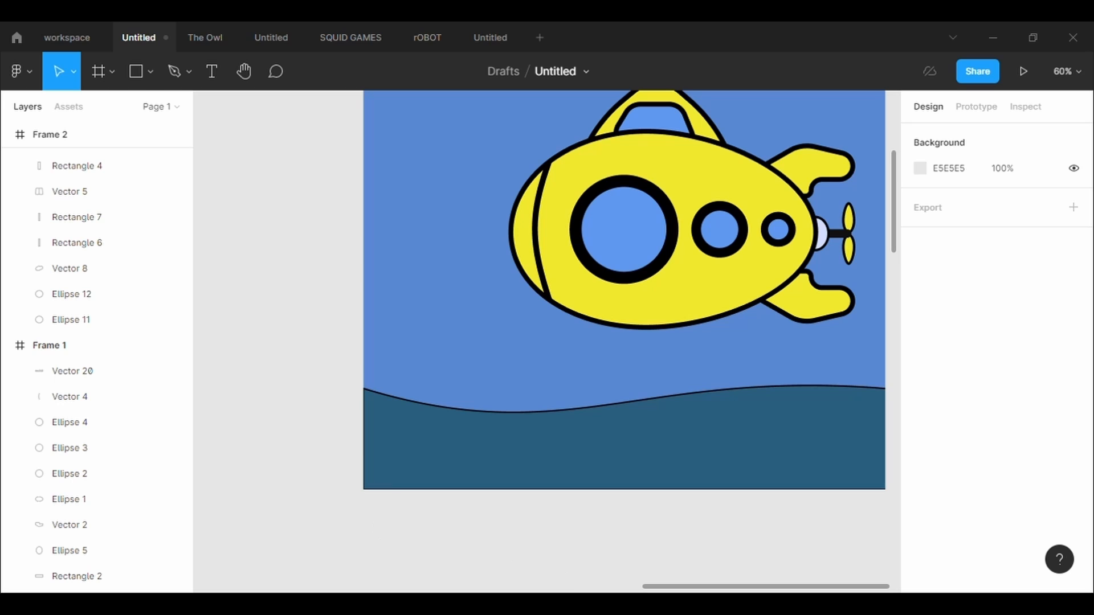
- Draw a closed, filled four-point shape with the Pen tool from the wave's middle to the frame's right edge, about 605 × 350
click(189, 72)
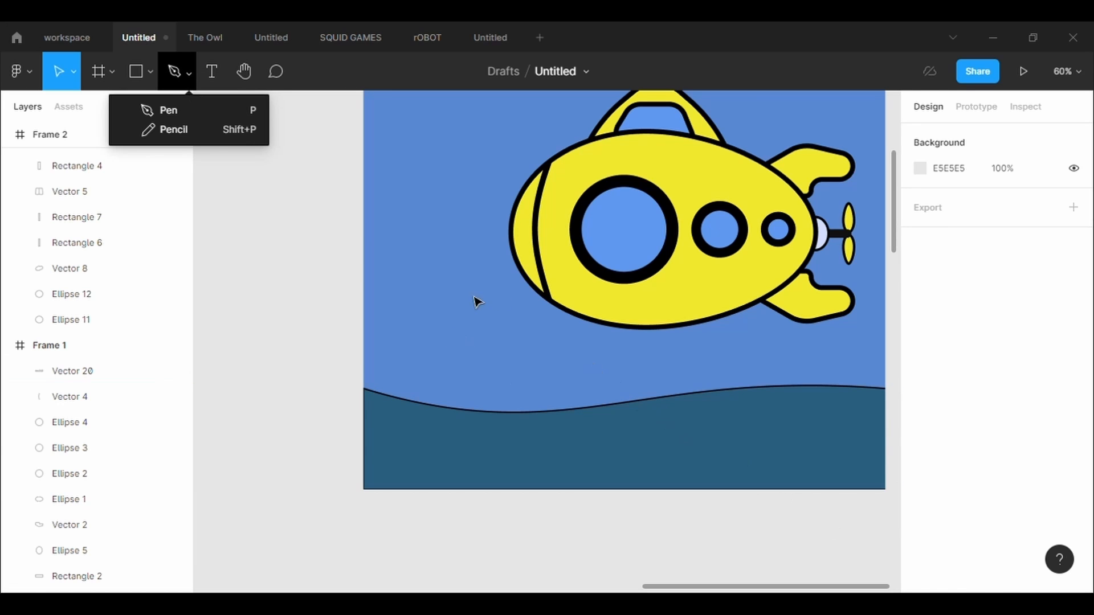
click(186, 117)
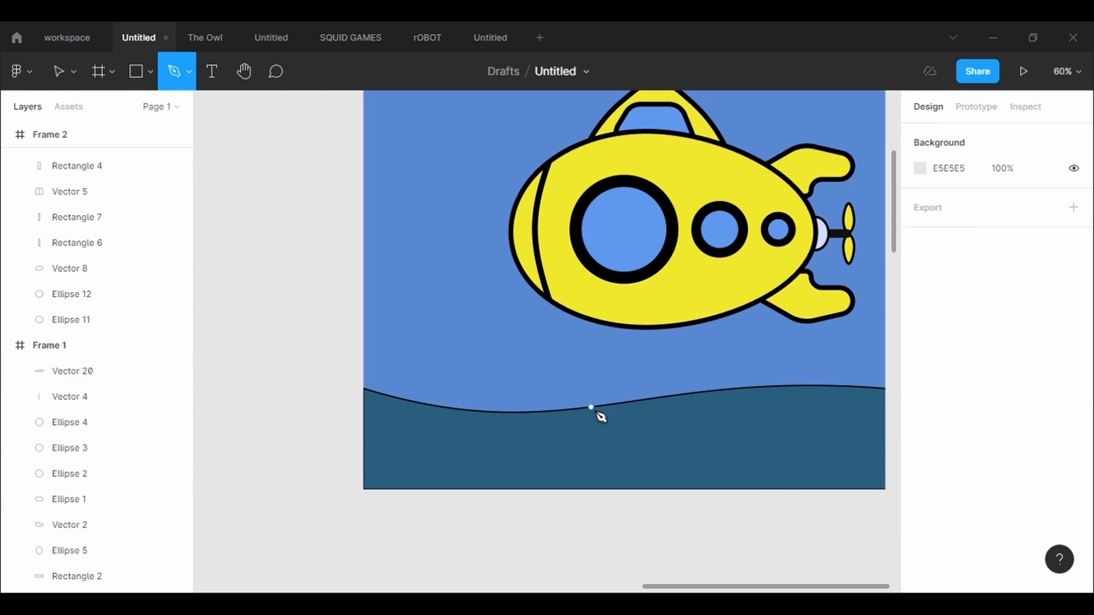
click(591, 406)
click(883, 323)
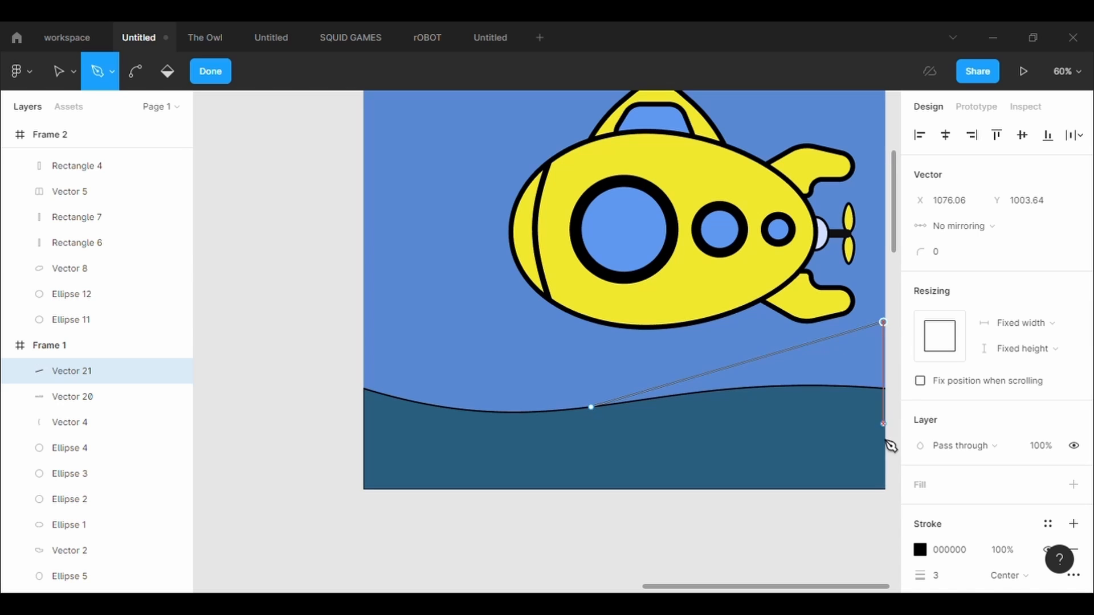
click(883, 491)
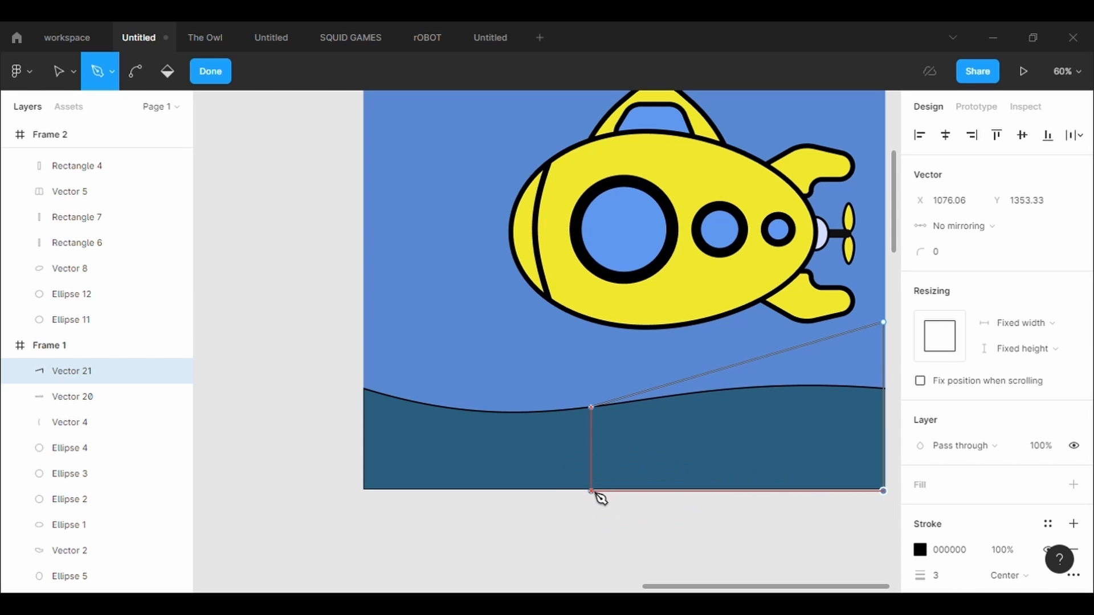
click(591, 491)
click(591, 407)
click(994, 486)
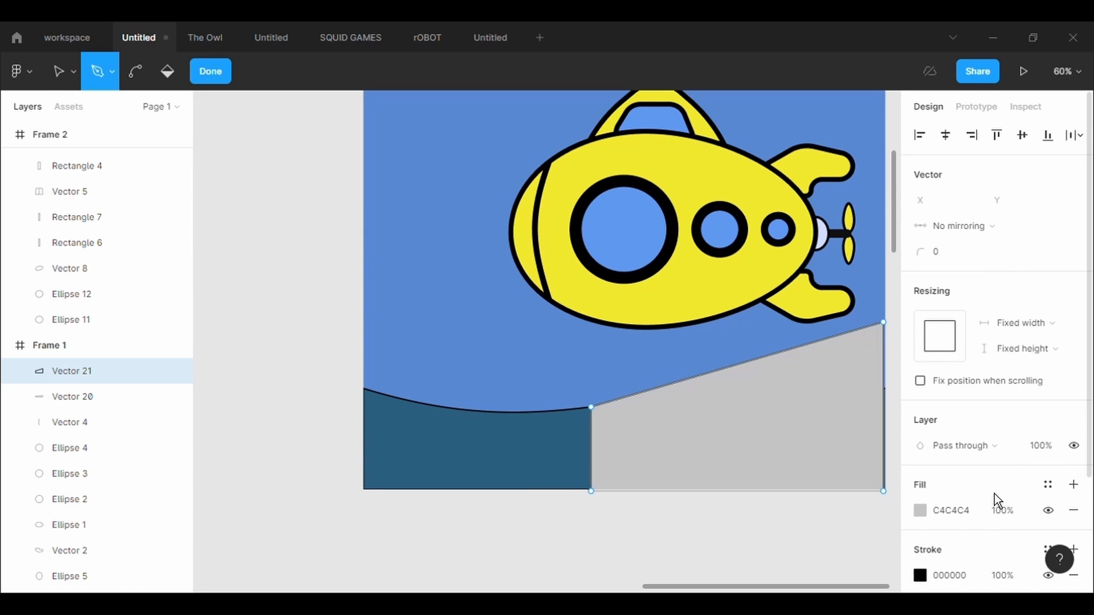
- Send the new slanted shape to the back and stretch it to the frame's right edge, 608.85 wide
right_click(797, 408)
key(Escape)
right_click(798, 409)
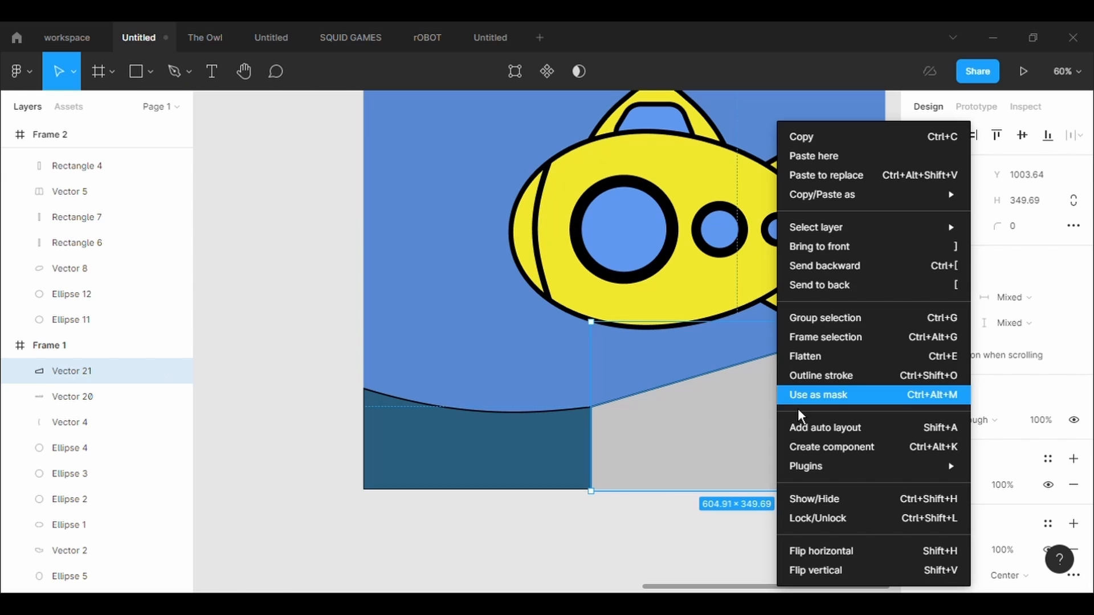
click(846, 284)
drag(883, 367, 886, 367)
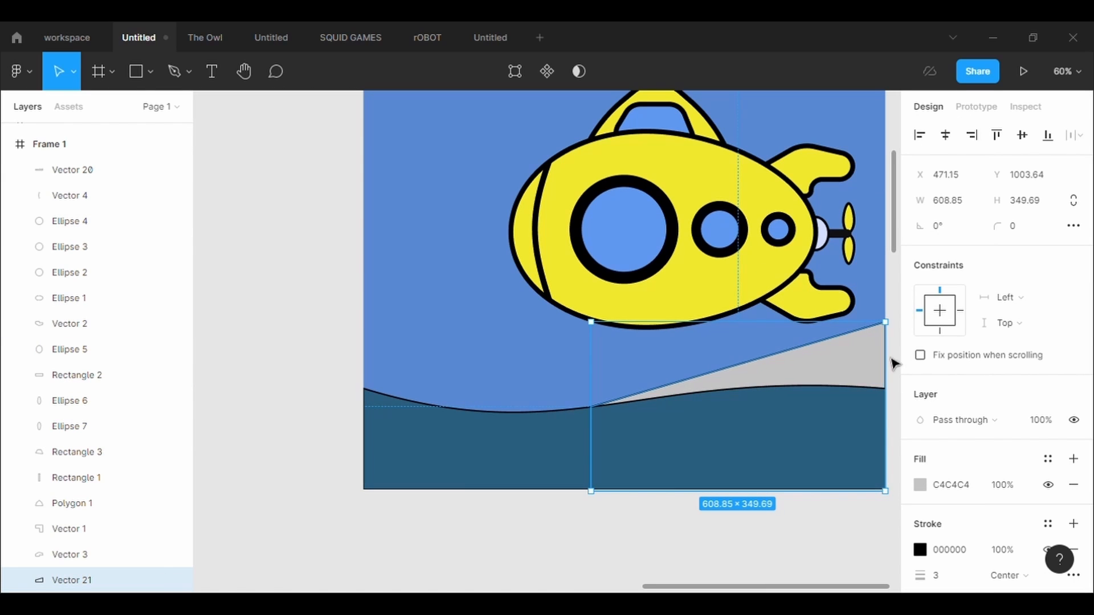
- Fill the slanted shape with the dark blue 275E7D sampled from the wavy strip
click(921, 486)
click(730, 414)
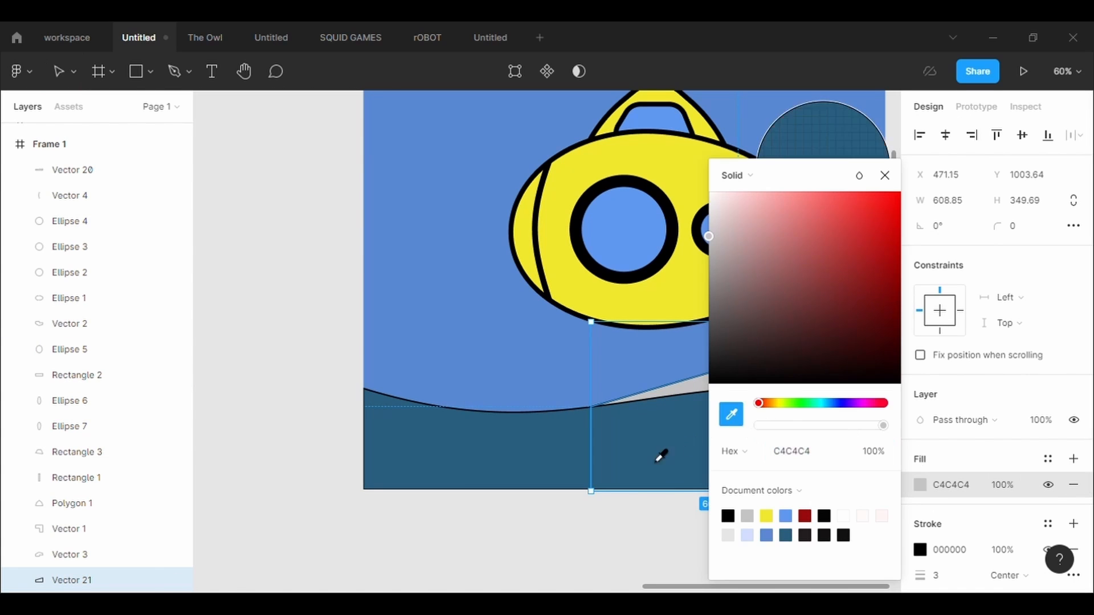
click(659, 454)
drag(812, 189, 273, 310)
click(383, 318)
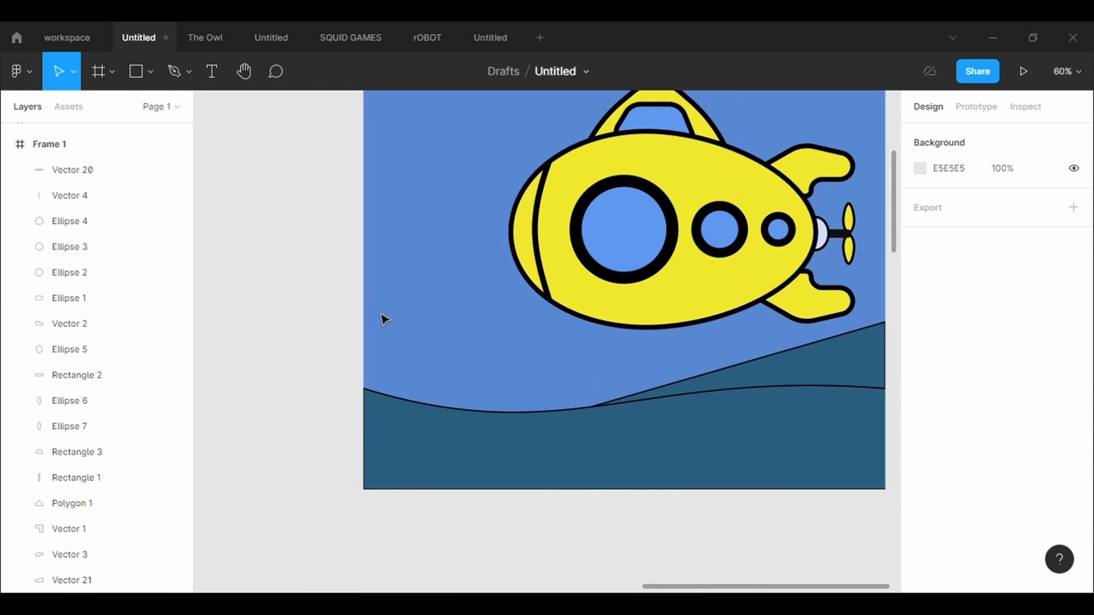
- Bend the slanted upper edge of the rear shape into a shallow downward curve
click(836, 360)
click(511, 73)
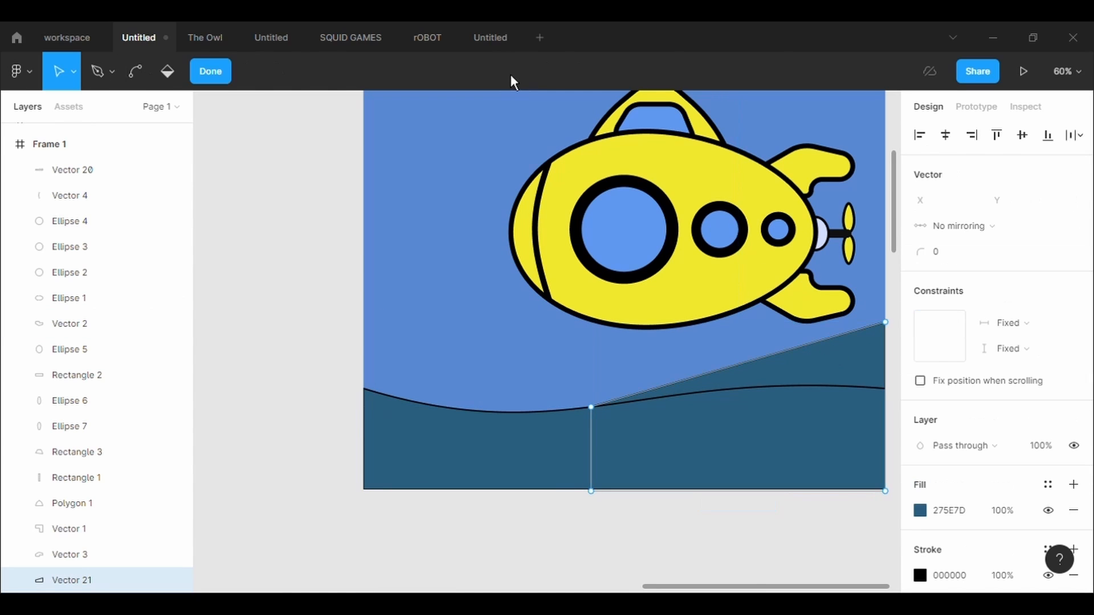
key(ctrl)
drag(772, 355, 794, 379)
key(Escape)
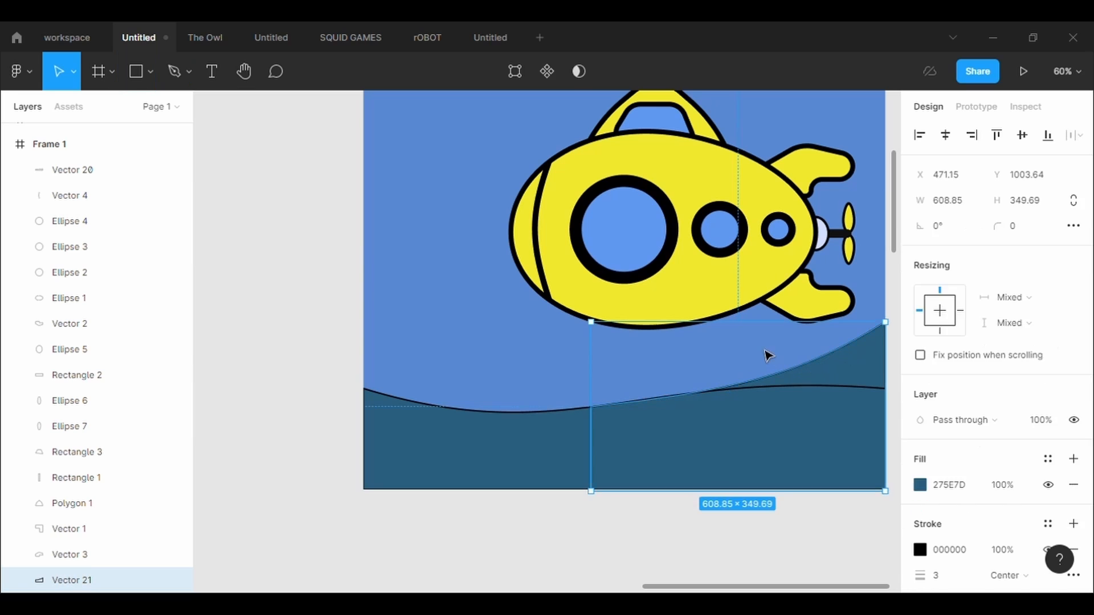
key(Escape)
- Enlarge the rear shape beyond the frame's right edge to about 709 × 452
click(887, 367)
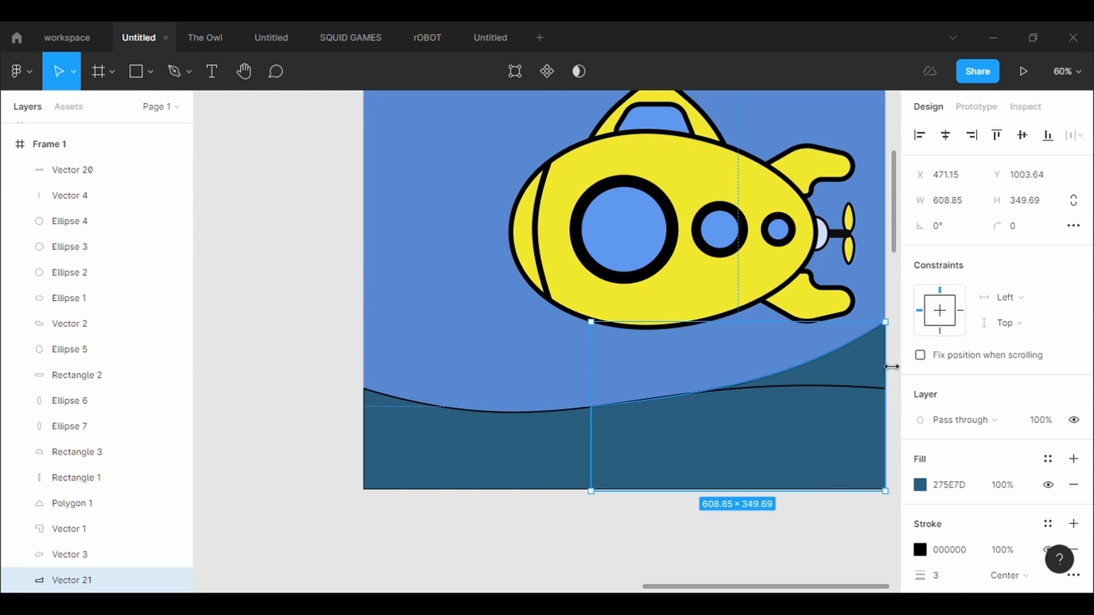
drag(886, 367, 647, 274)
click(515, 71)
click(734, 344)
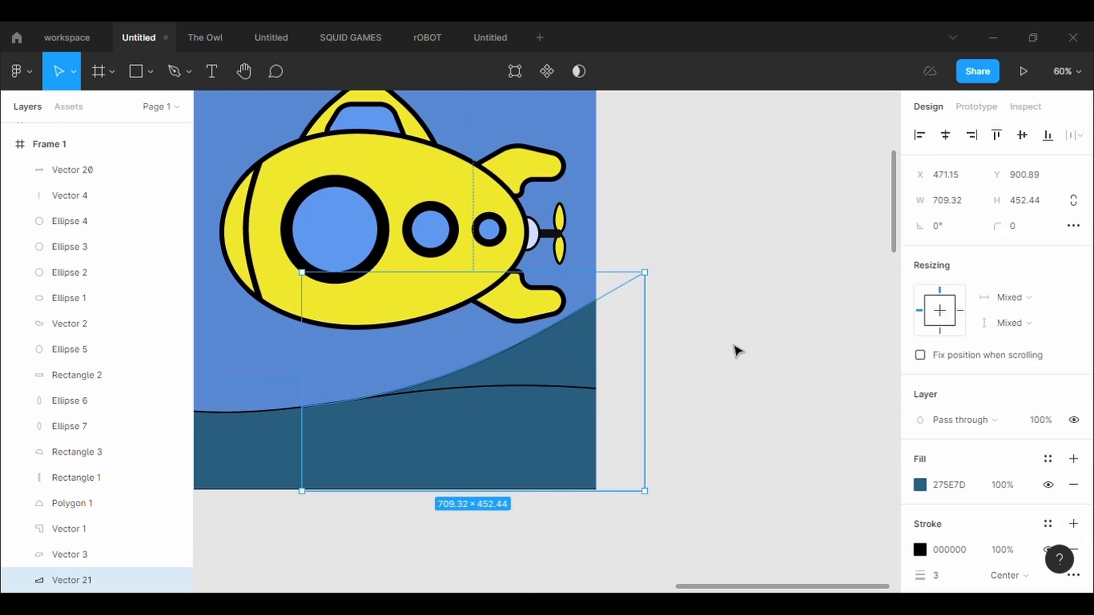
click(734, 346)
scroll(733, 345, left, 1)
scroll(735, 345, left, 10)
scroll(735, 346, right, 10)
scroll(735, 346, left, 1)
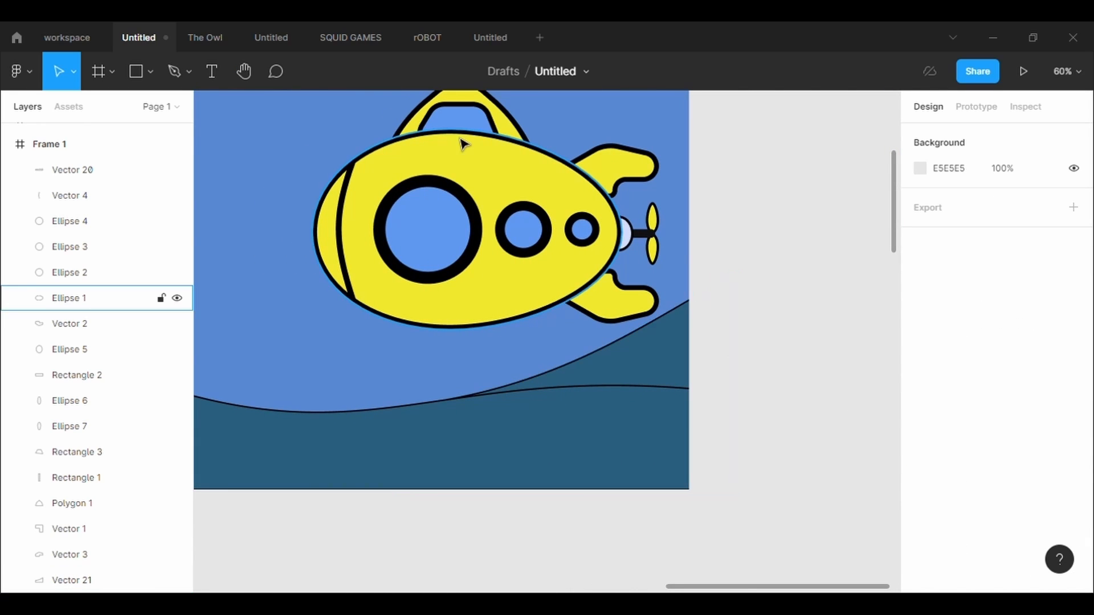
scroll(820, 422, right, 3)
scroll(820, 423, left, 3)
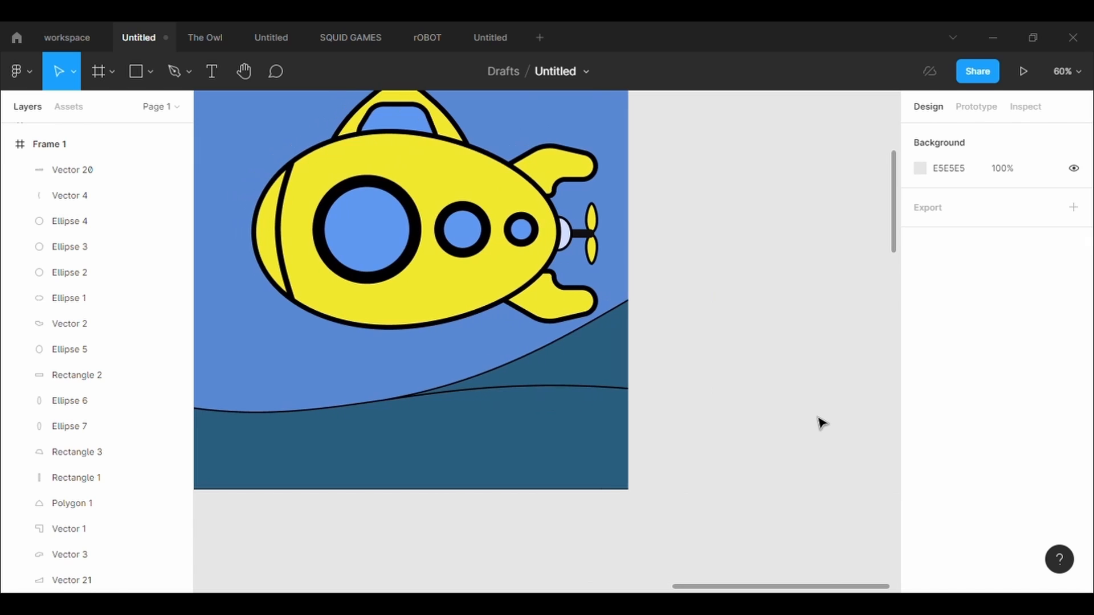
- Bend the rear shape's upper right corner with the Bend tool so its slope rounds off like a hill behind the submarine's tail
click(670, 345)
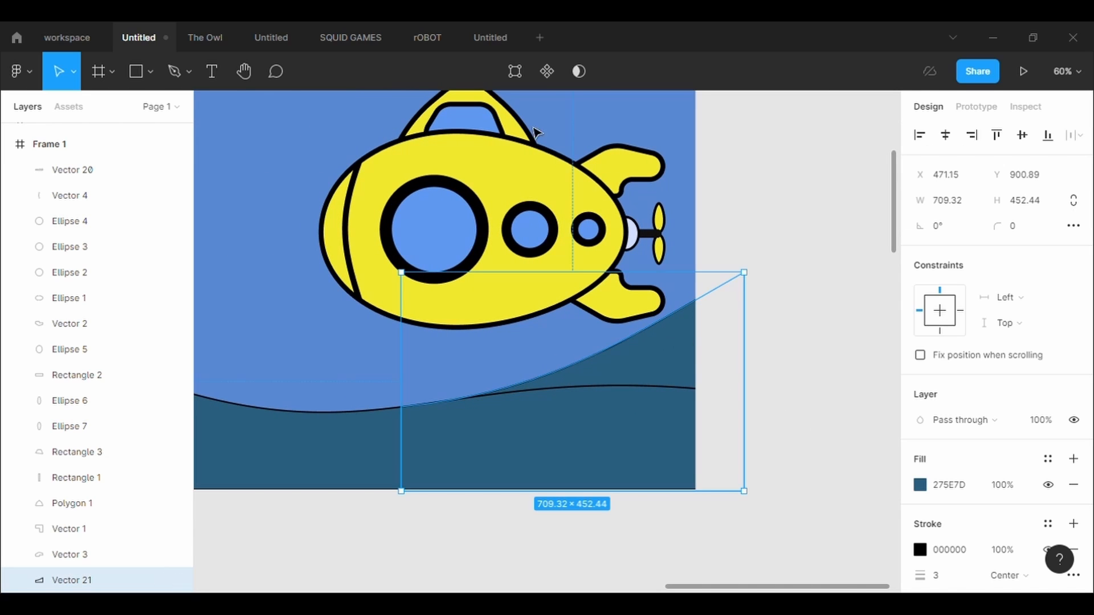
key(Return)
click(135, 72)
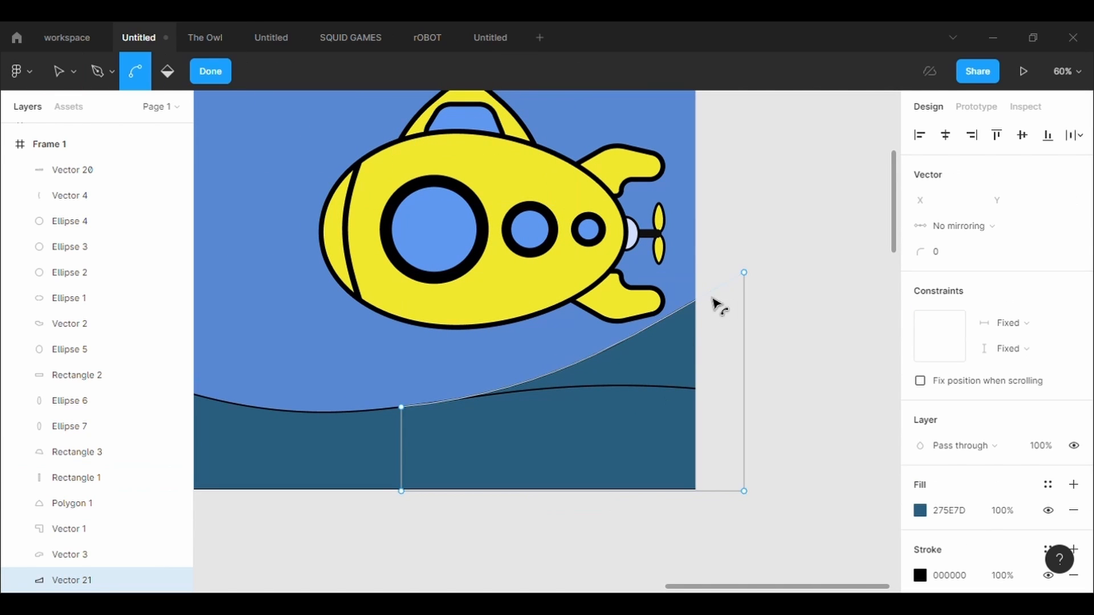
drag(704, 302, 740, 264)
double_click(754, 253)
click(754, 252)
scroll(546, 534, right, 3)
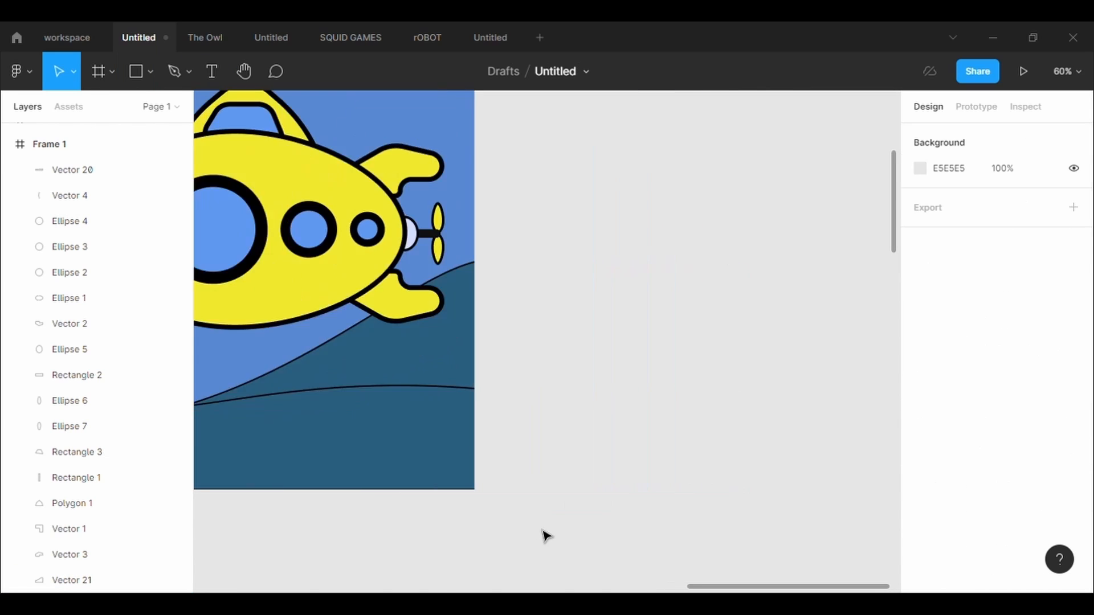
scroll(546, 536, left, 10)
scroll(545, 536, right, 10)
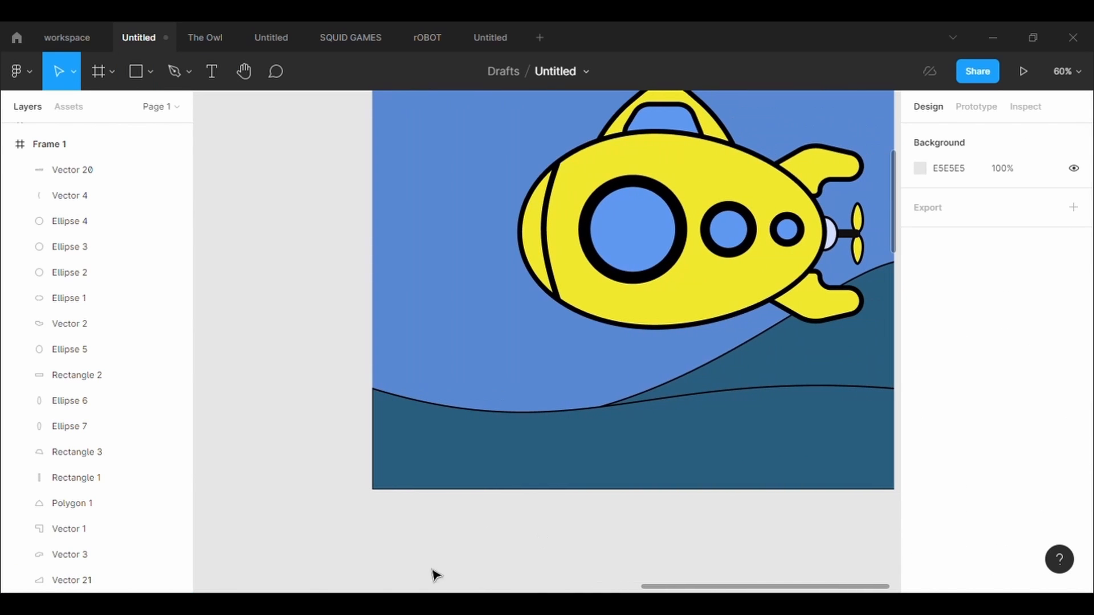
- Draw a rectangle about 94 × 53 on the left part of the wavy strip with a corner radius of 10
click(149, 80)
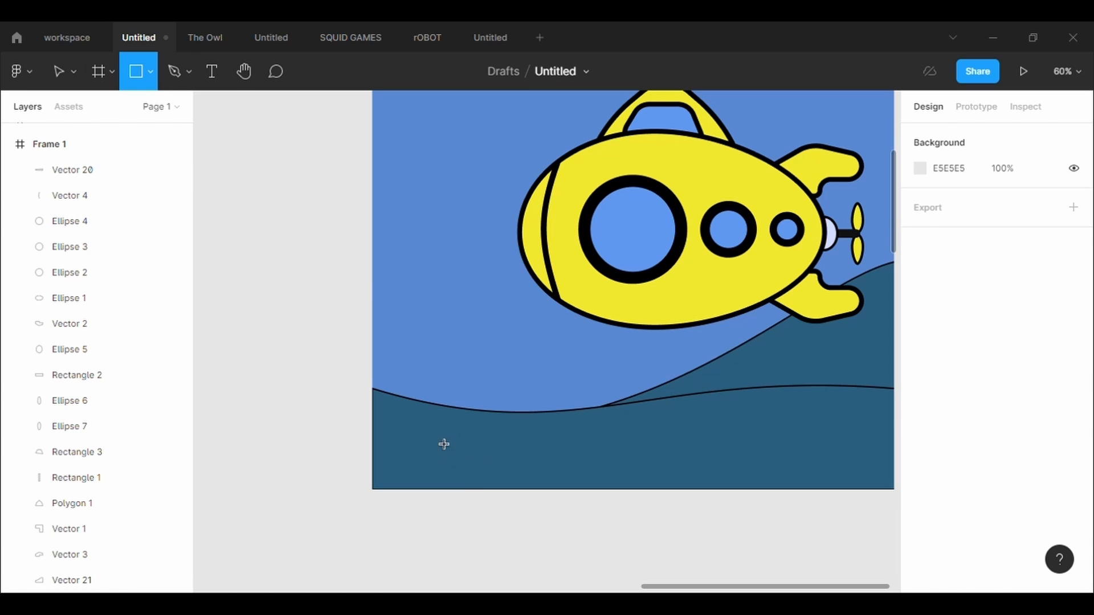
mouse_move(431, 432)
mouse_down()
mouse_move(494, 466)
mouse_move(478, 459)
mouse_up()
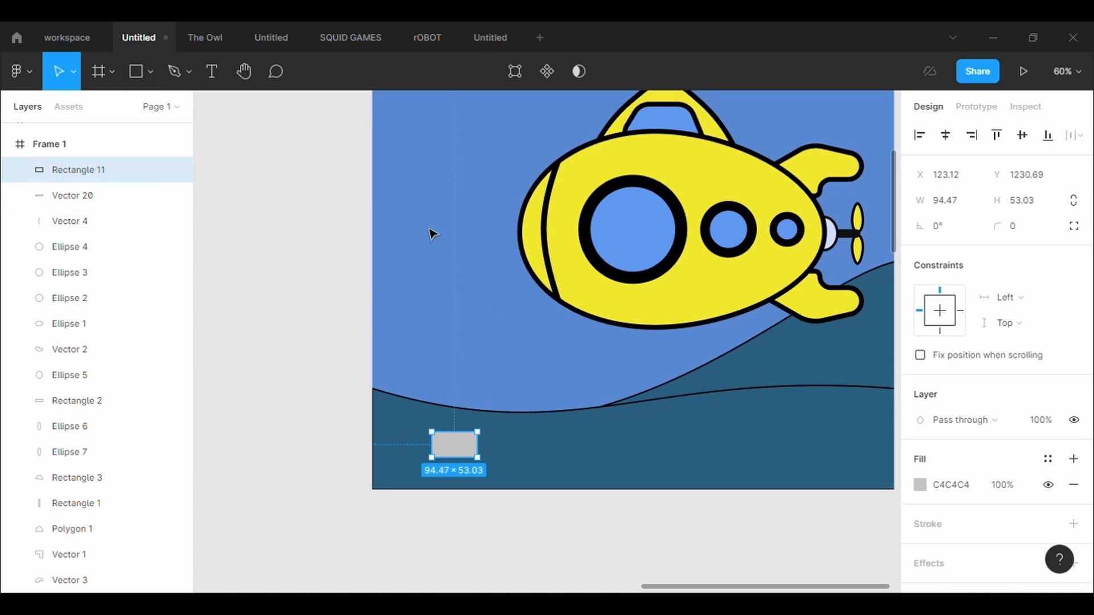
click(1033, 233)
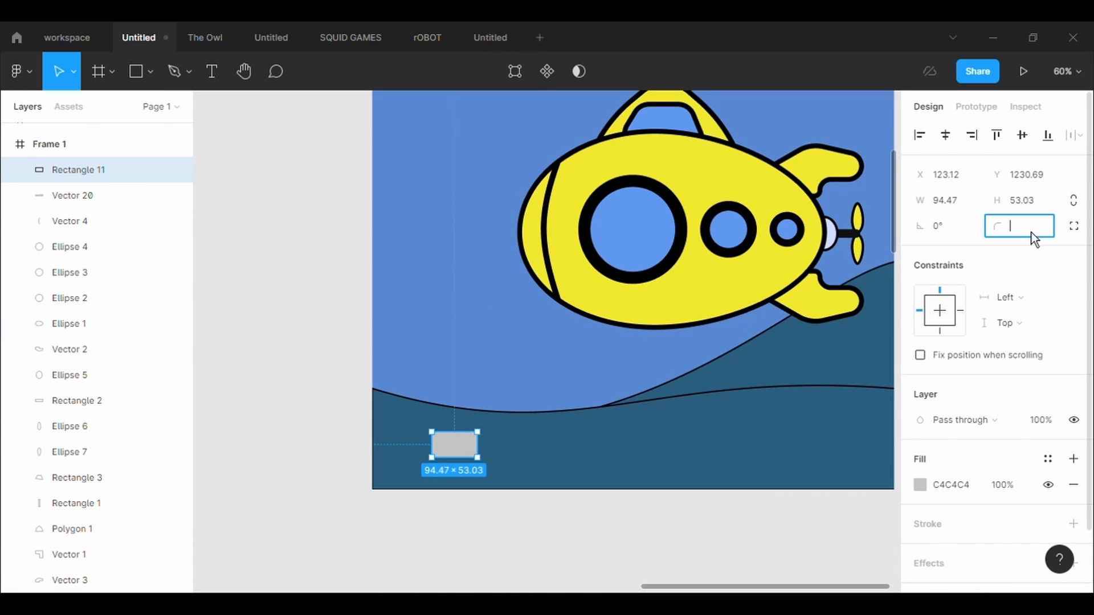
key(Return)
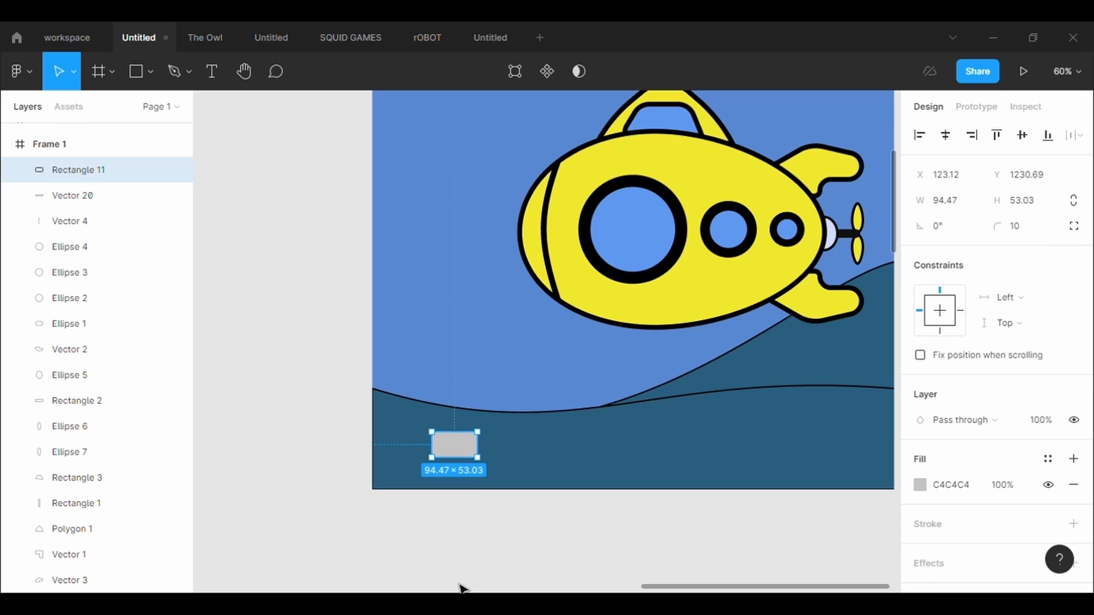
- Reduce the small rectangle's height to about 25 and give it a black inside outline of weight 5
drag(456, 432, 456, 446)
click(1014, 535)
click(951, 583)
text(5)
key(Return)
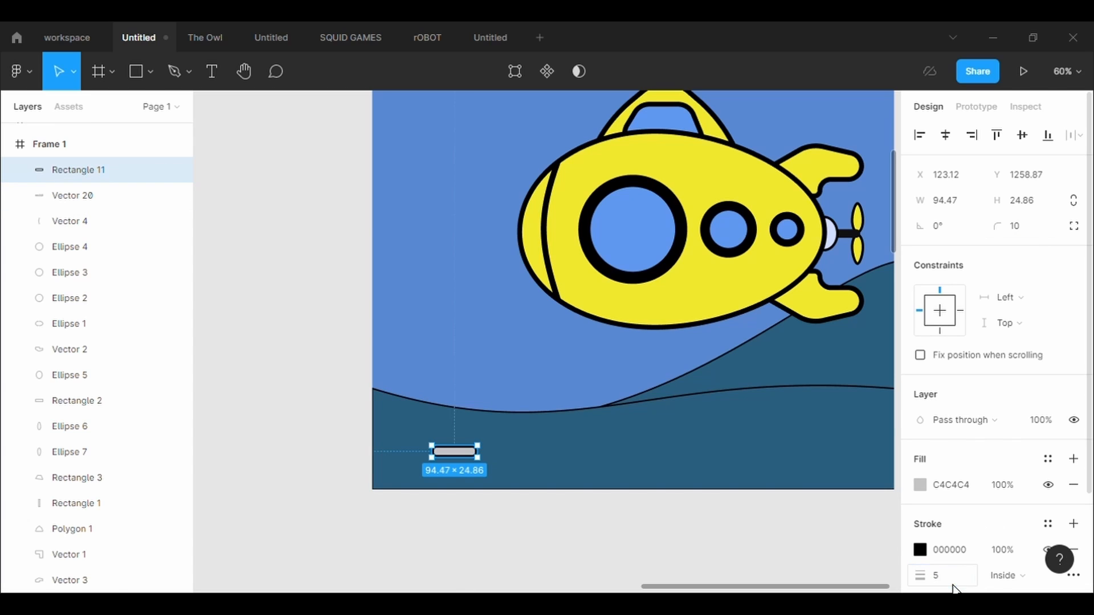
click(1035, 237)
click(460, 376)
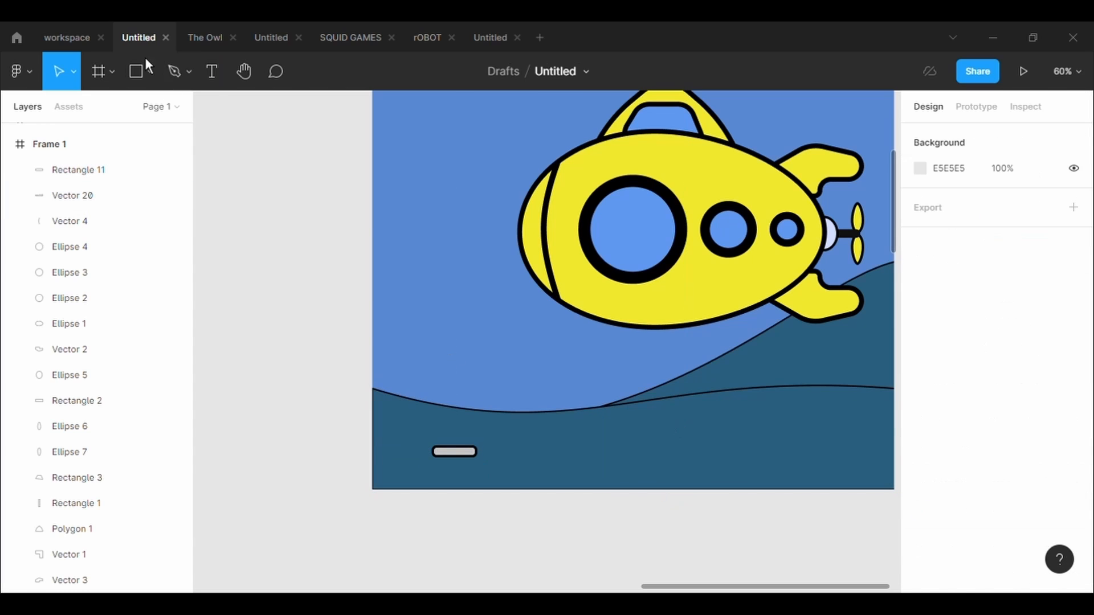
- Draw a closed zigzag seaweed outline with the Pen tool rising from the small rectangle to a point, about 111 × 322
click(177, 73)
click(448, 451)
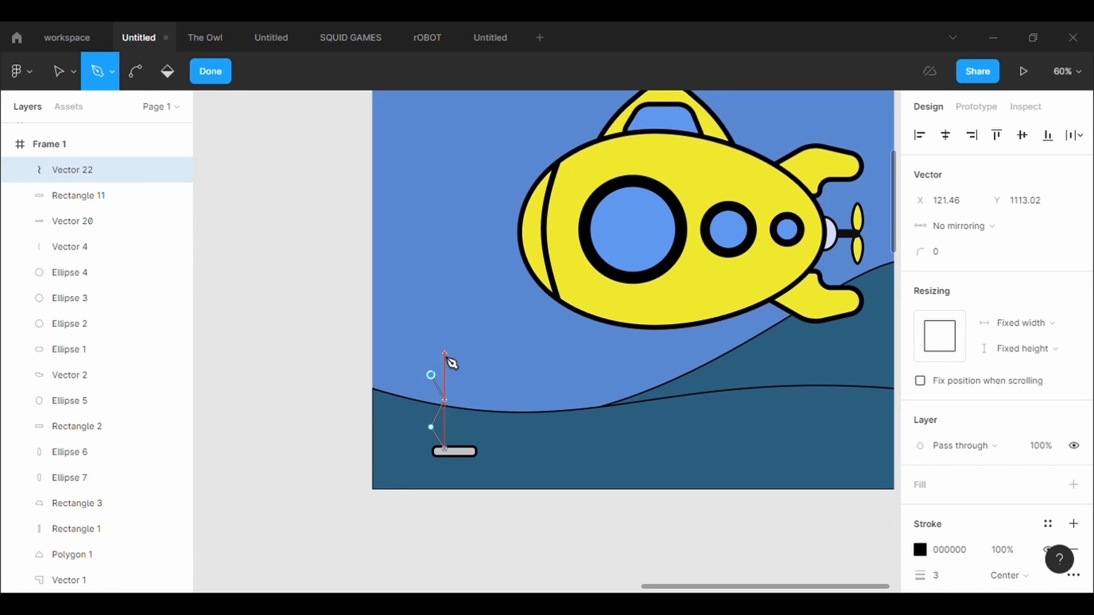
click(445, 348)
click(431, 329)
click(453, 293)
click(477, 328)
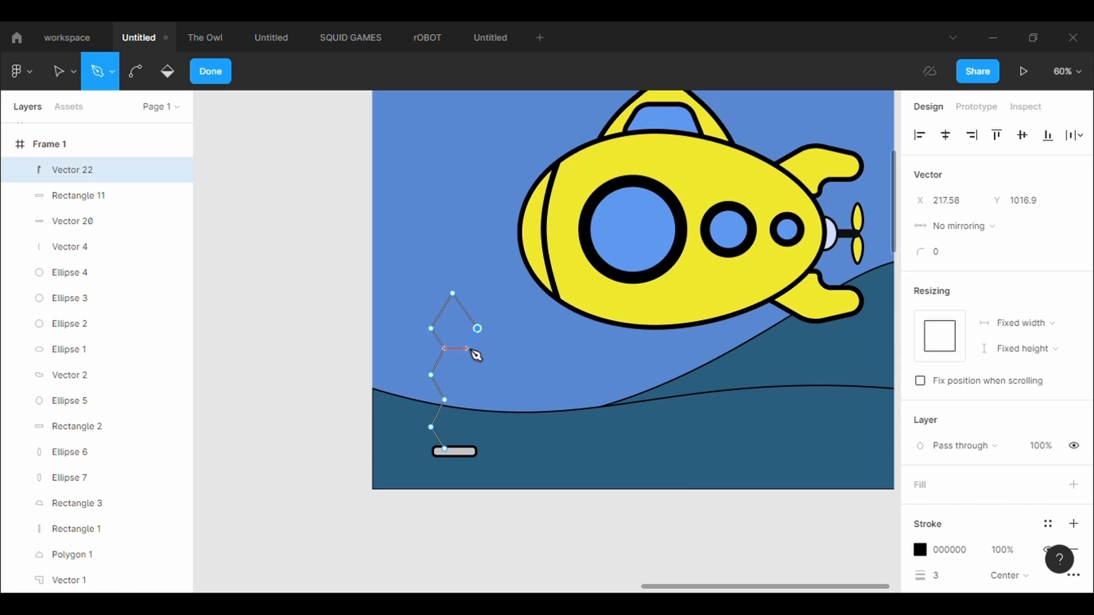
click(466, 348)
click(477, 375)
click(466, 400)
click(485, 427)
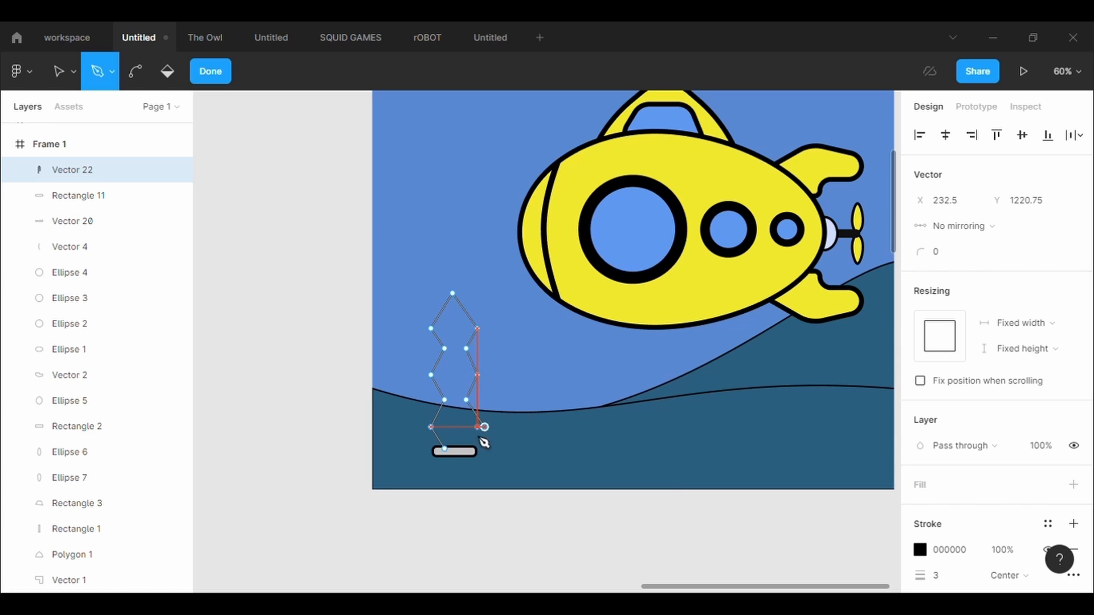
click(466, 448)
click(452, 453)
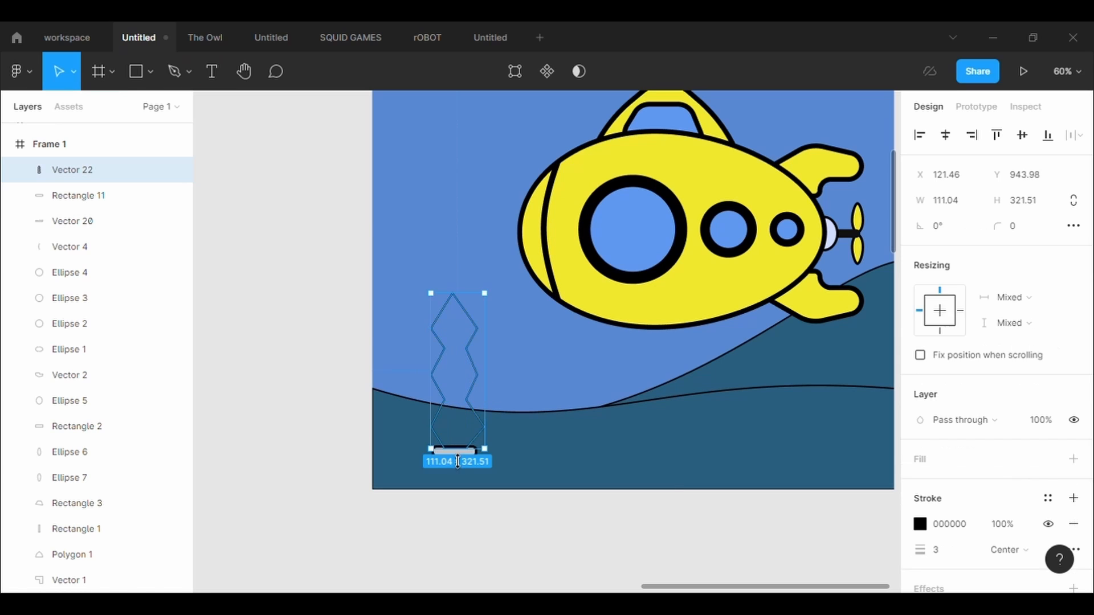
- Add a fill to the zigzag seaweed shape and set it to green 4BAF49
click(955, 475)
click(920, 484)
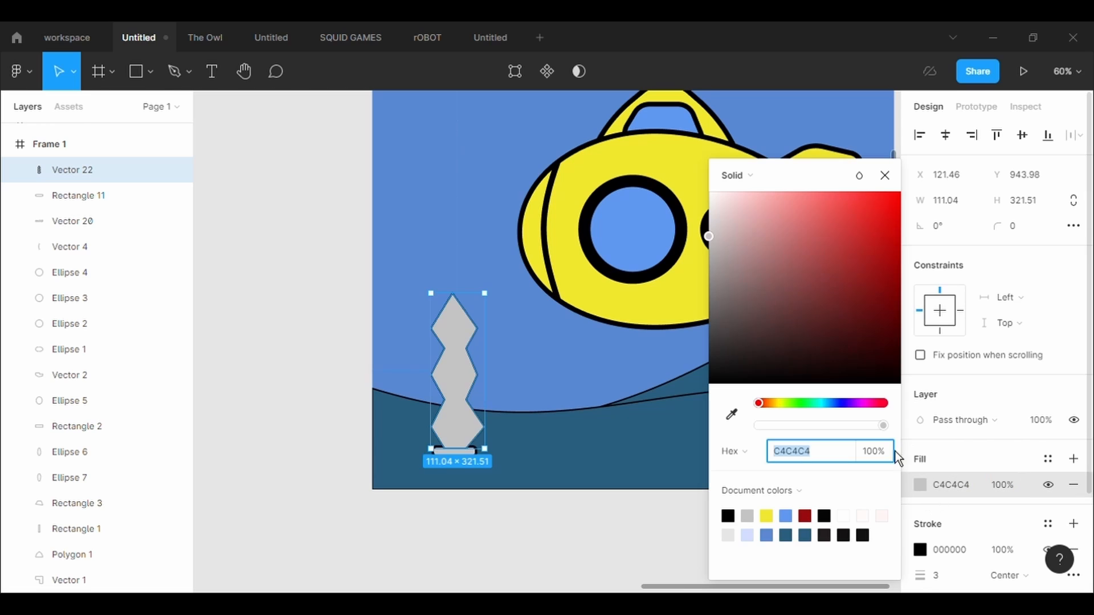
click(803, 403)
click(845, 264)
drag(848, 272, 829, 264)
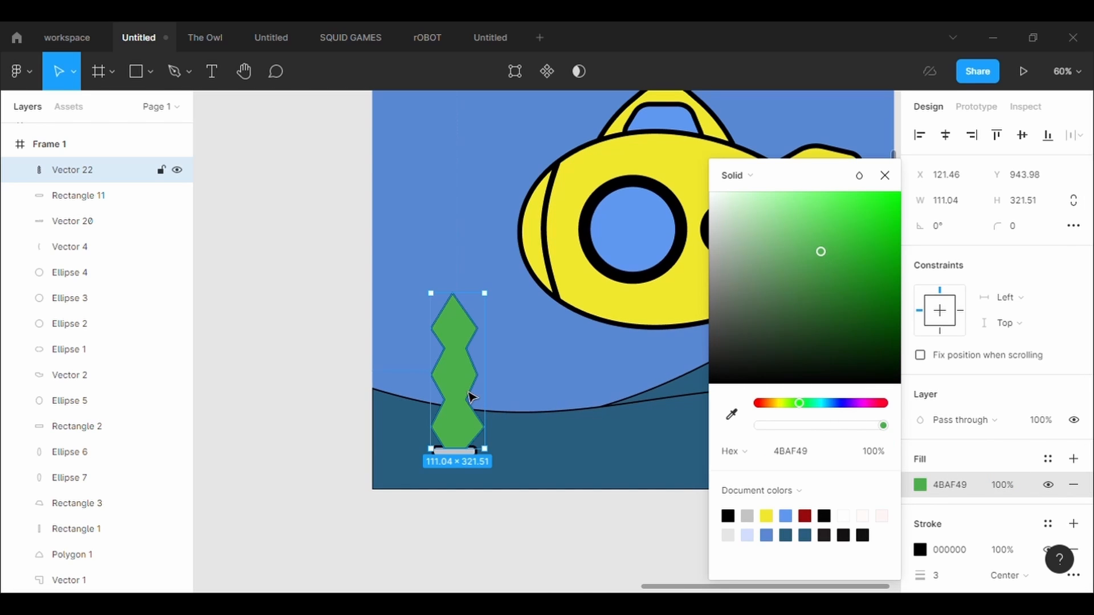
- Round the green seaweed shape with a corner radius of 50 and set its top point's radius to 10
click(1017, 230)
text(50)
key(Return)
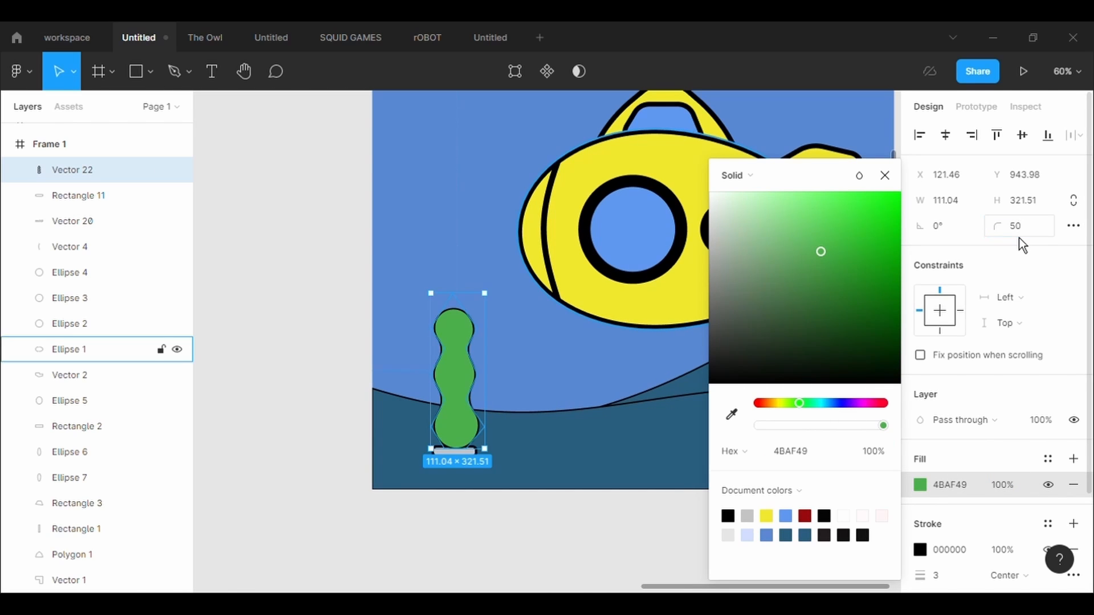
key(Return)
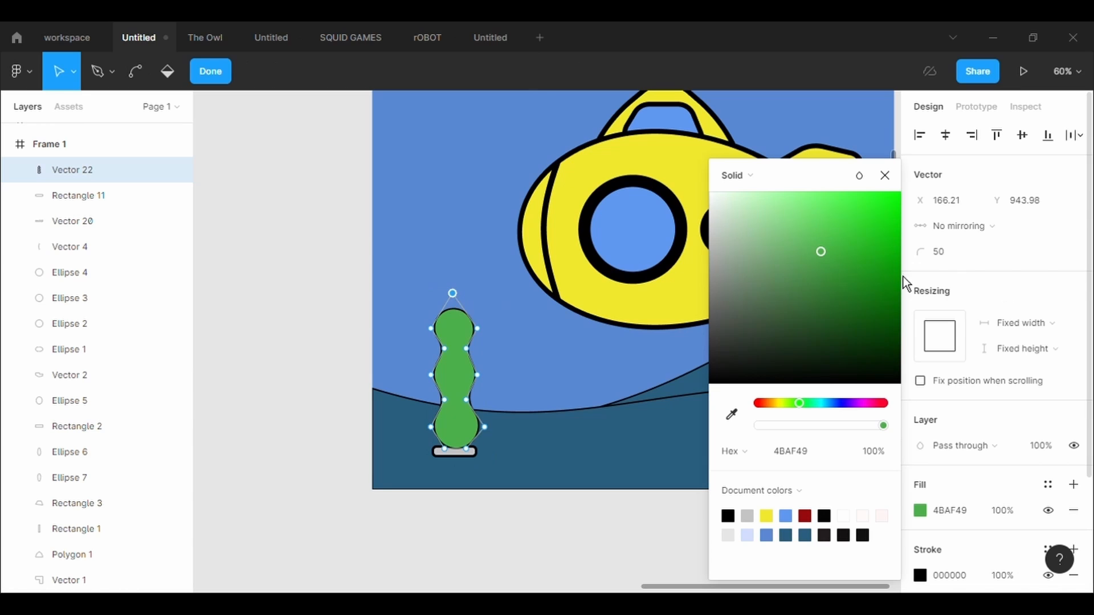
text(10)
key(Return)
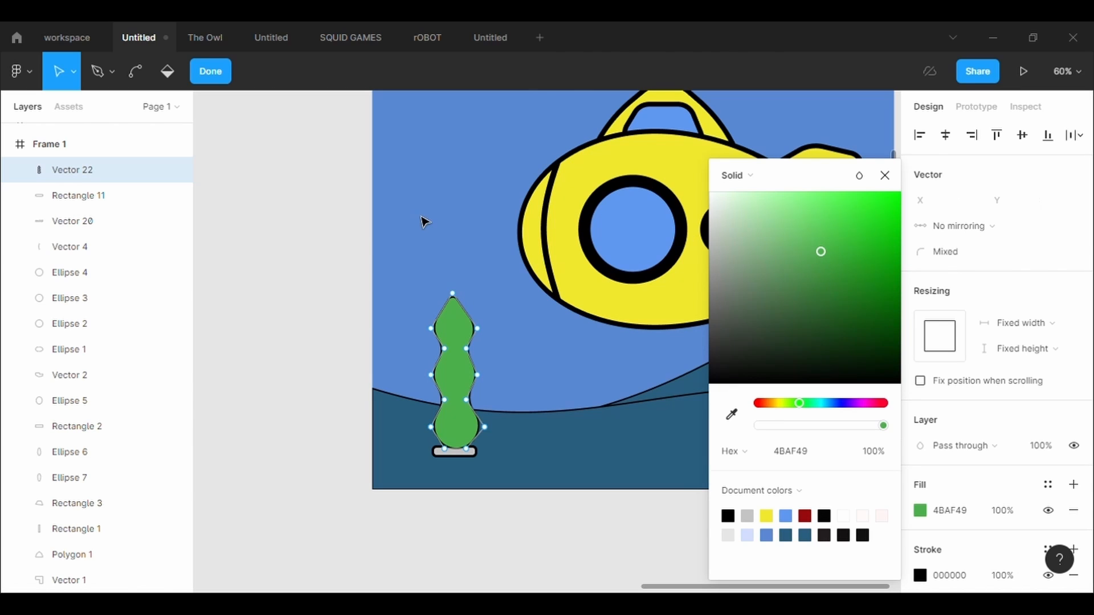
- Narrow the green seaweed strand to a width of about 55, keeping its height
key(Escape)
key(Escape)
click(452, 394)
drag(487, 371, 463, 372)
click(492, 362)
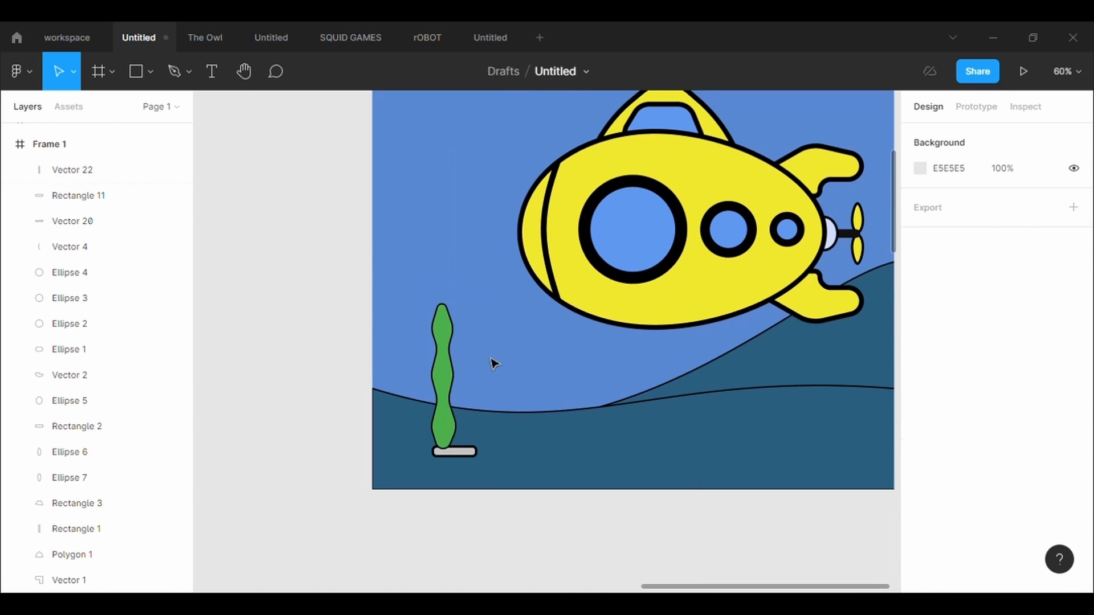
- Paste two copies of the seaweed strand and arrange the three strands side by side above the small base
click(445, 414)
key(ctrl+c)
key(ctrl+v)
key(ctrl+v)
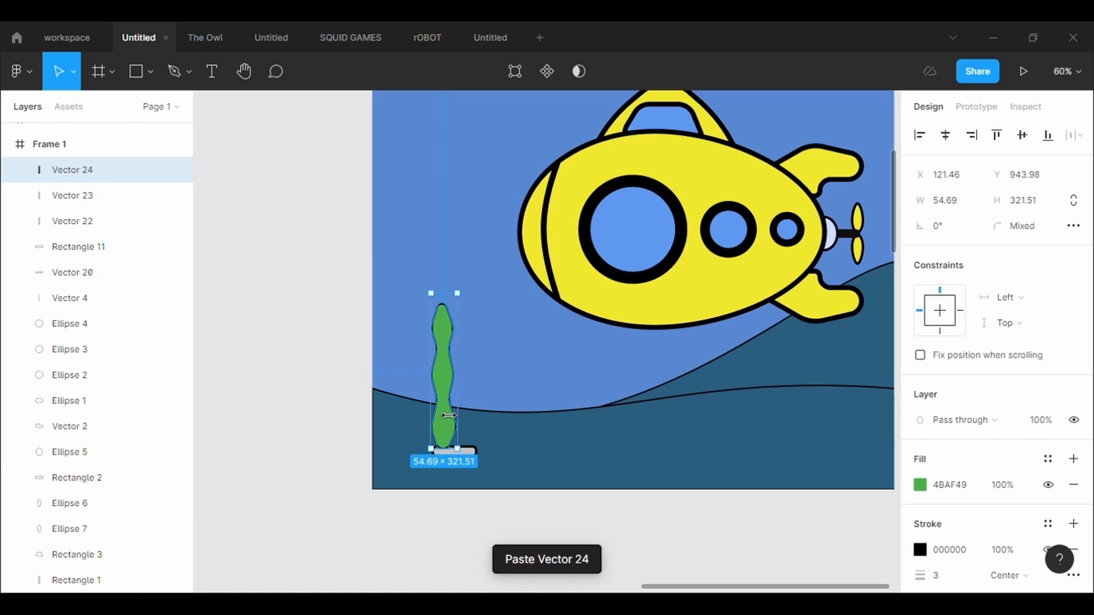
drag(445, 414, 471, 401)
click(448, 400)
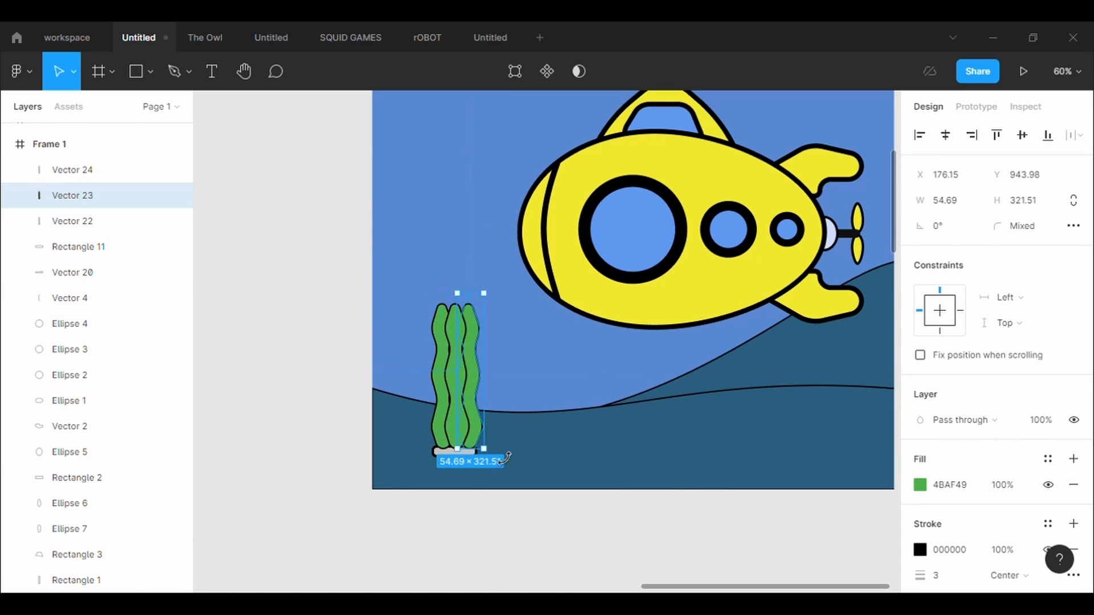
- Tilt the two outer seaweed strands outward at the top and gather all three together at their lower ends
click(467, 460)
click(462, 441)
click(502, 459)
click(476, 428)
click(502, 433)
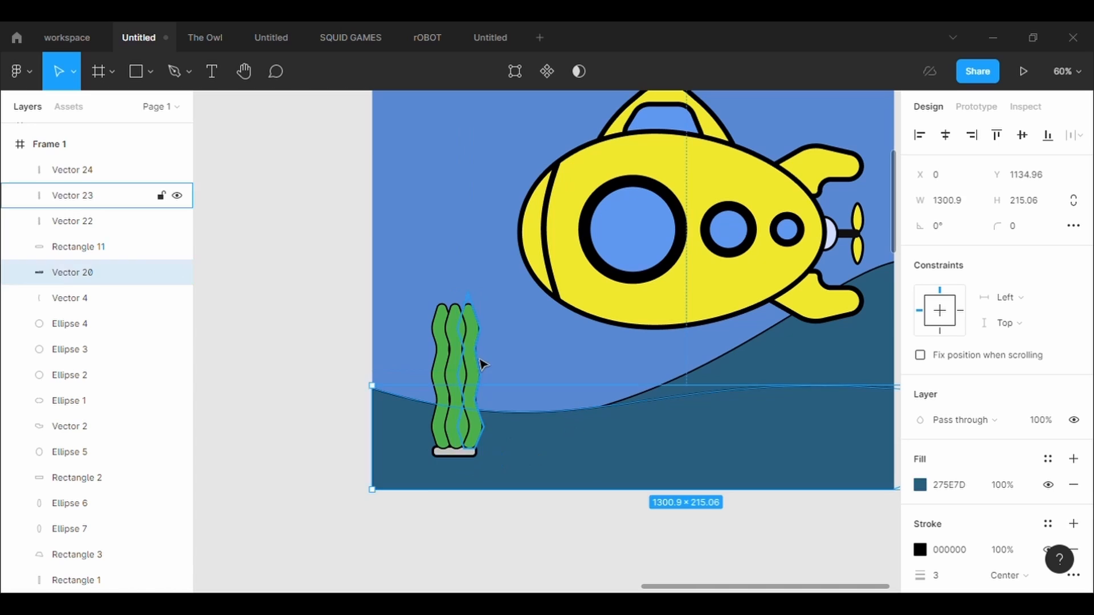
click(475, 357)
drag(497, 284, 431, 311)
click(443, 330)
click(674, 529)
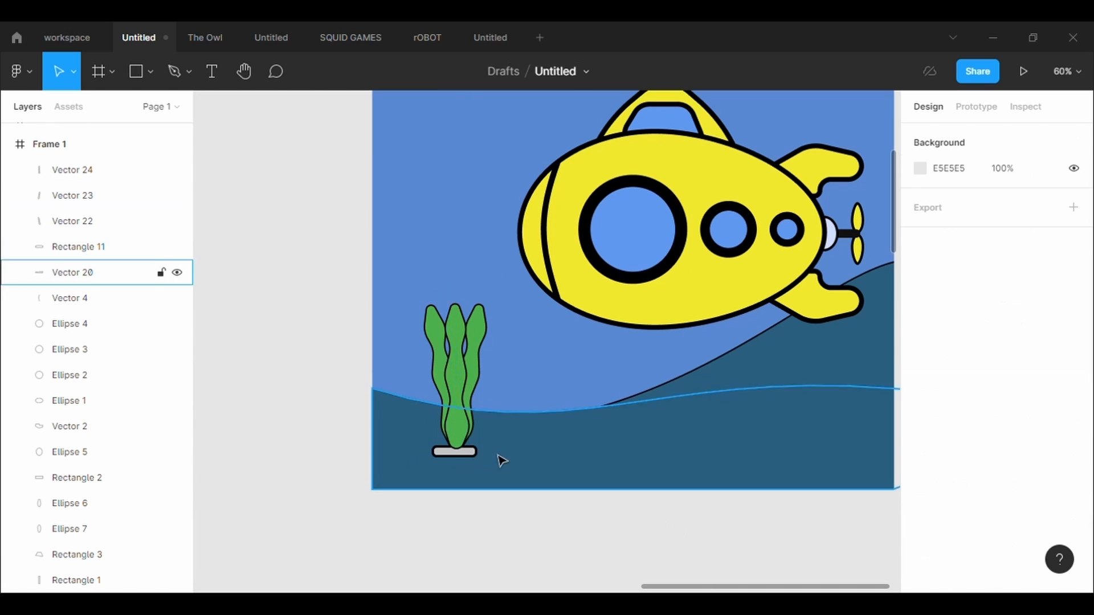
- Centre the small base rectangle under the seaweed and shorten the three strands to roughly half their height
drag(471, 454, 474, 452)
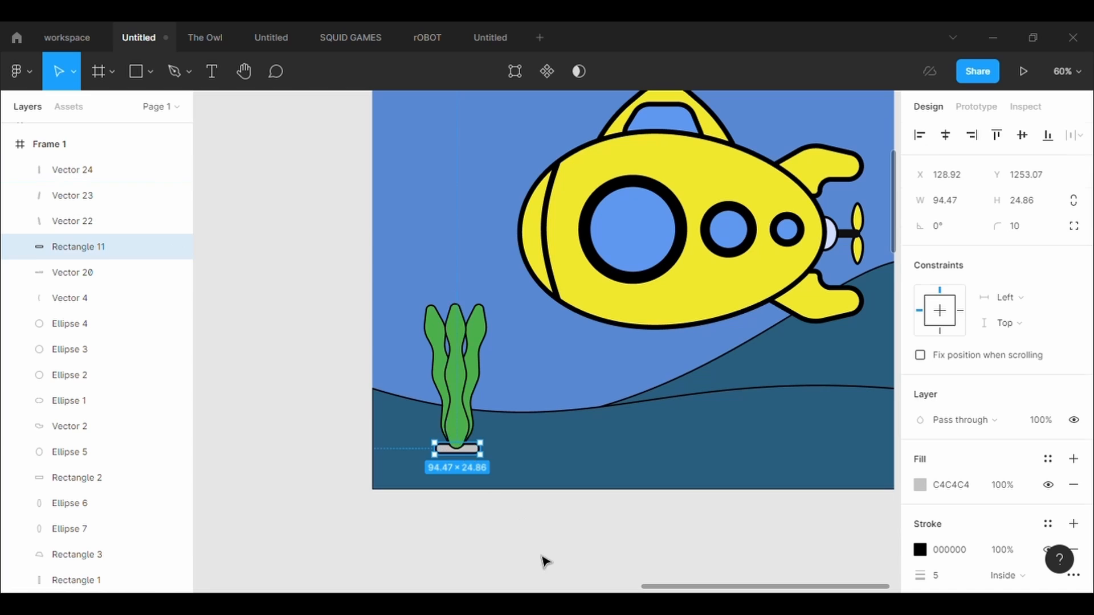
click(543, 557)
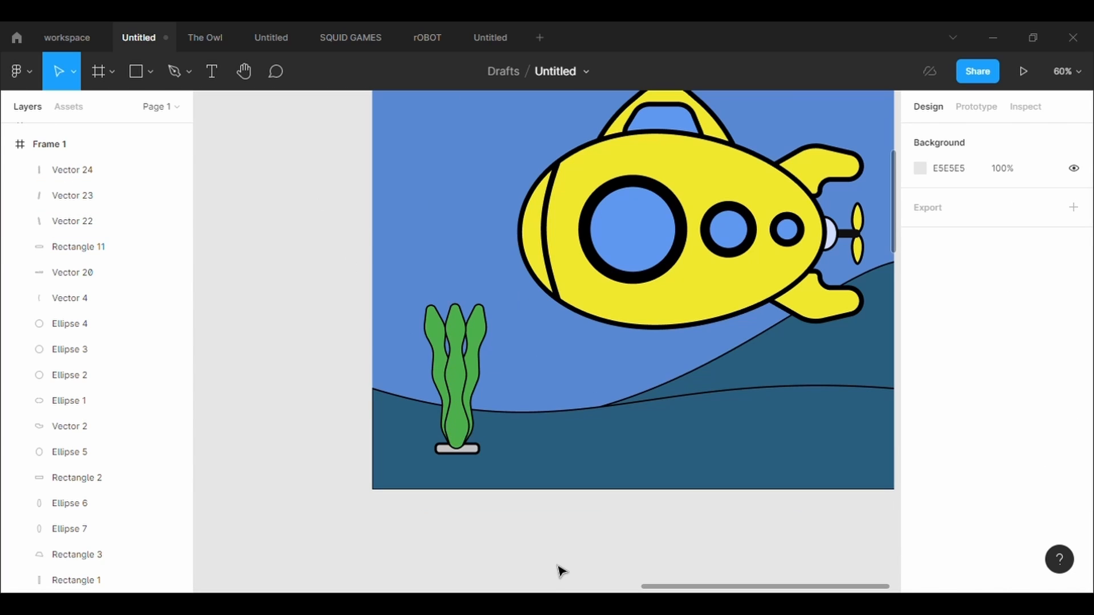
scroll(561, 572, down, 5)
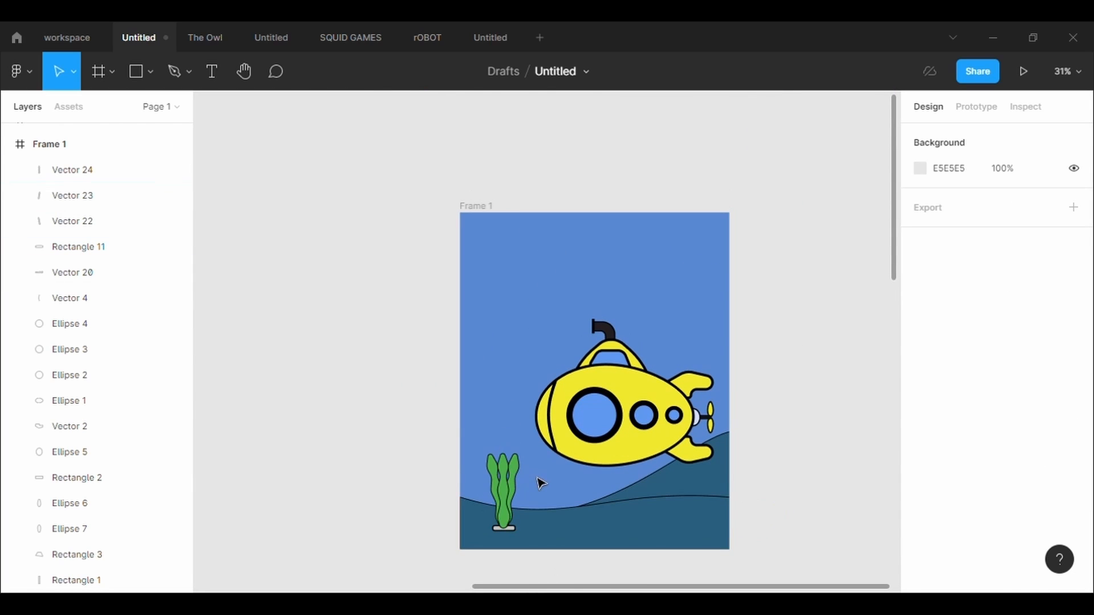
click(500, 467)
drag(482, 450, 515, 489)
click(432, 446)
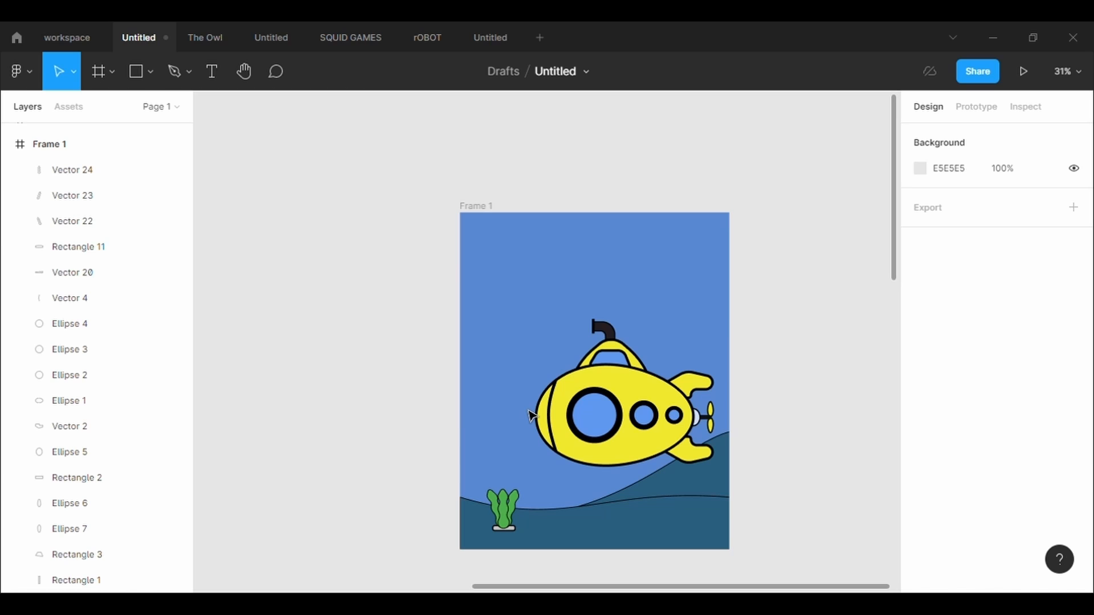
- Draw a closed shape with the Pen tool across the upper part of the frame, about 1256 × 491, with an uneven lower edge
key(p)
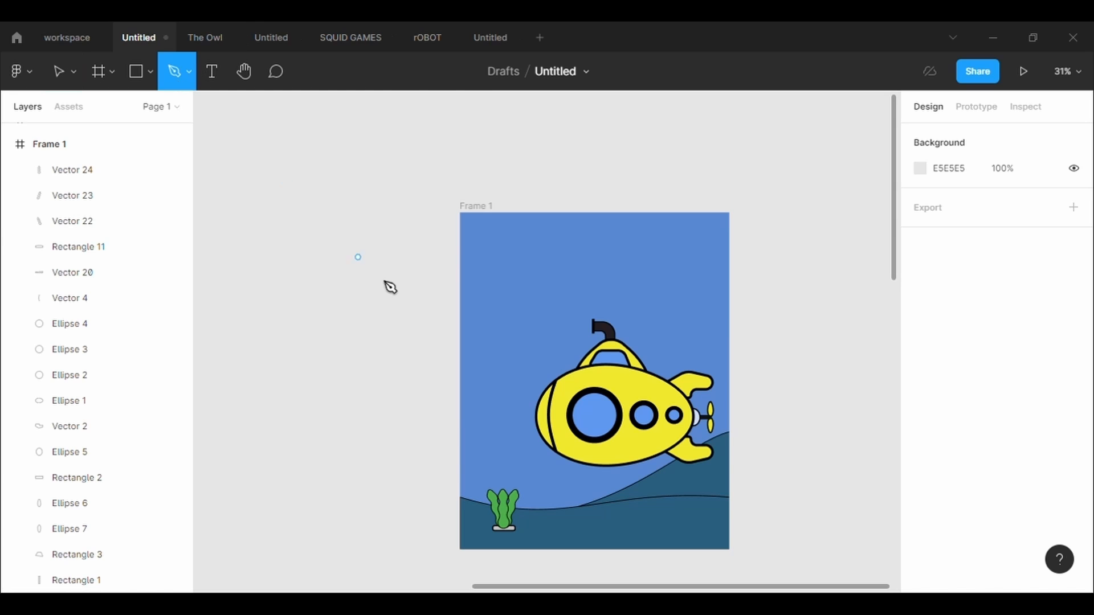
click(479, 266)
click(596, 275)
click(648, 313)
click(745, 300)
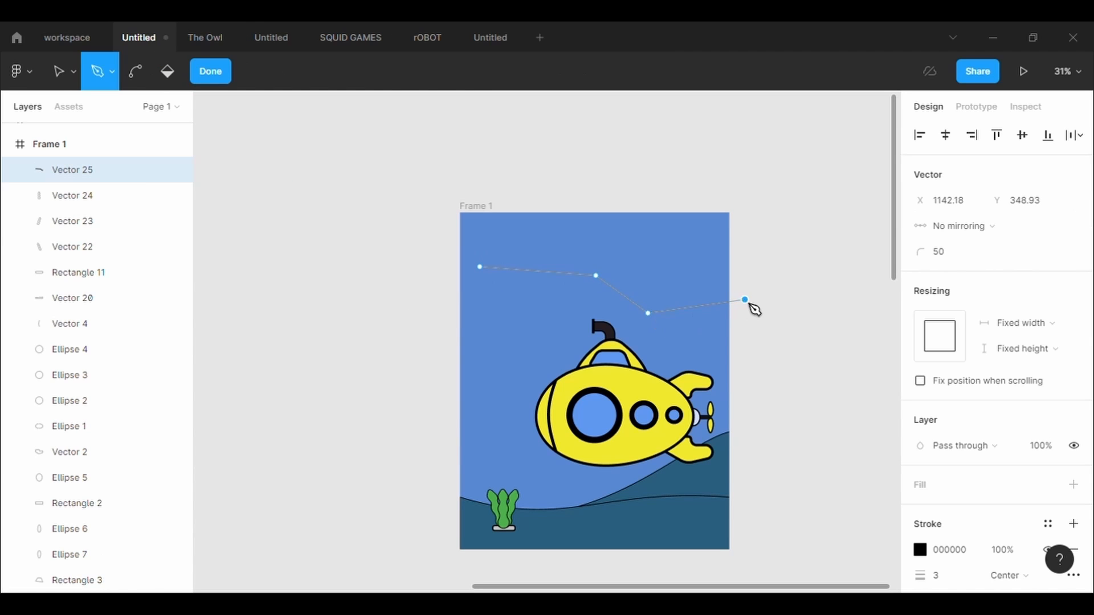
click(447, 190)
click(432, 213)
click(454, 267)
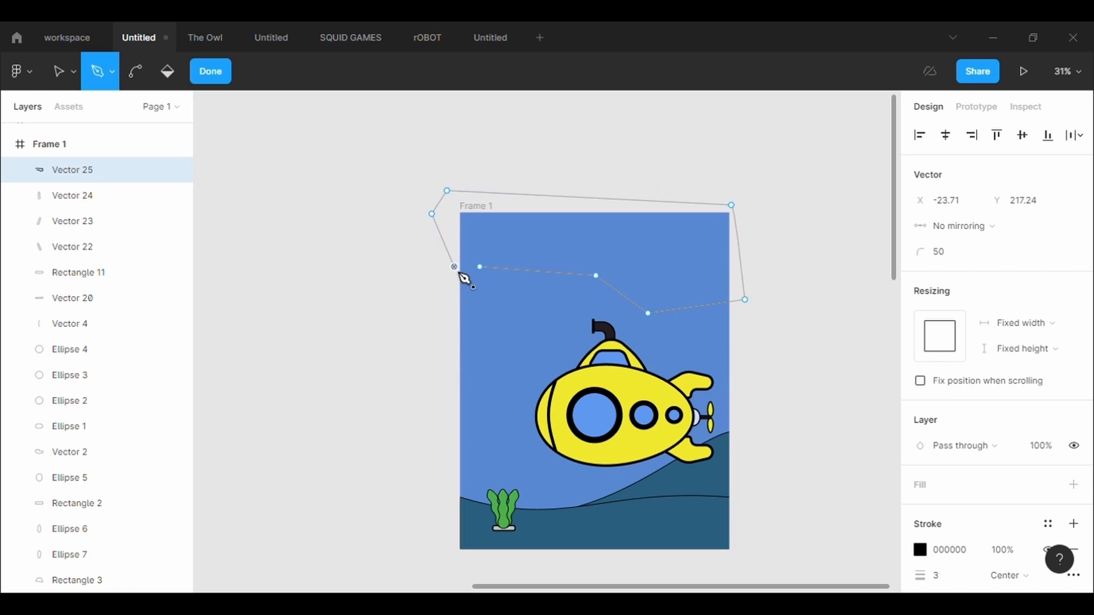
click(480, 267)
key(Escape)
- Fill the upper shape with light teal 94CBC8 and set its corner radius to 500
click(1074, 459)
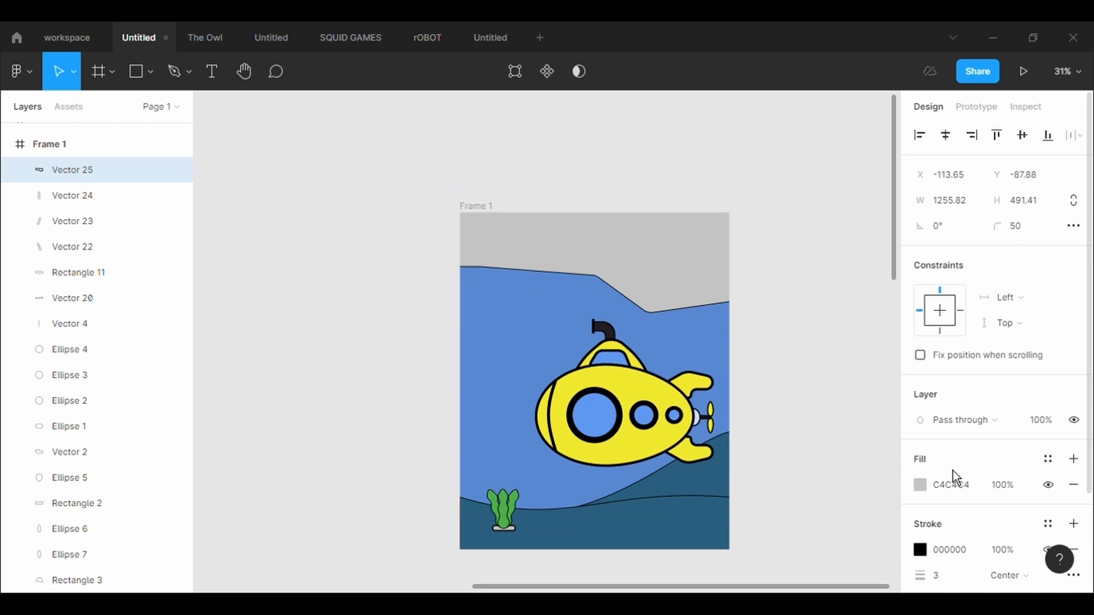
click(919, 485)
drag(848, 405, 818, 403)
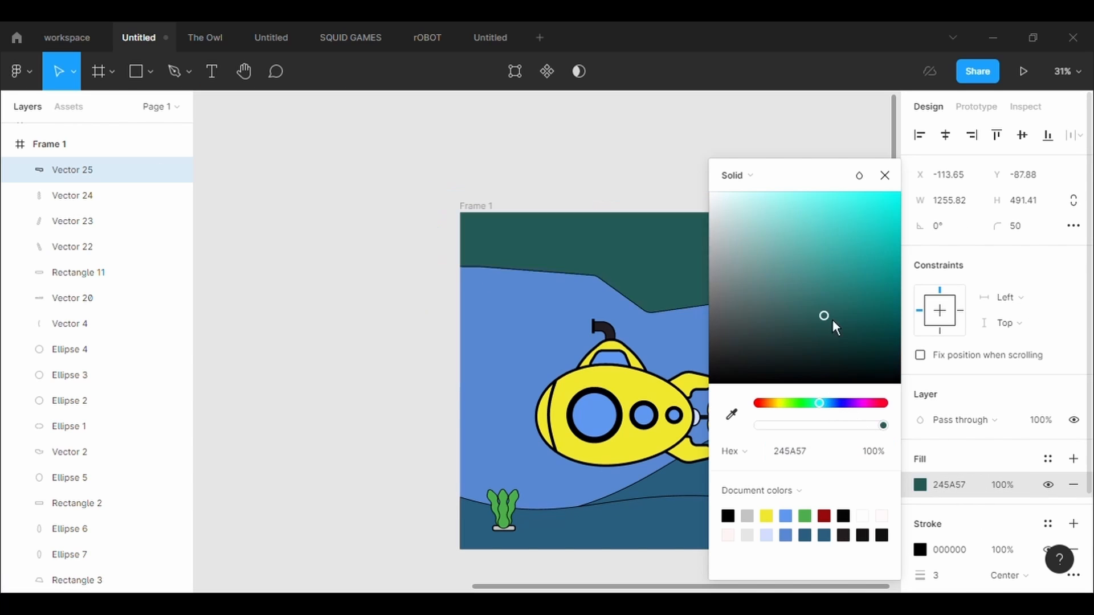
drag(833, 320, 769, 244)
drag(824, 185, 270, 197)
text(500)
key(Return)
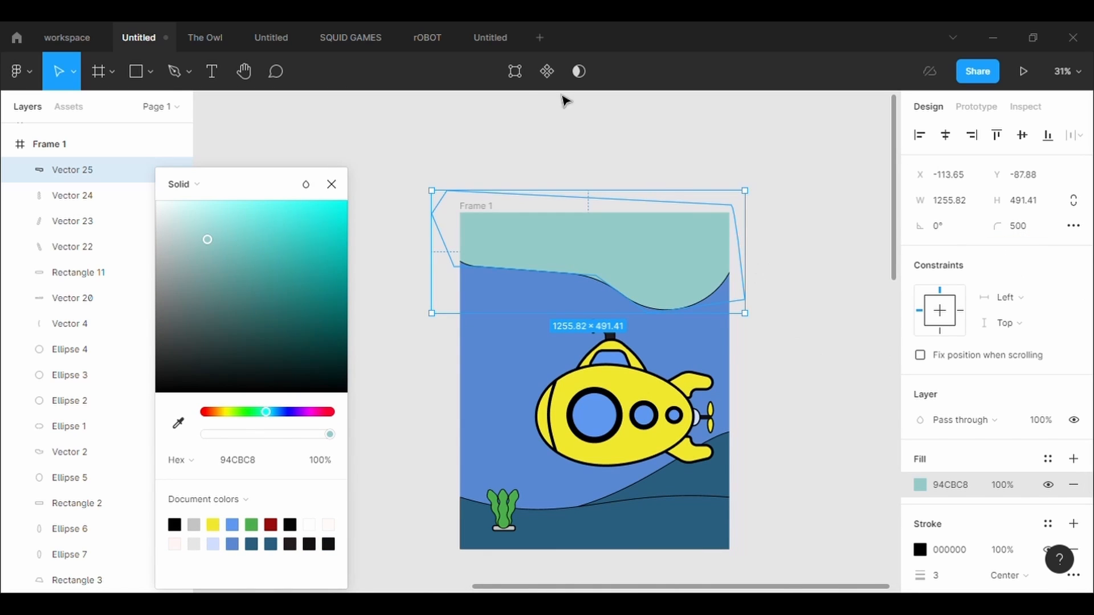
- Reshape the upper shape's lower edge into waves by shifting its lowest point right and pulling down a new point on the left
click(515, 71)
drag(651, 315, 701, 306)
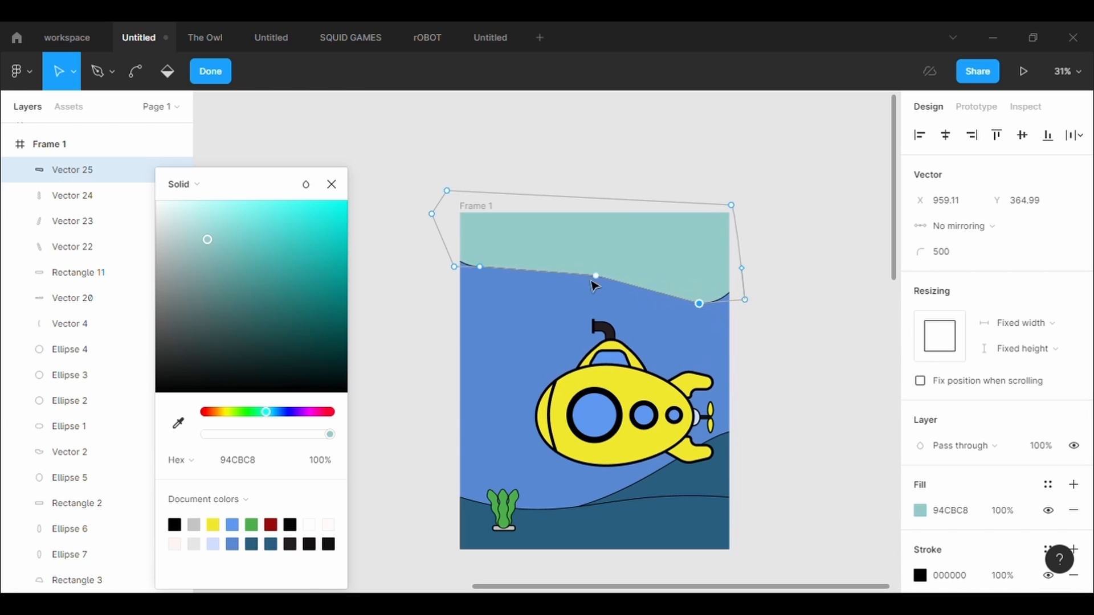
drag(537, 271, 520, 292)
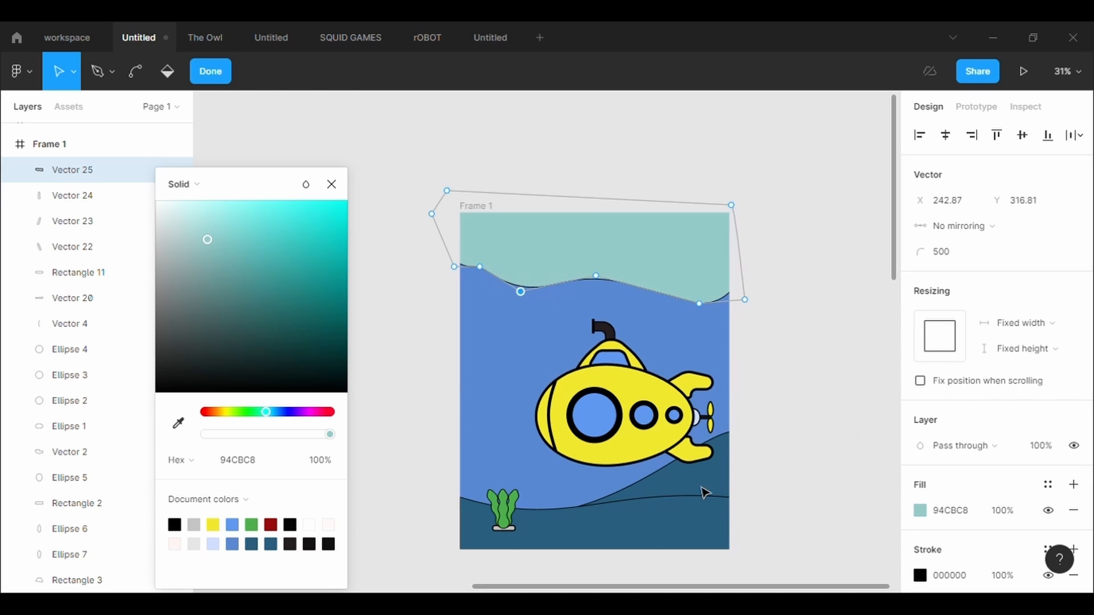
- Change the upper wave's fill to 53B6AA and remove its stroke
drag(275, 419, 281, 422)
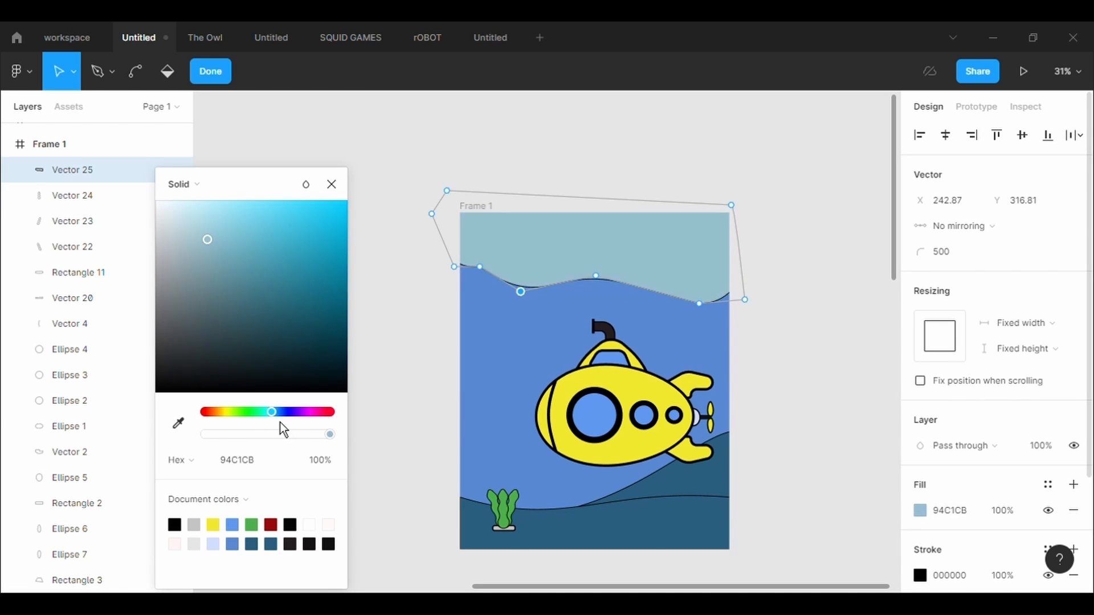
drag(302, 233, 259, 255)
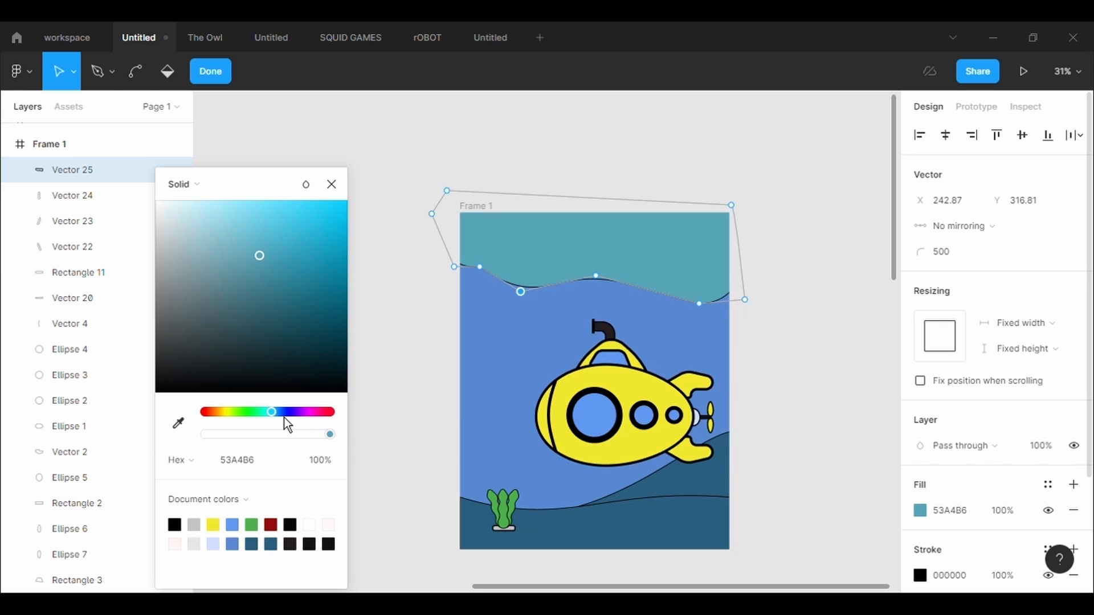
drag(285, 418, 273, 426)
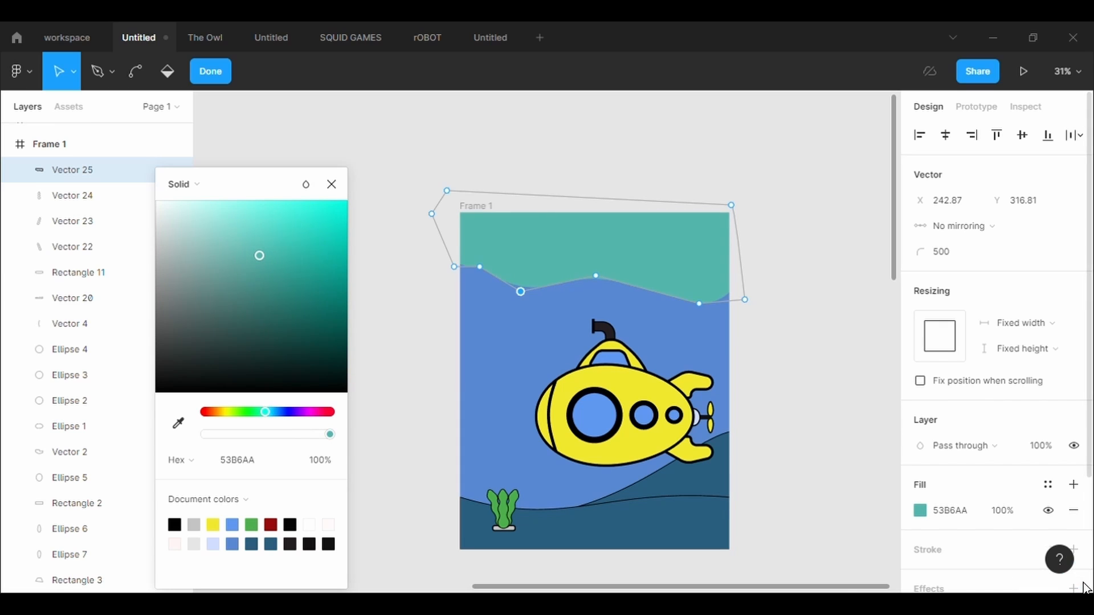
click(893, 422)
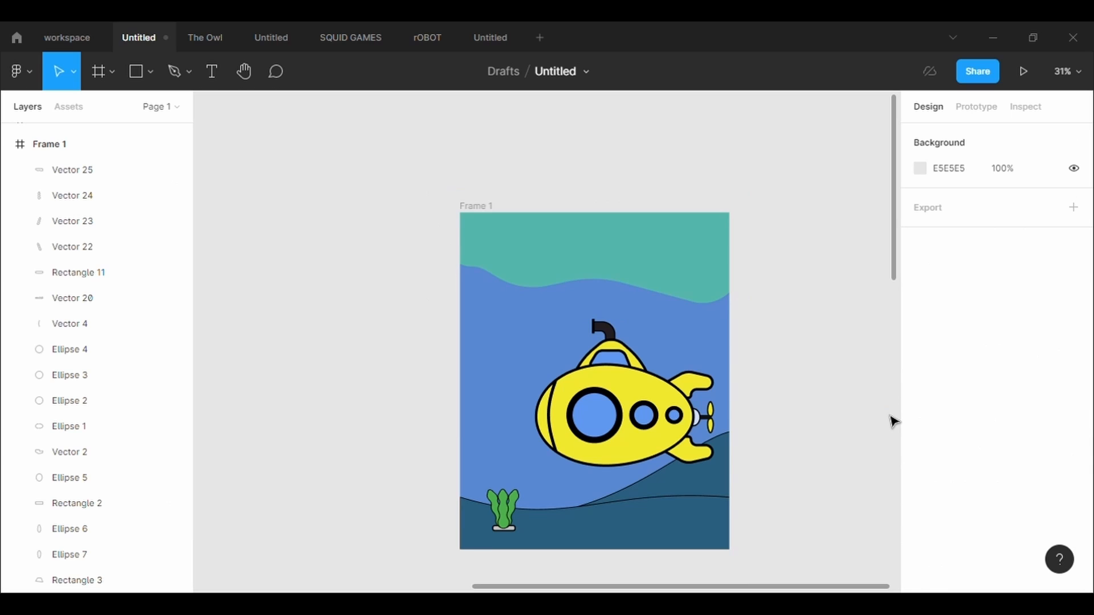
- Send the upper wave shape behind the submarine and stretch it to a height of about 895, covering the frame's upper edge
click(699, 287)
drag(634, 314, 568, 416)
right_click(665, 297)
click(688, 284)
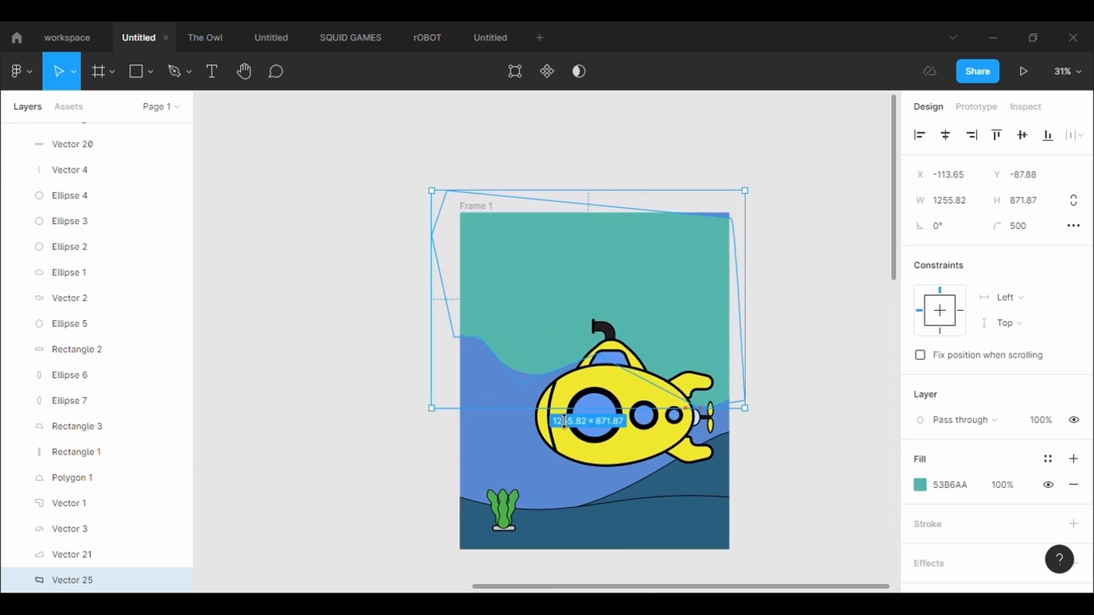
drag(704, 202, 705, 190)
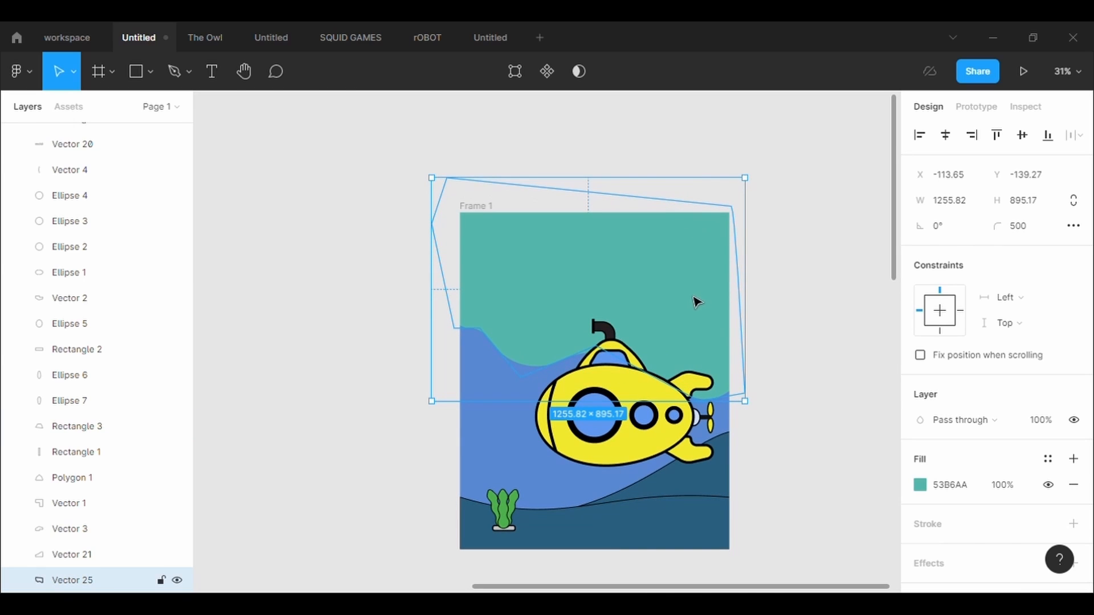
- Change the upper wave's fill to the muted blue 4284A0
click(920, 485)
drag(849, 403, 836, 411)
drag(820, 254, 829, 275)
drag(819, 184, 903, 166)
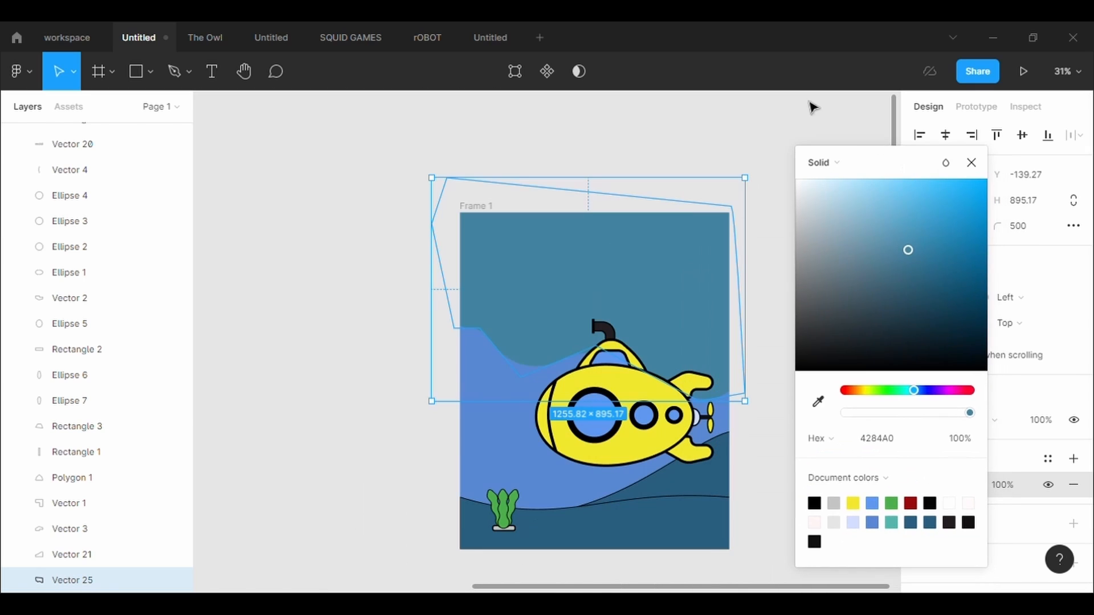
click(752, 132)
- Remove the black stroke from both dark blue seabed shapes
click(608, 535)
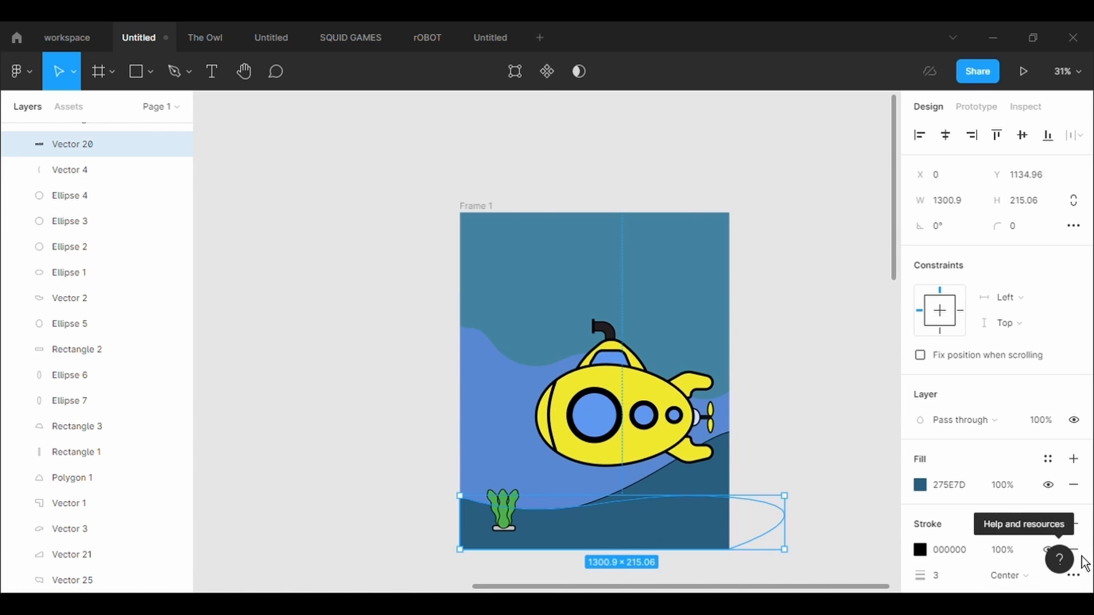
click(686, 474)
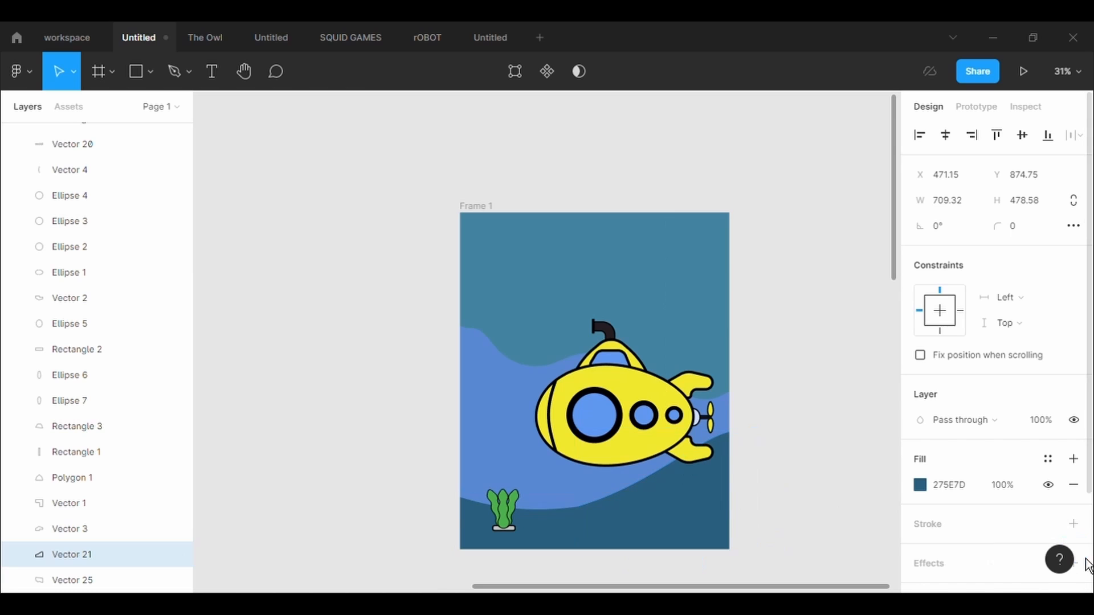
click(890, 484)
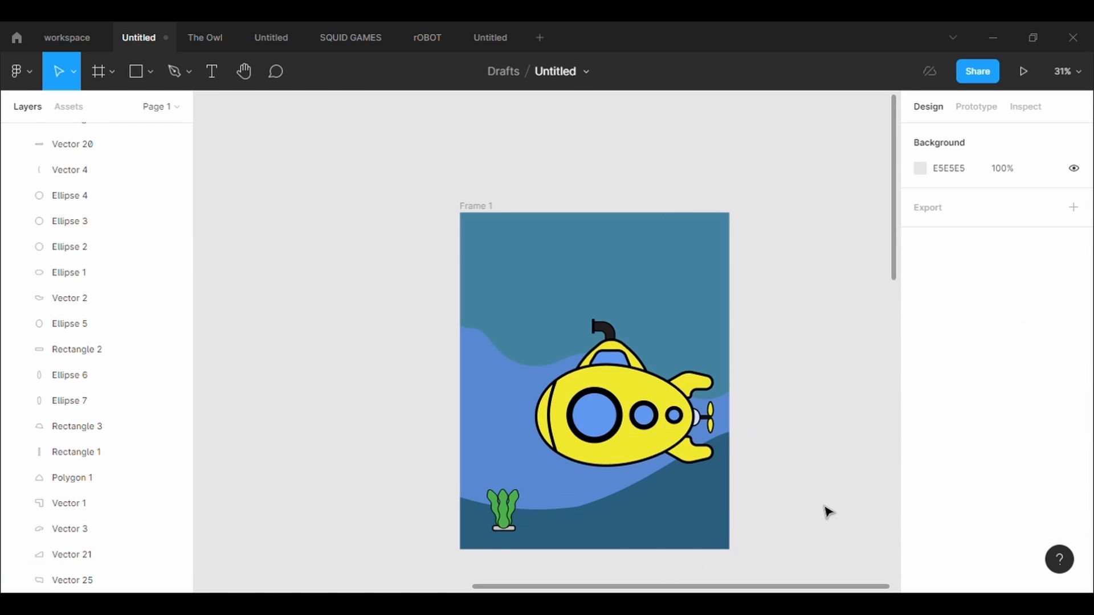
- Lighten the fill of the rear seabed hill on the right to 3E7390
click(741, 490)
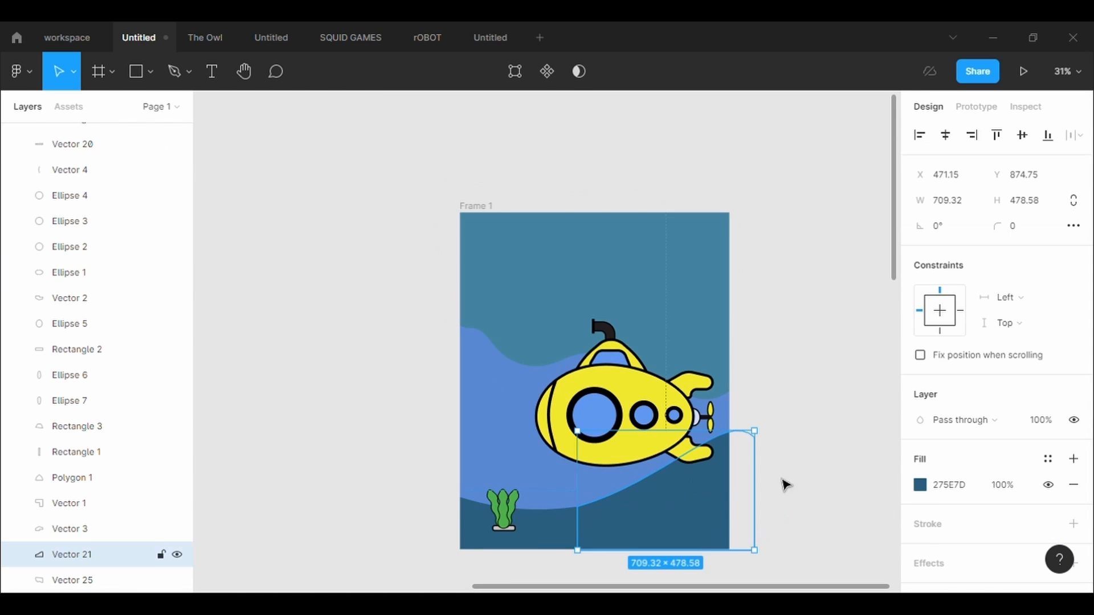
click(919, 485)
click(821, 243)
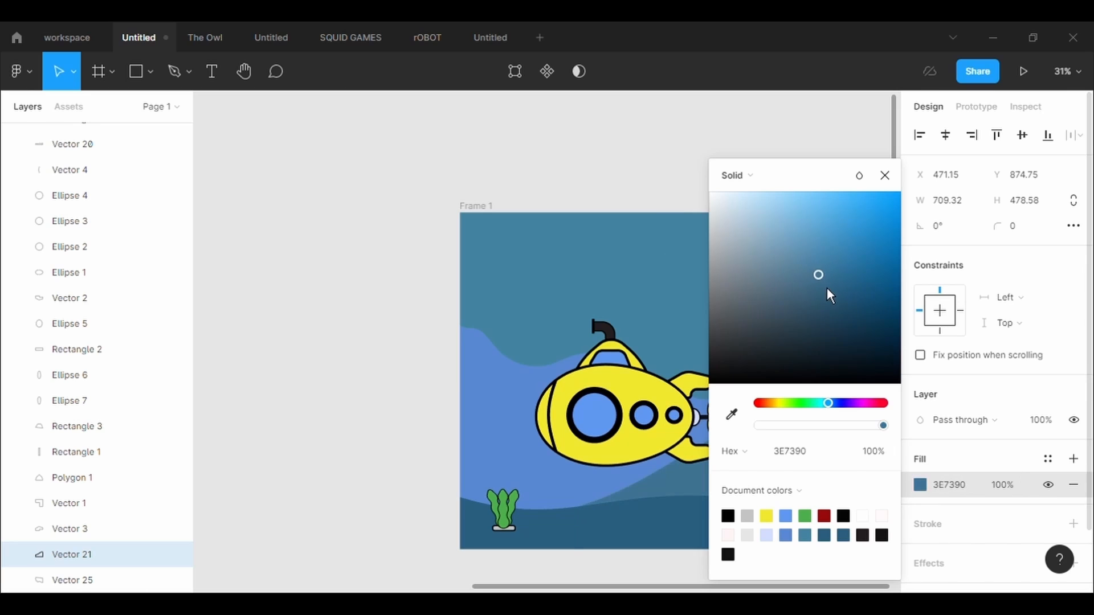
click(727, 135)
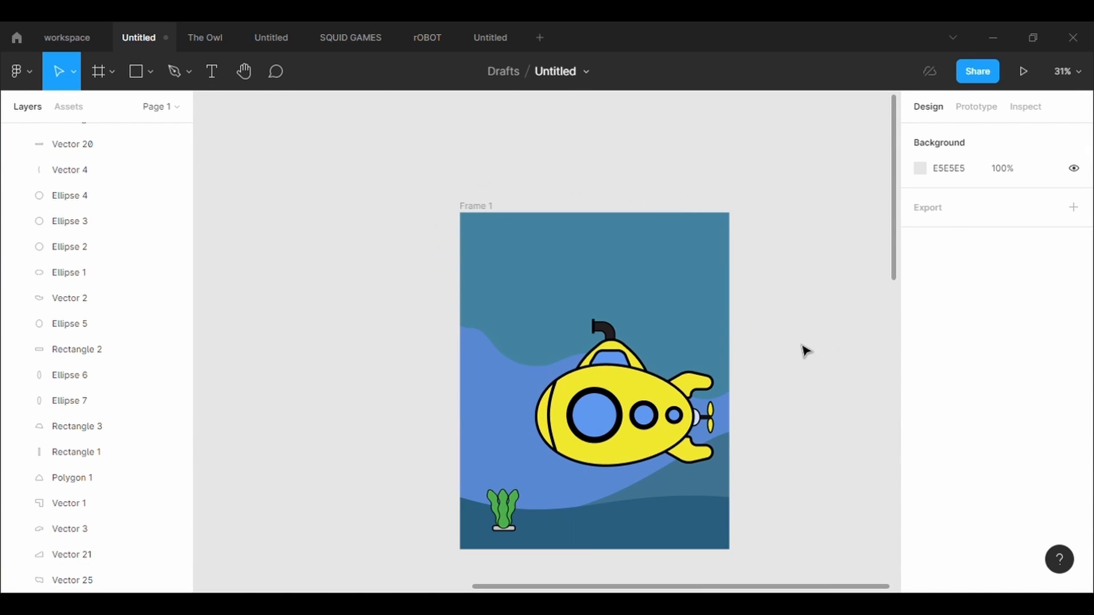
- Draw a small ellipse about 56 × 64 in the water to the left of the submarine
click(149, 71)
click(108, 167)
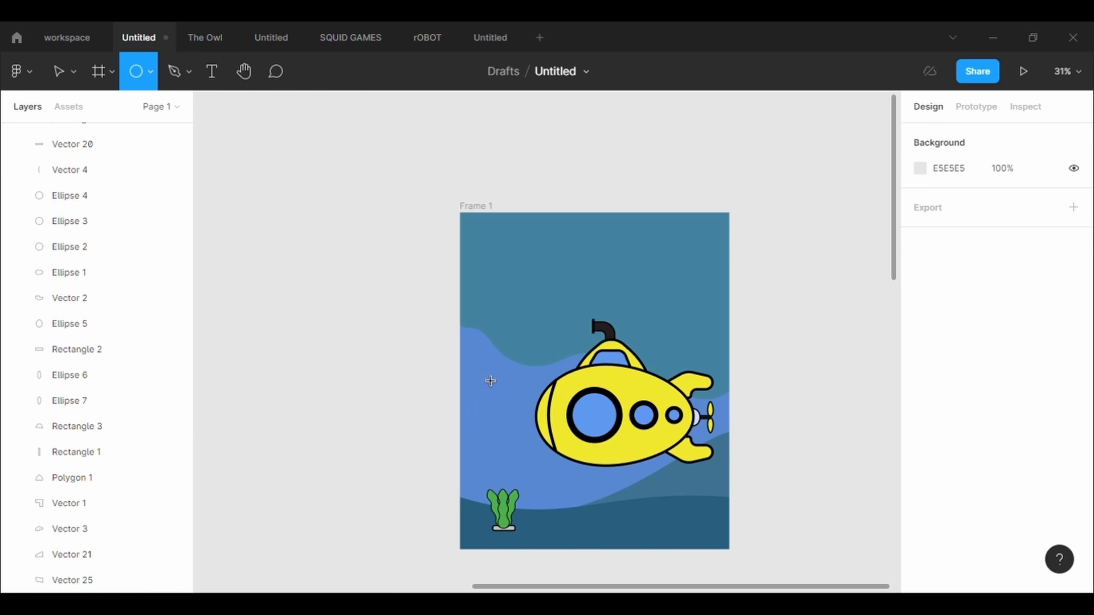
drag(479, 369, 493, 385)
click(514, 364)
click(488, 380)
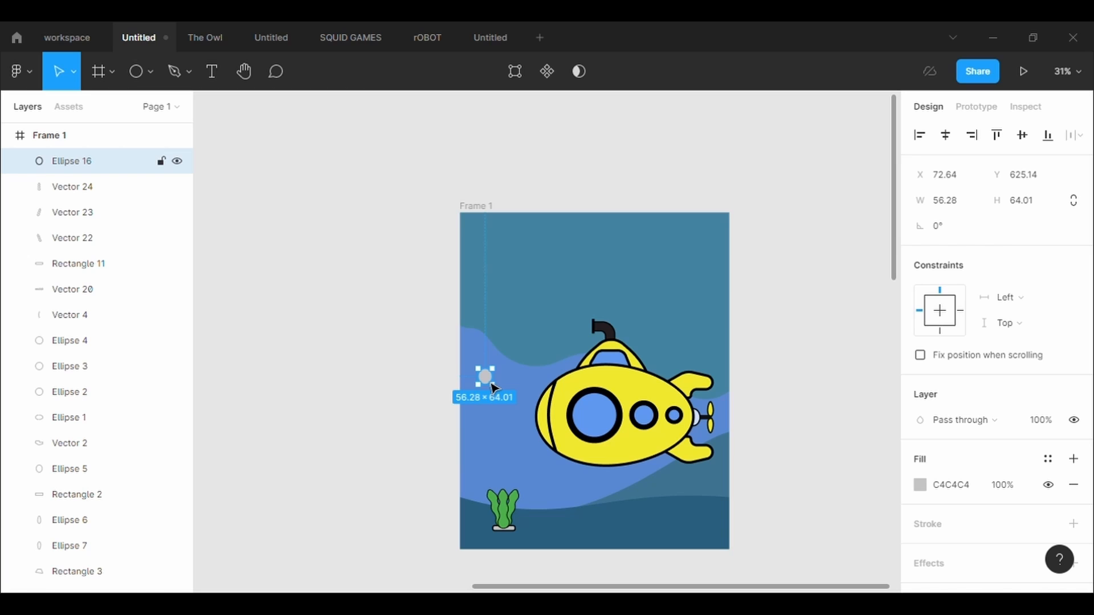
- Copy the small ellipse into the water above the submarine and fill both ellipses with off-white FFF8F8
key(ctrl+v)
drag(492, 385, 655, 280)
click(919, 485)
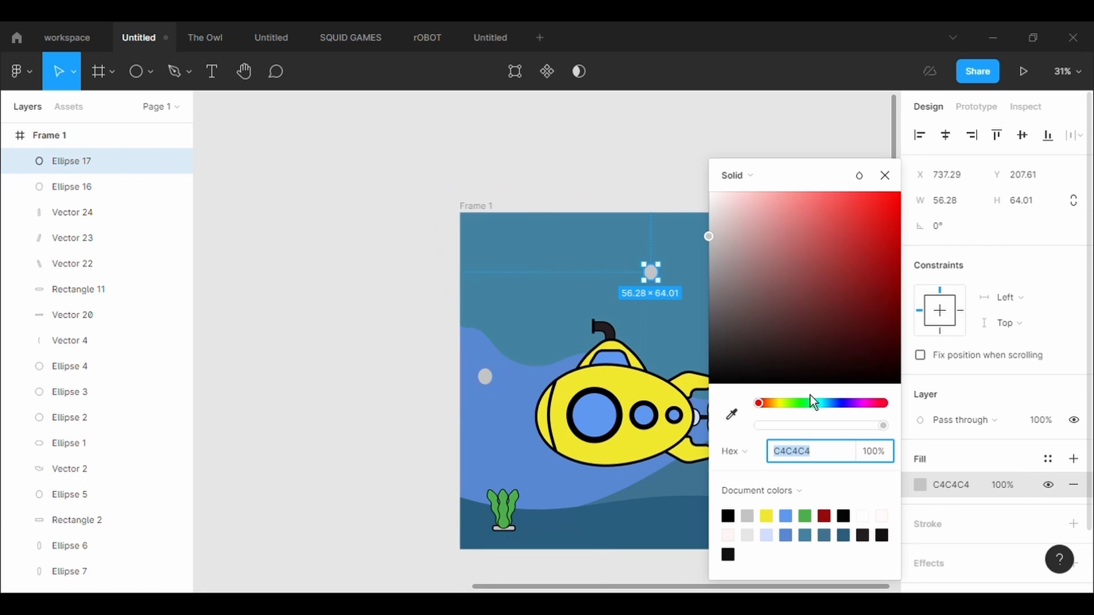
drag(716, 249, 722, 204)
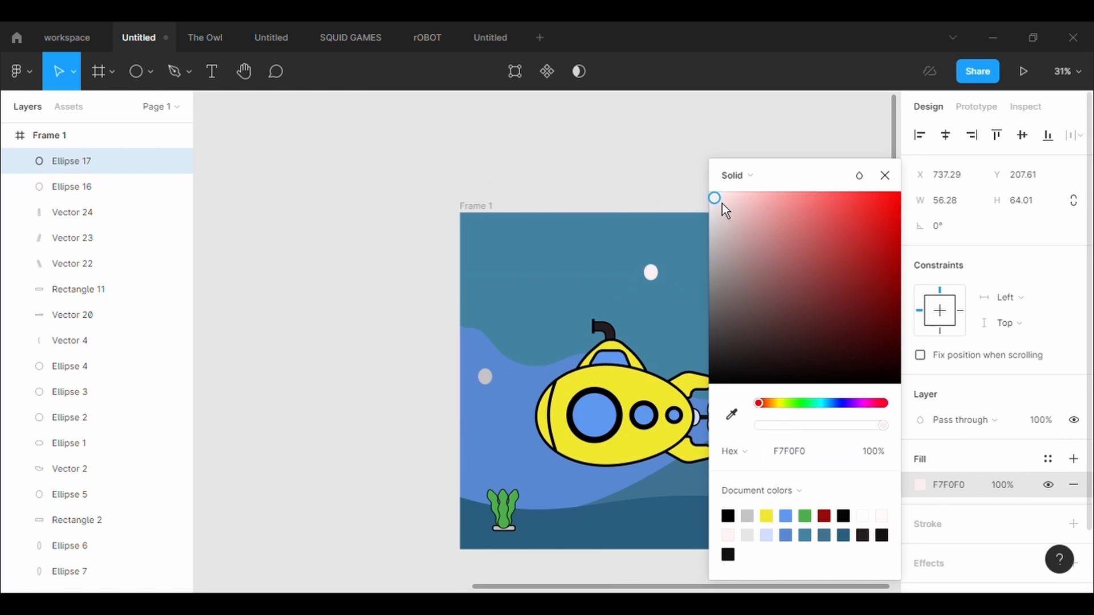
click(486, 377)
click(919, 485)
click(732, 414)
click(652, 273)
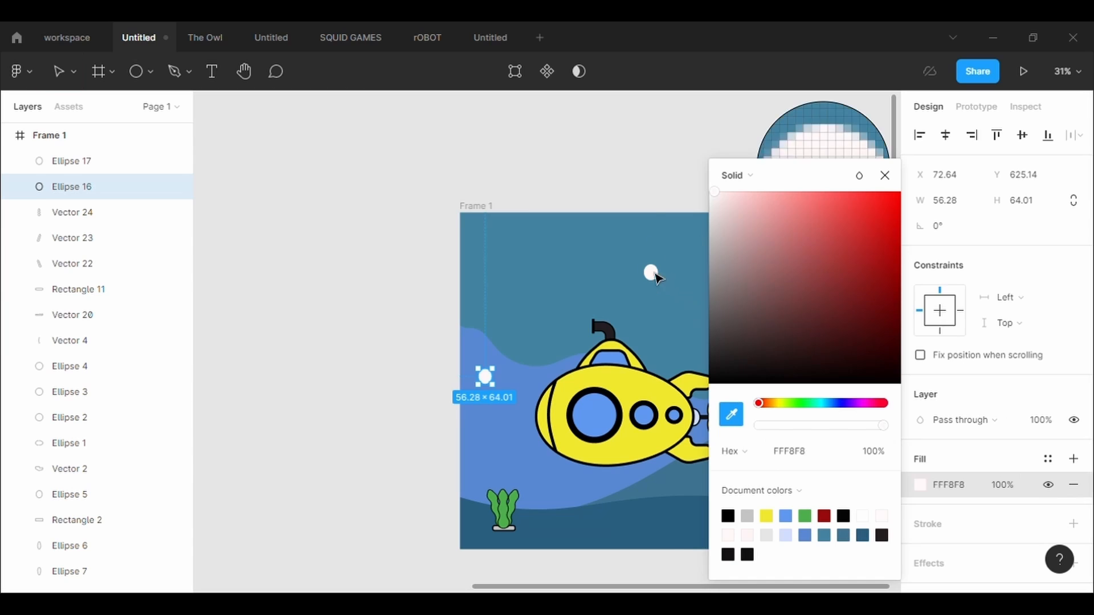
click(640, 173)
- Place three more copies of the off-white ellipse: above the submarine's tail, above the seaweed, and in the water left of the periscope
click(653, 278)
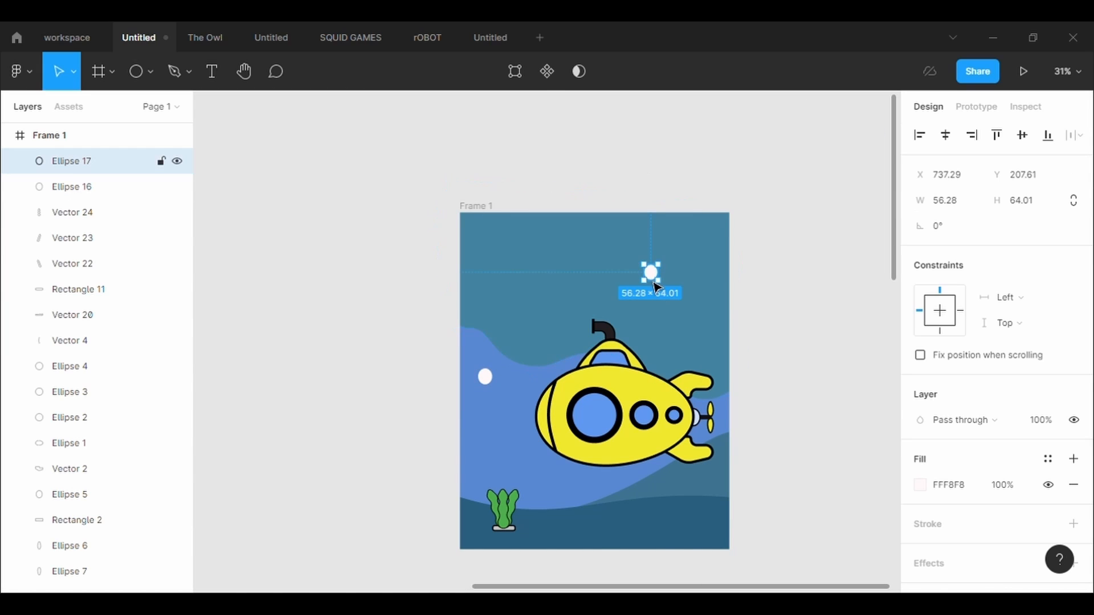
key(ctrl+v)
drag(652, 285, 708, 334)
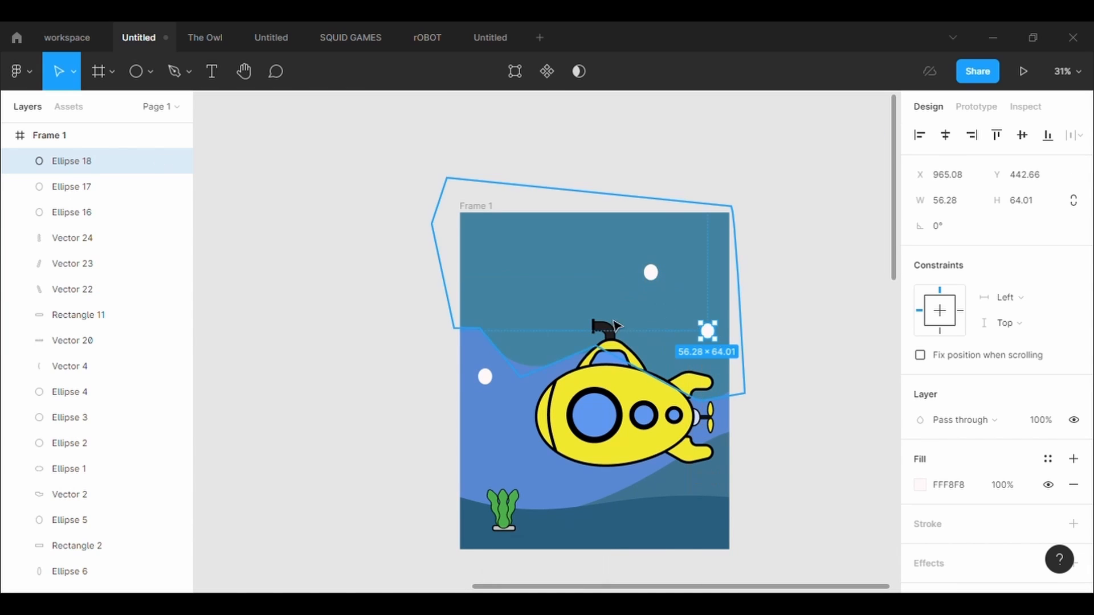
click(659, 285)
key(ctrl+v)
drag(660, 285, 520, 472)
click(660, 287)
key(ctrl+v)
drag(661, 287, 514, 333)
- Shrink the ellipse in the water above the submarine to about 31 × 35
click(630, 334)
click(663, 285)
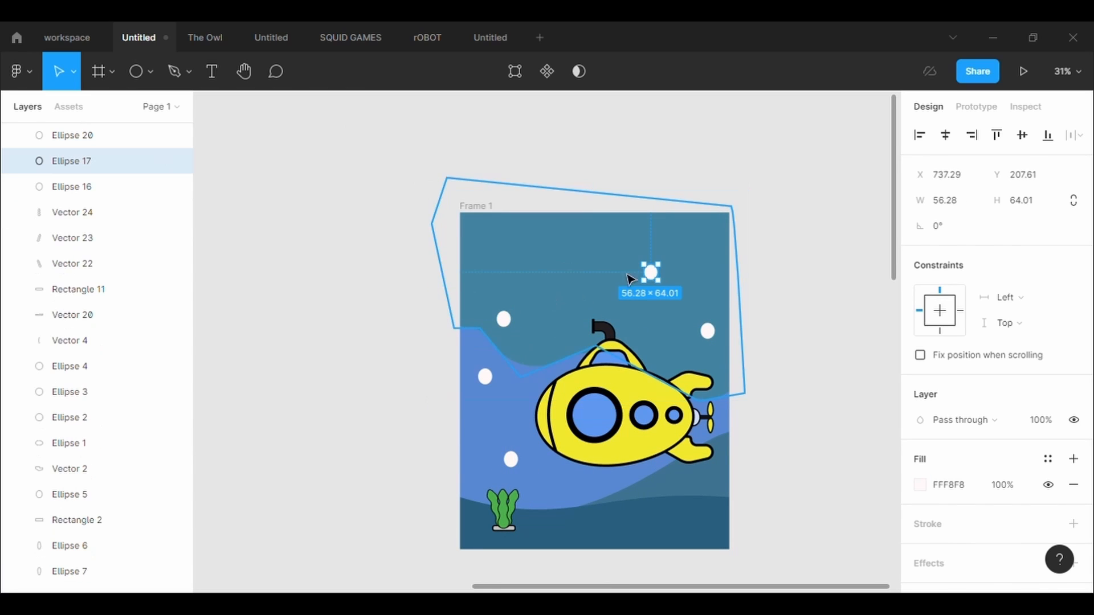
drag(671, 295, 664, 288)
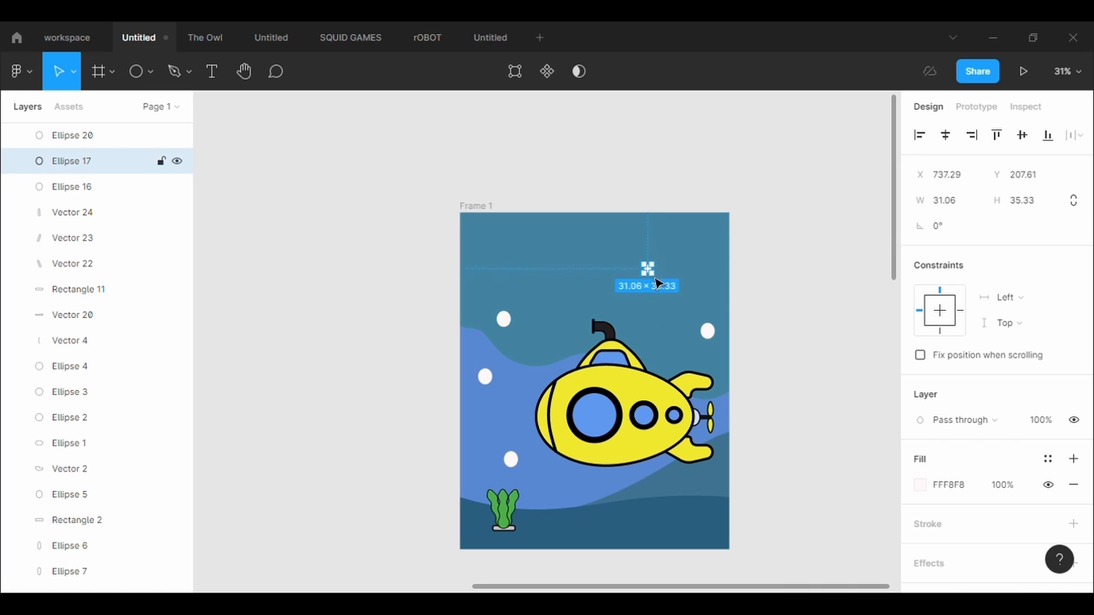
click(702, 292)
- Make four copies of the small ellipse and spread them with the original across the upper water as bubbles
click(655, 276)
key(ctrl+v)
key(ctrl+v)
key(ctrl+v)
key(ctrl+v)
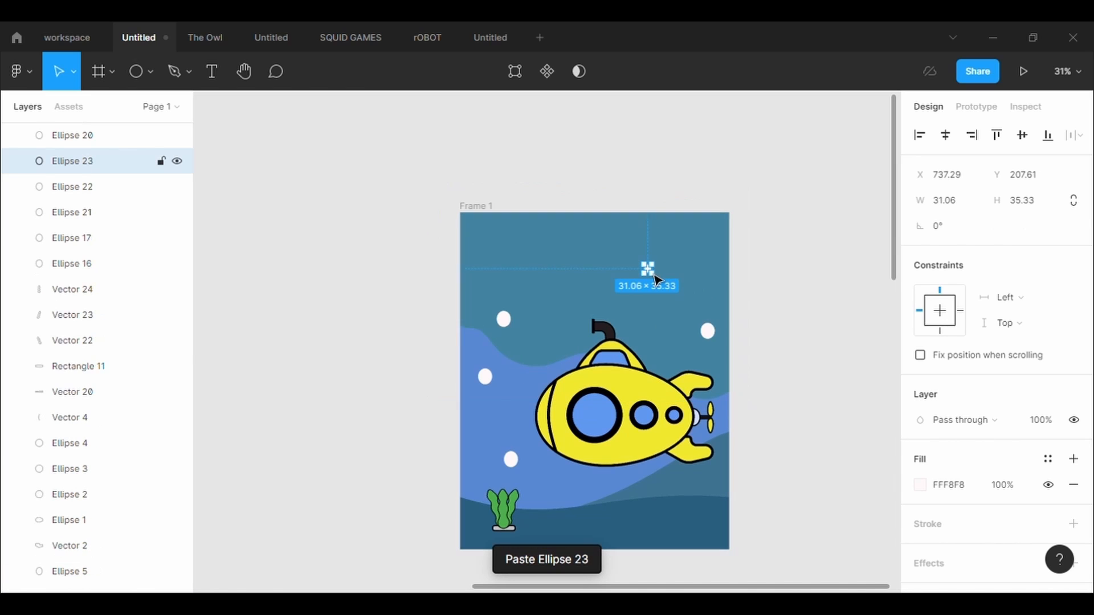
drag(651, 280, 690, 263)
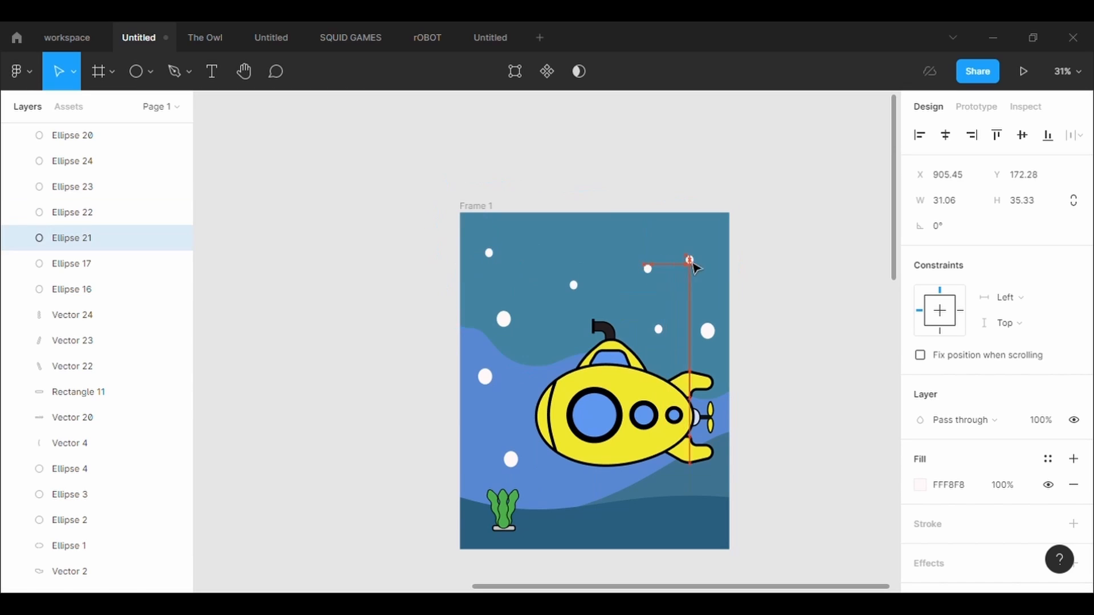
mouse_move(666, 336)
mouse_down()
mouse_move(614, 315)
mouse_move(678, 335)
mouse_up()
mouse_move(648, 270)
mouse_down()
mouse_move(625, 292)
mouse_move(644, 271)
mouse_up()
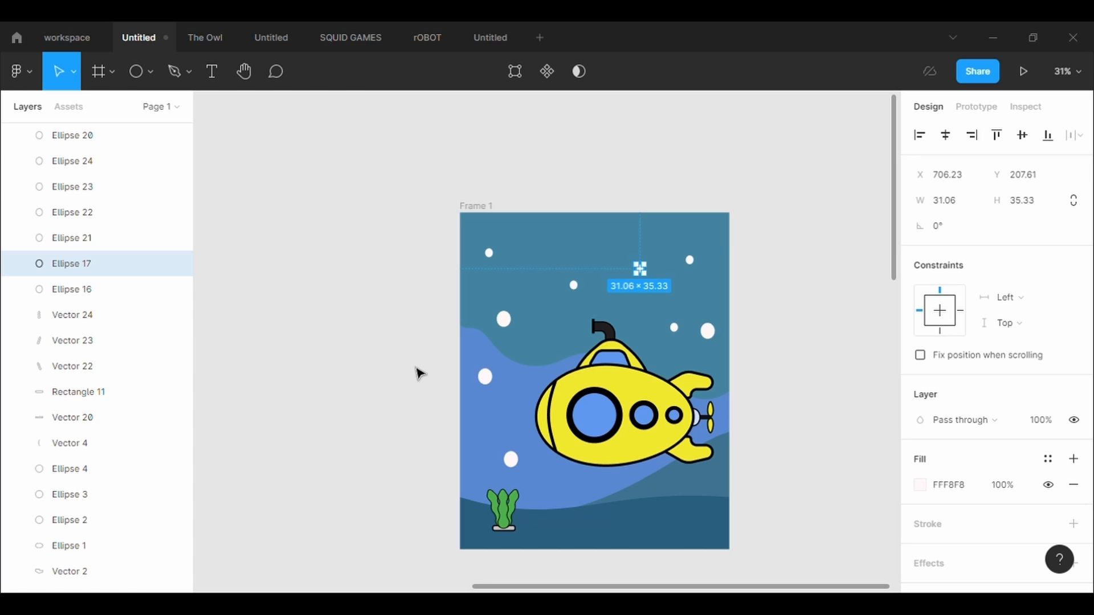
- Change the fill of the large bubble left of the submarine to the pale bluish grey C1C3D0
click(485, 376)
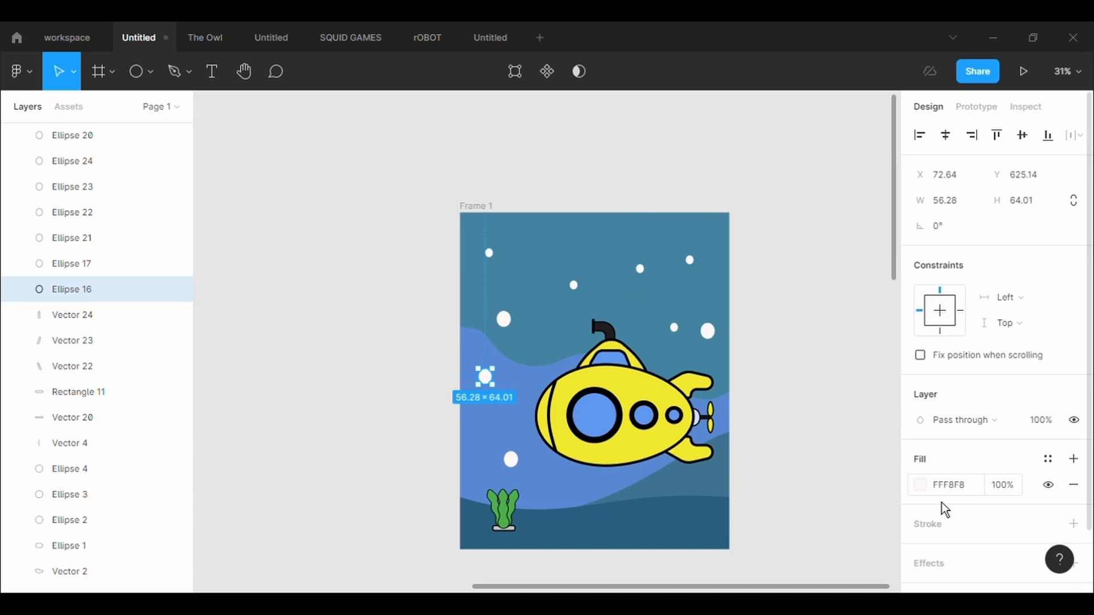
click(920, 485)
click(829, 404)
drag(814, 320, 766, 213)
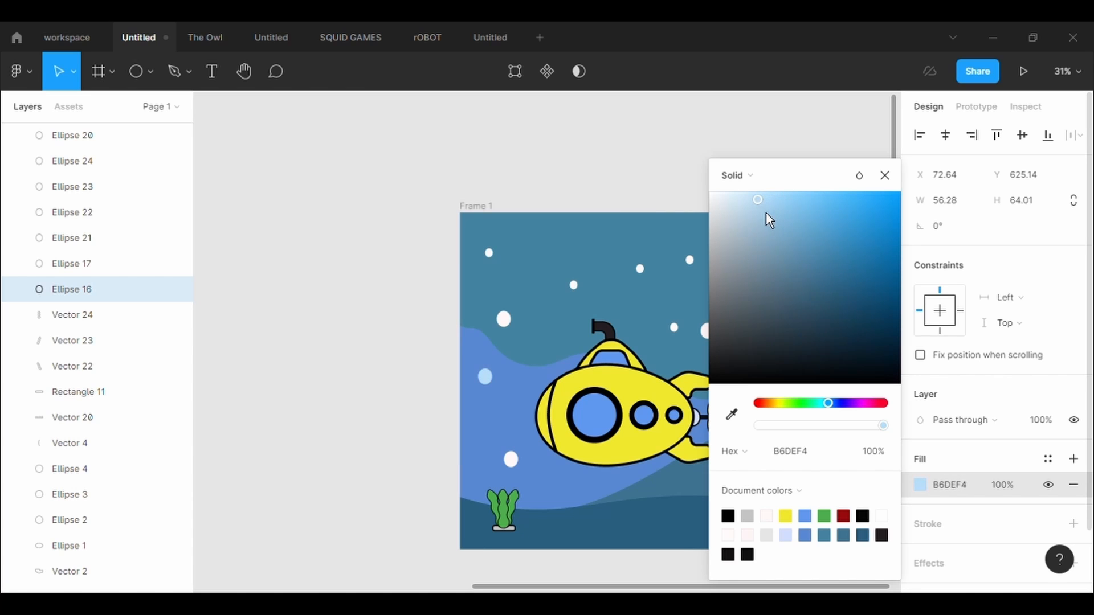
click(856, 403)
drag(871, 408, 846, 412)
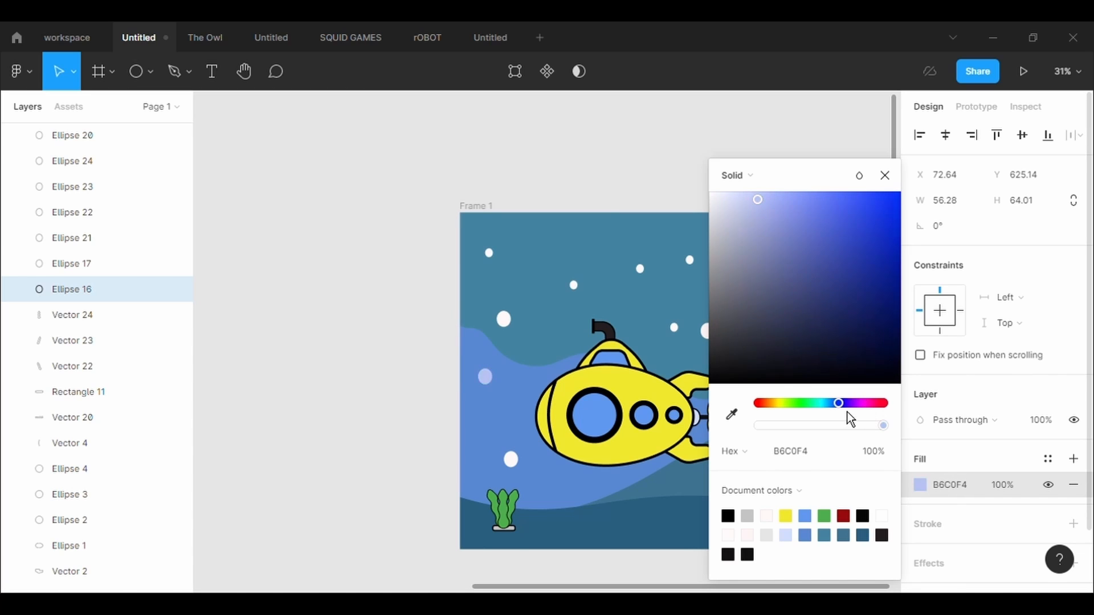
drag(820, 217, 731, 240)
click(862, 183)
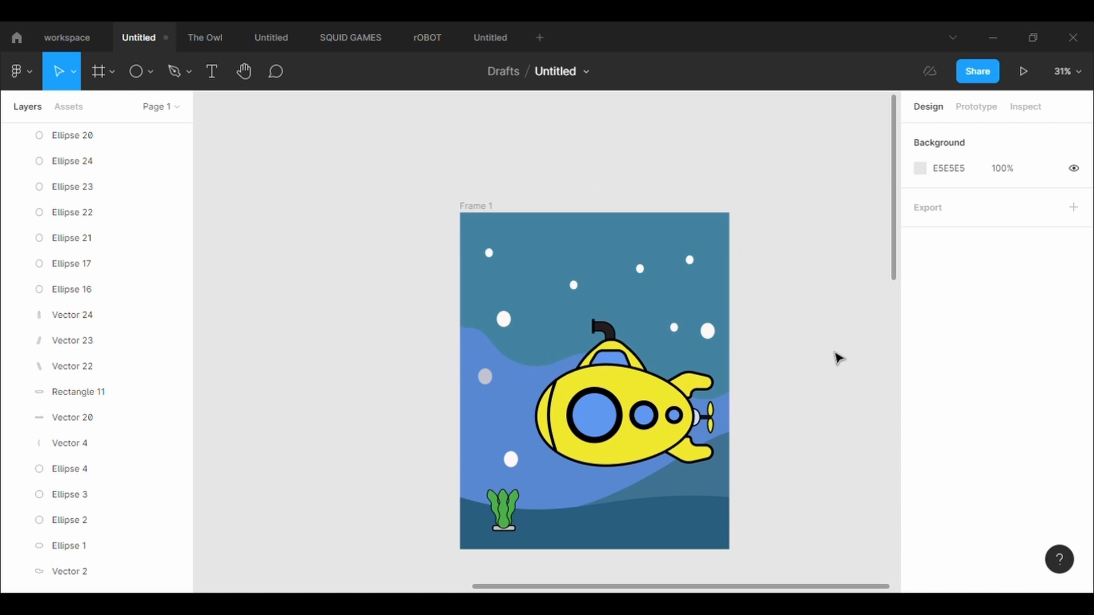
- Match the fills of the large bubbles above the seaweed and left of the periscope to the grey C1C3D0 bubble
click(511, 460)
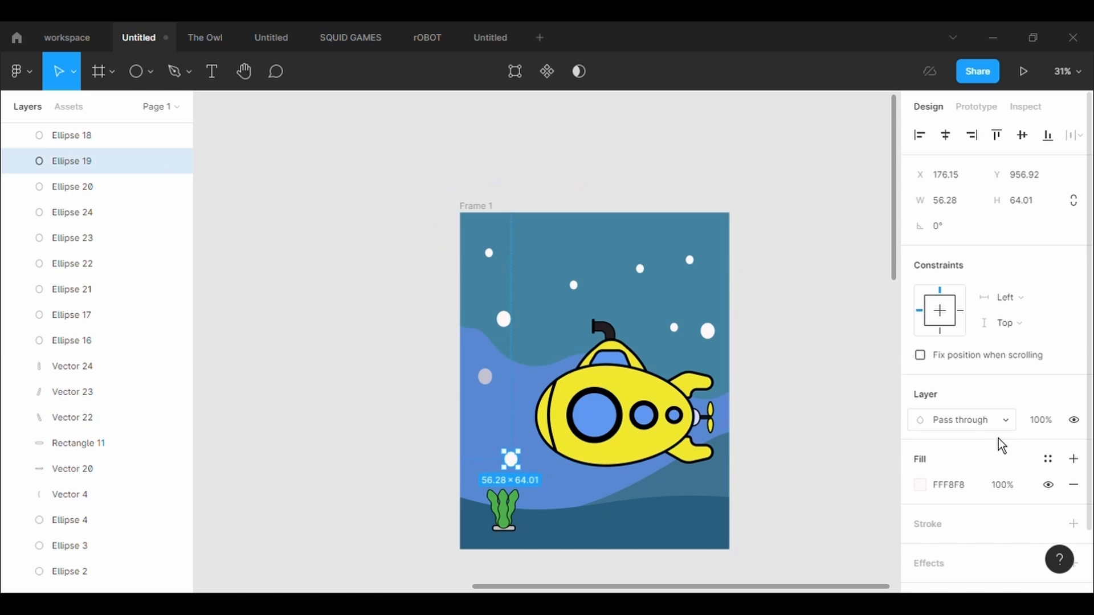
click(919, 484)
click(731, 414)
click(485, 377)
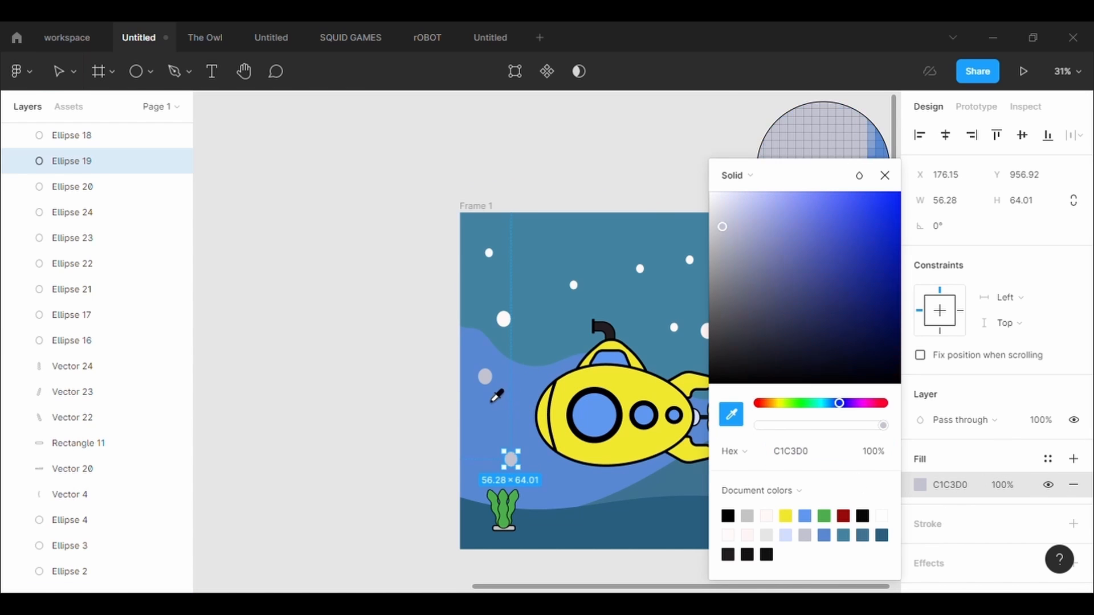
click(504, 319)
click(919, 485)
click(731, 414)
click(486, 377)
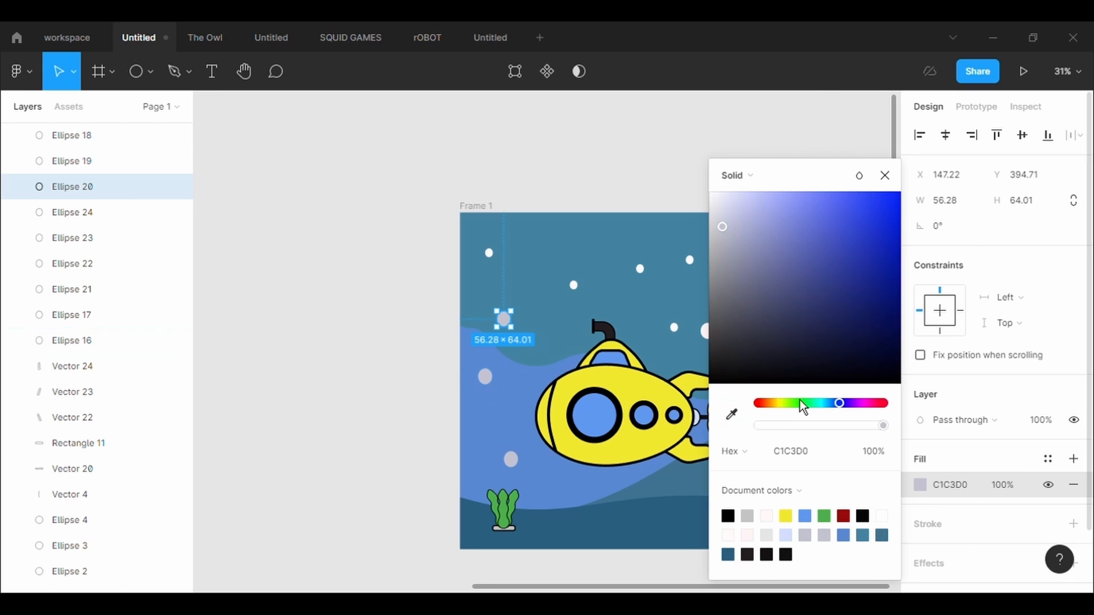
- Sample the grey C1C3D0 fill onto the two small bubbles in the left half of the upper water
click(490, 253)
click(920, 485)
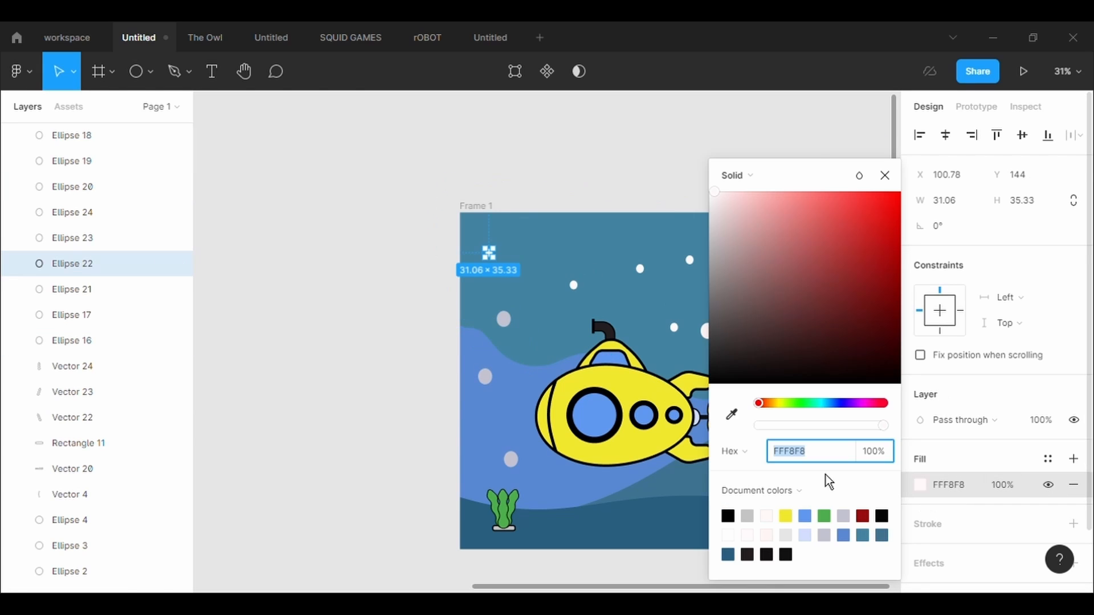
click(731, 414)
click(511, 459)
click(574, 285)
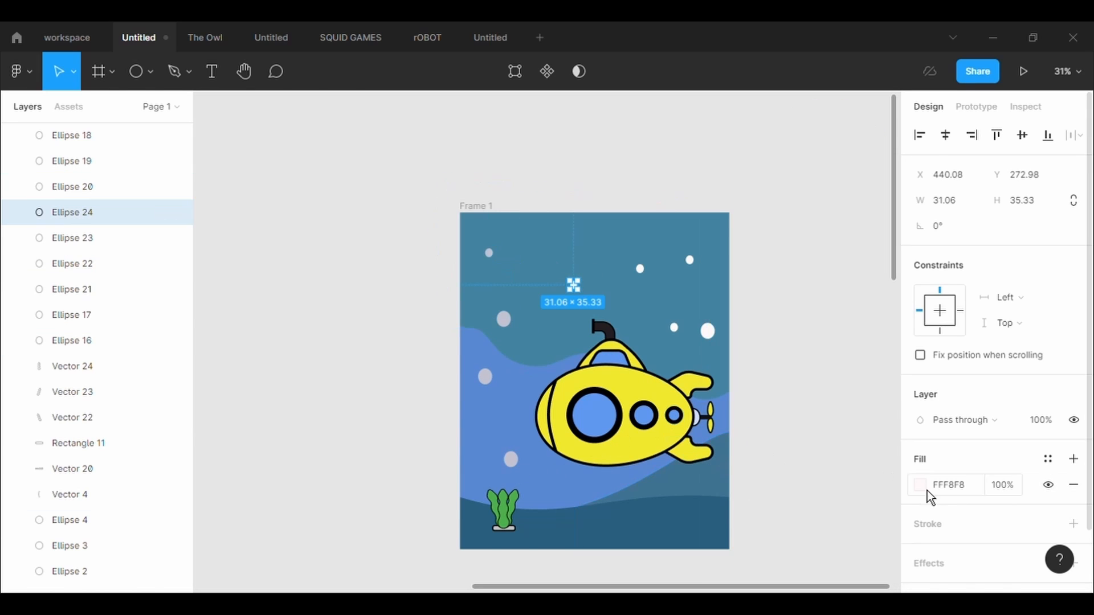
click(919, 485)
click(731, 414)
click(511, 459)
- Apply the grey C1C3D0 fill to the small bubble above the submarine and the small one above its tail
click(640, 268)
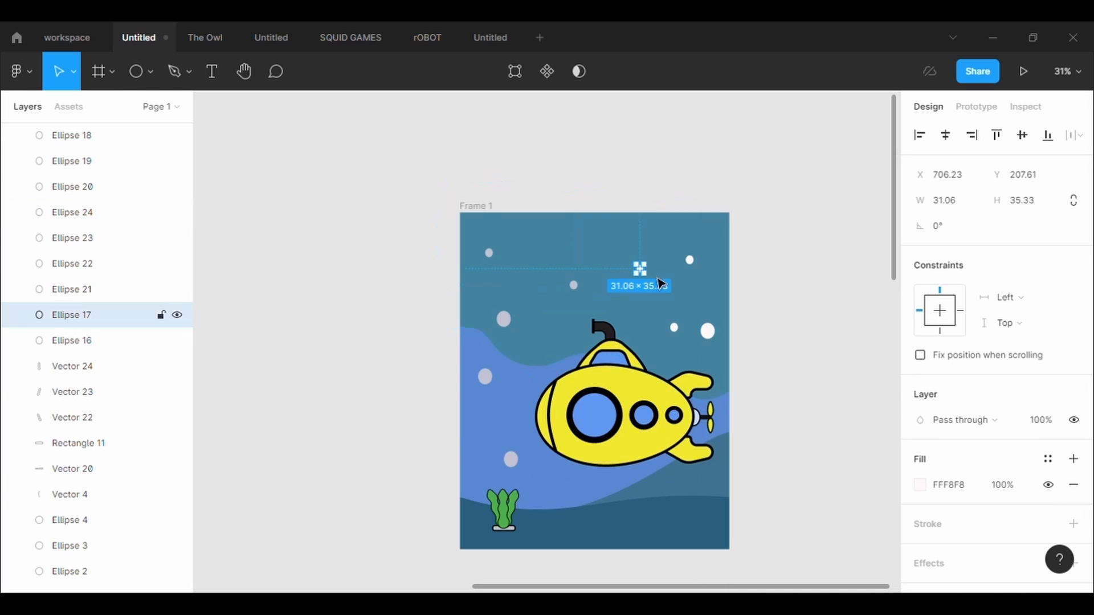
click(919, 485)
click(732, 415)
click(511, 460)
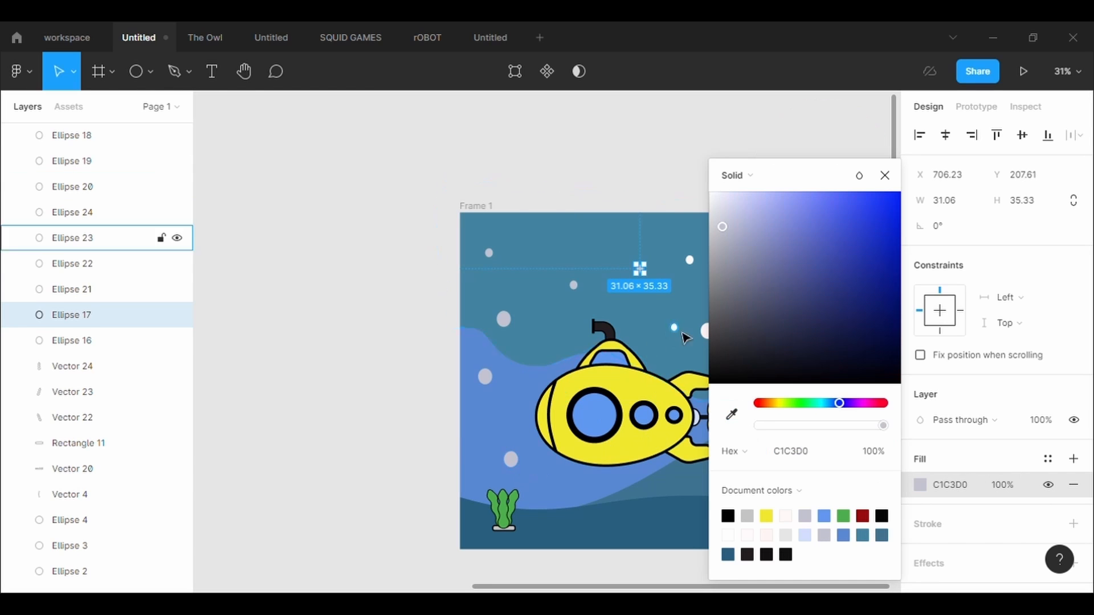
click(72, 237)
click(919, 485)
click(731, 414)
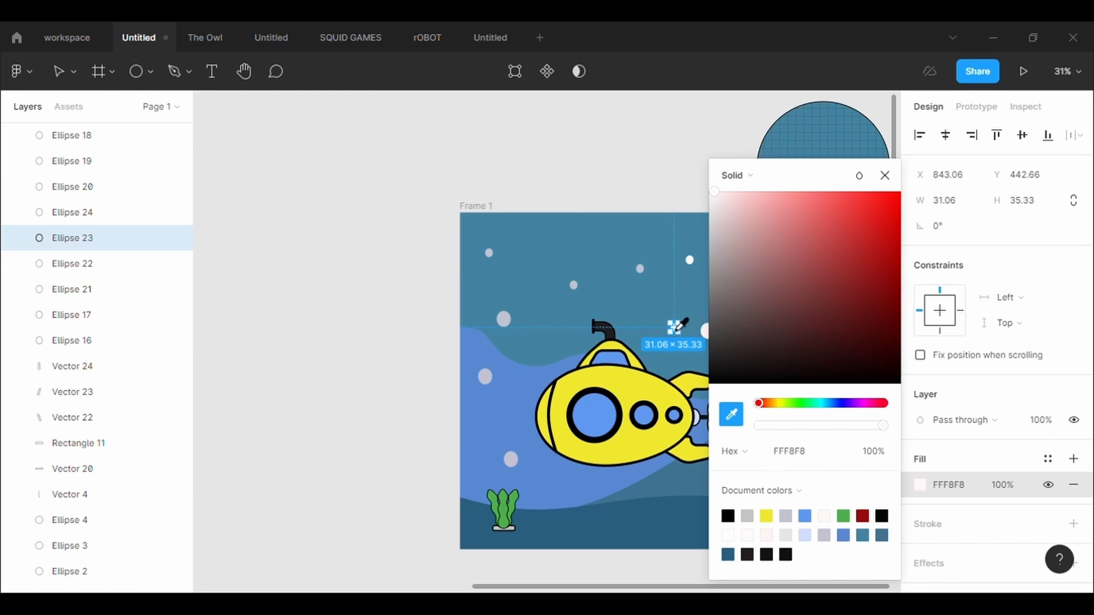
click(511, 459)
drag(823, 181, 417, 170)
- Recolor the last two off-white bubbles, the large one near the right edge and the small upper-right one, to C1C3D0
click(705, 330)
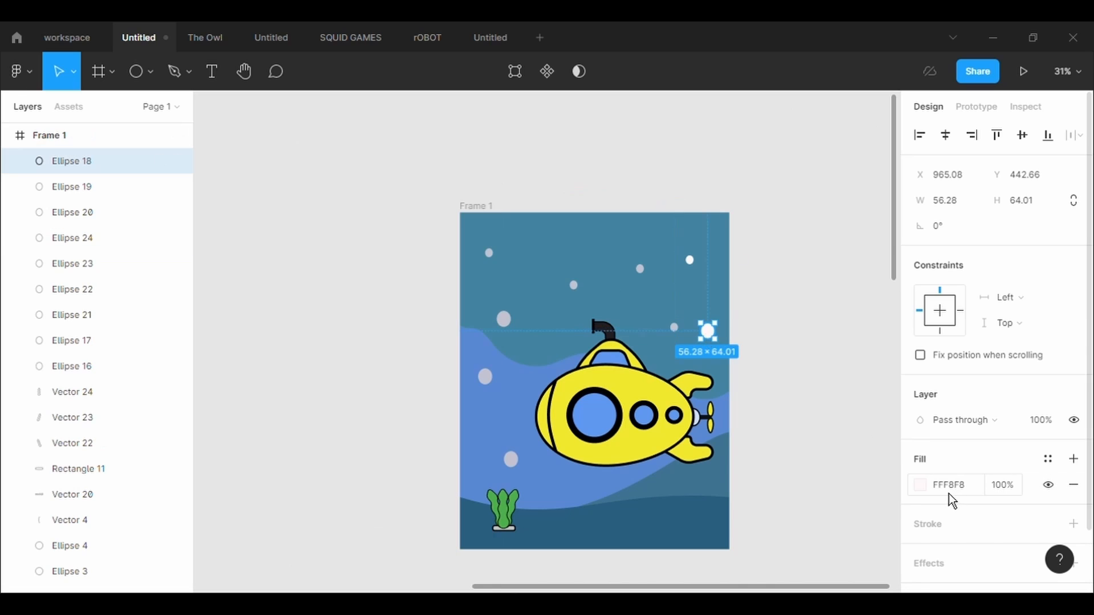
click(919, 485)
click(732, 415)
click(504, 319)
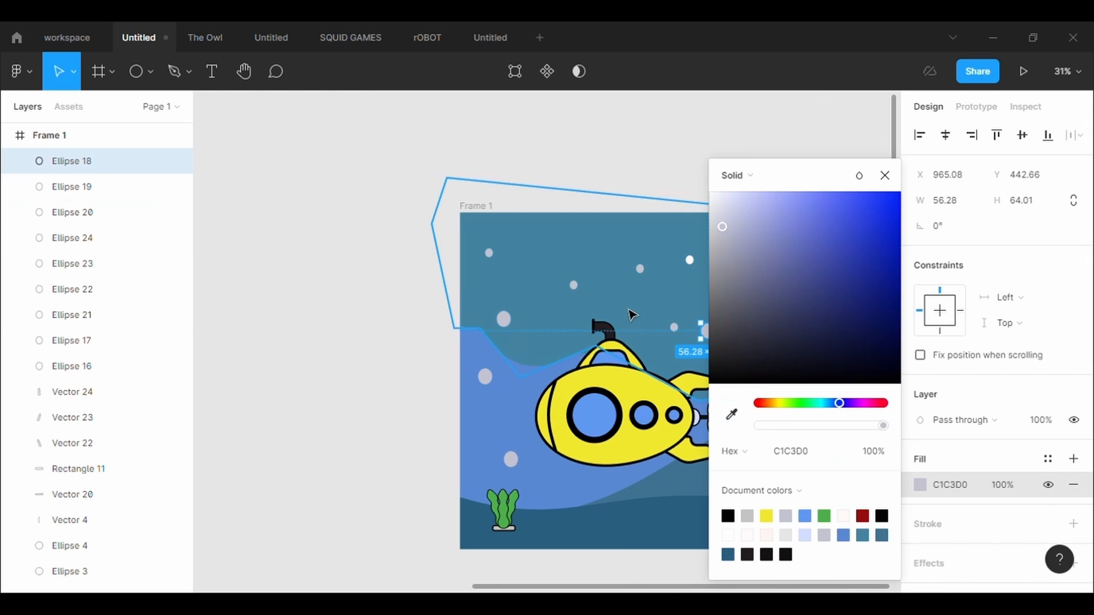
click(71, 315)
click(920, 485)
click(731, 415)
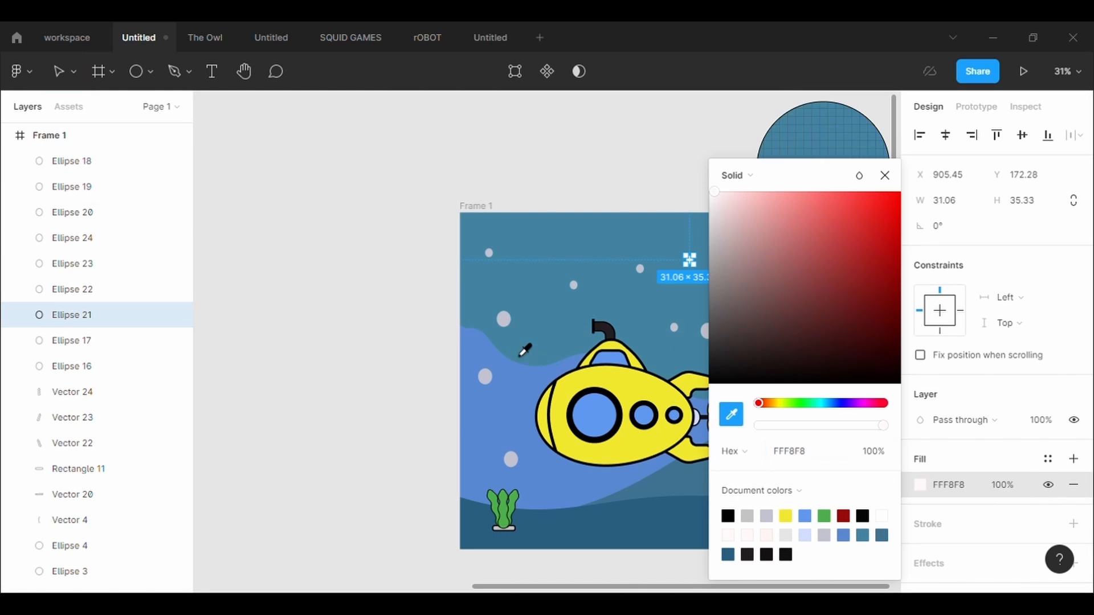
click(503, 319)
drag(811, 169, 411, 275)
click(769, 412)
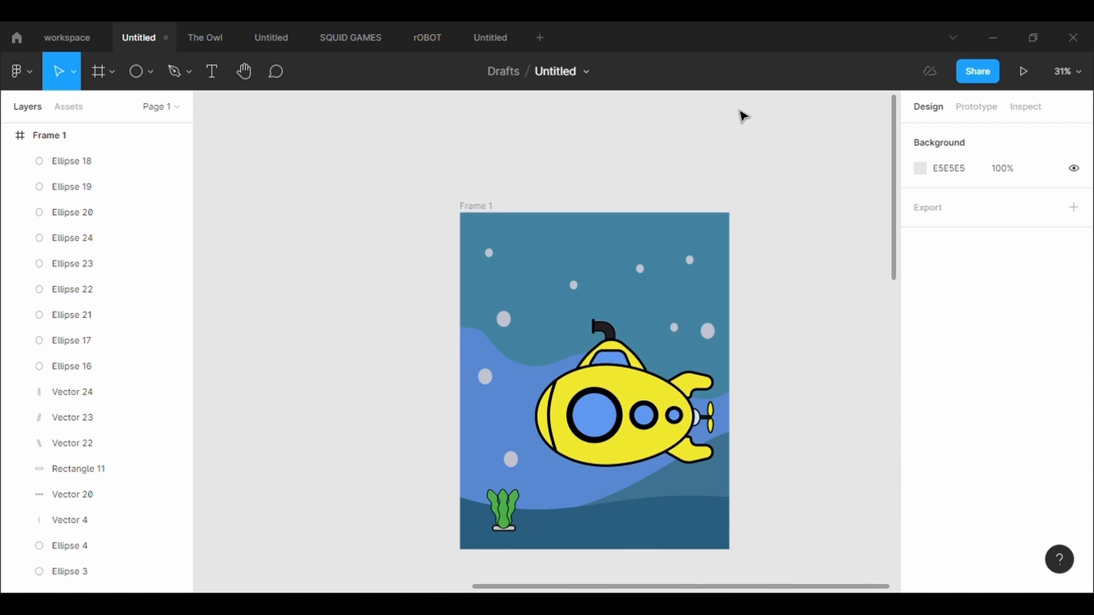
- Try removing the black stroke from the seaweed leaves and their base
drag(475, 475, 527, 538)
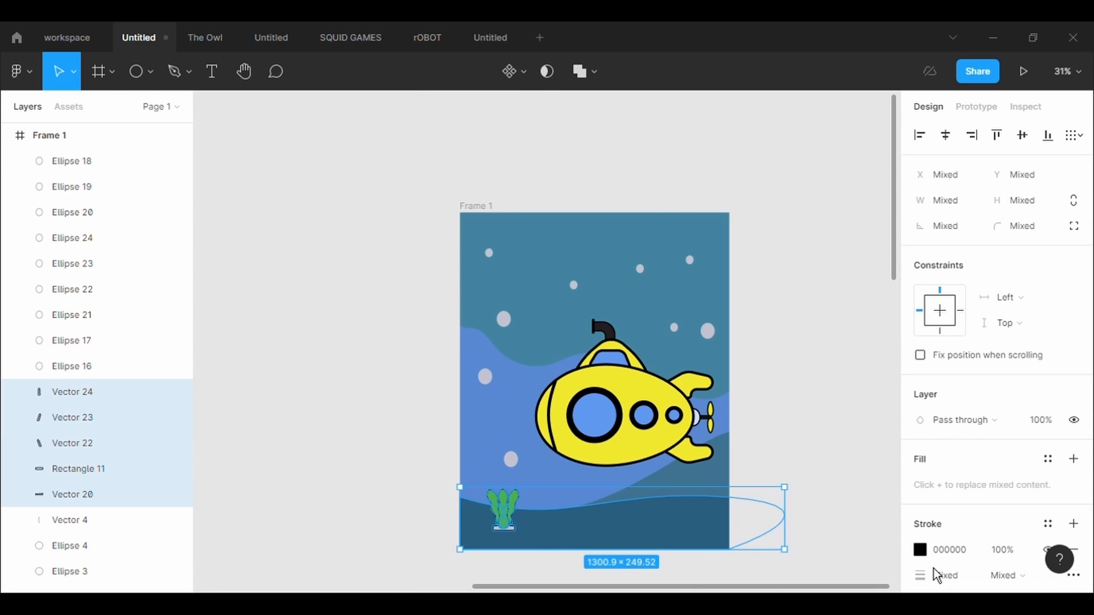
scroll(934, 571, down, 2)
click(865, 470)
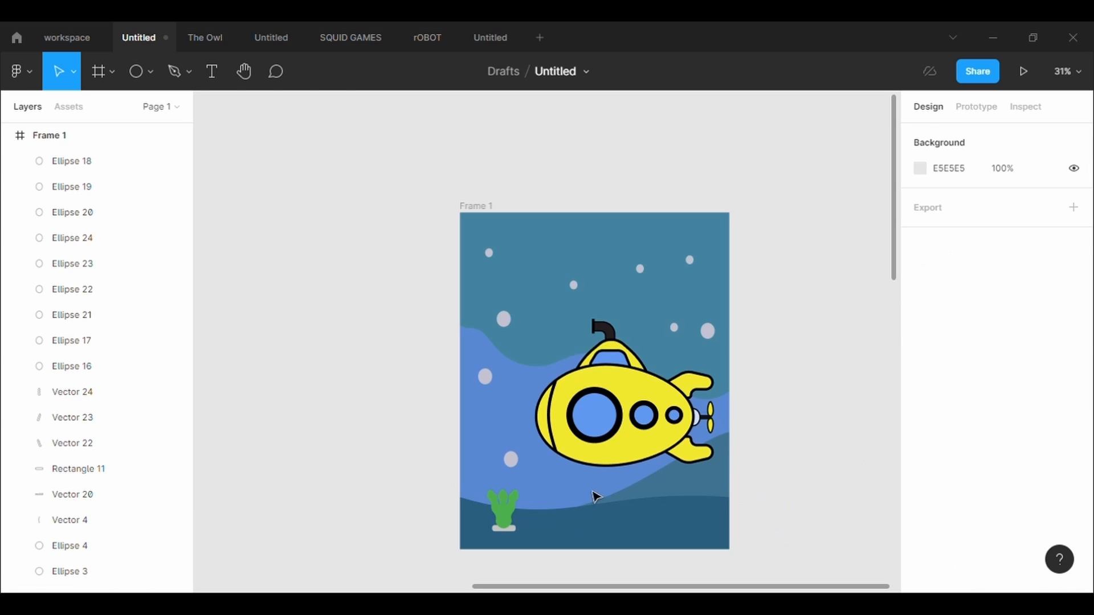
- Undo the stroke removal on the seaweed and its base
key(ctrl+z)
key(ctrl+z)
key(ctrl+z)
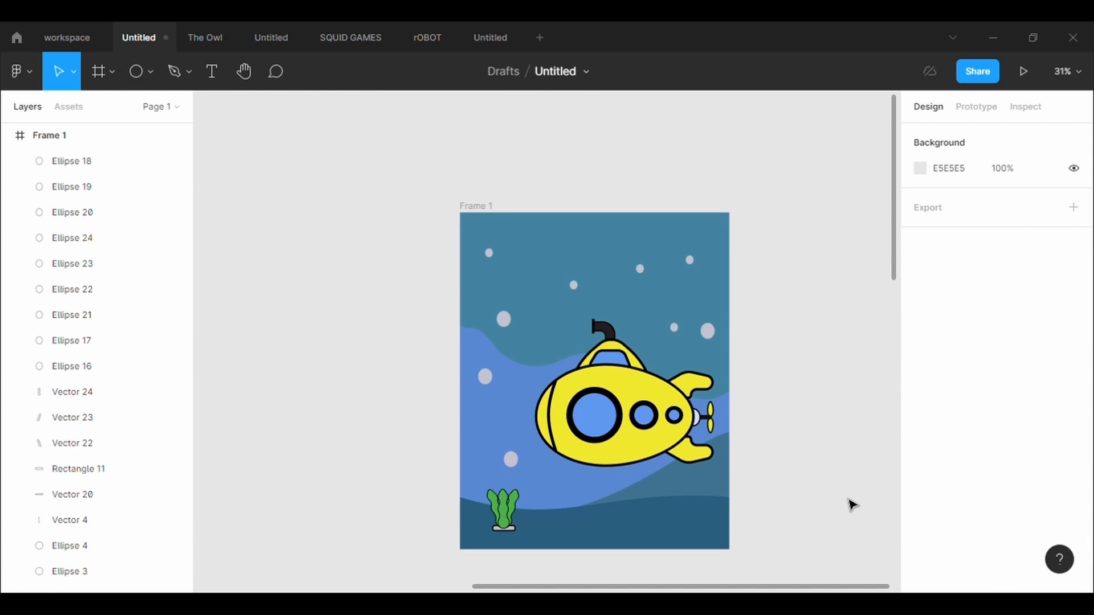